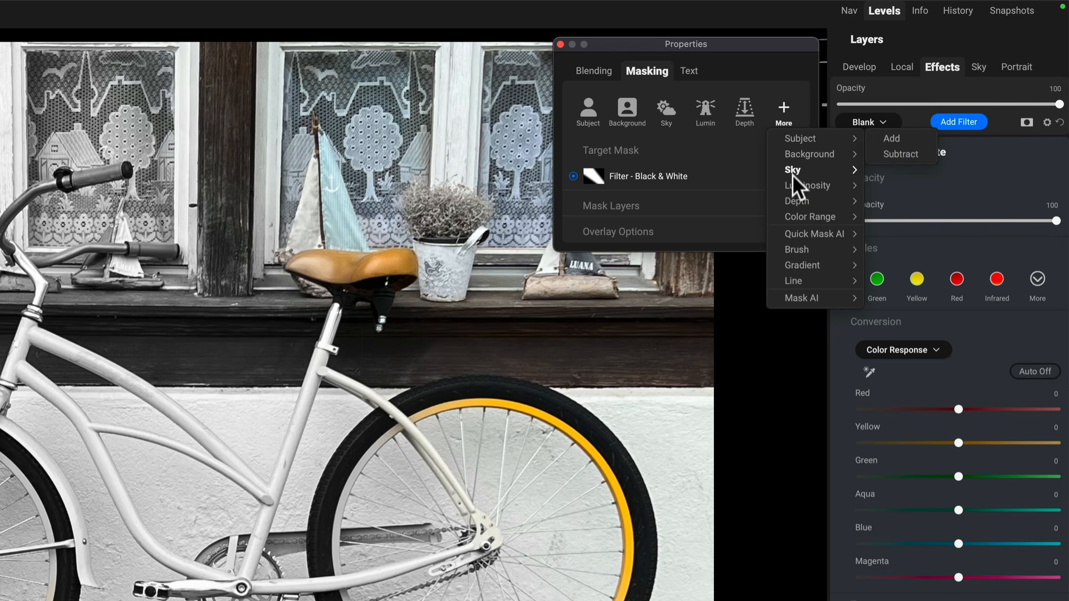
Look over the mask types that can be added, and expand the mask layers of the Black & White filter.
mouse_move(790, 199)
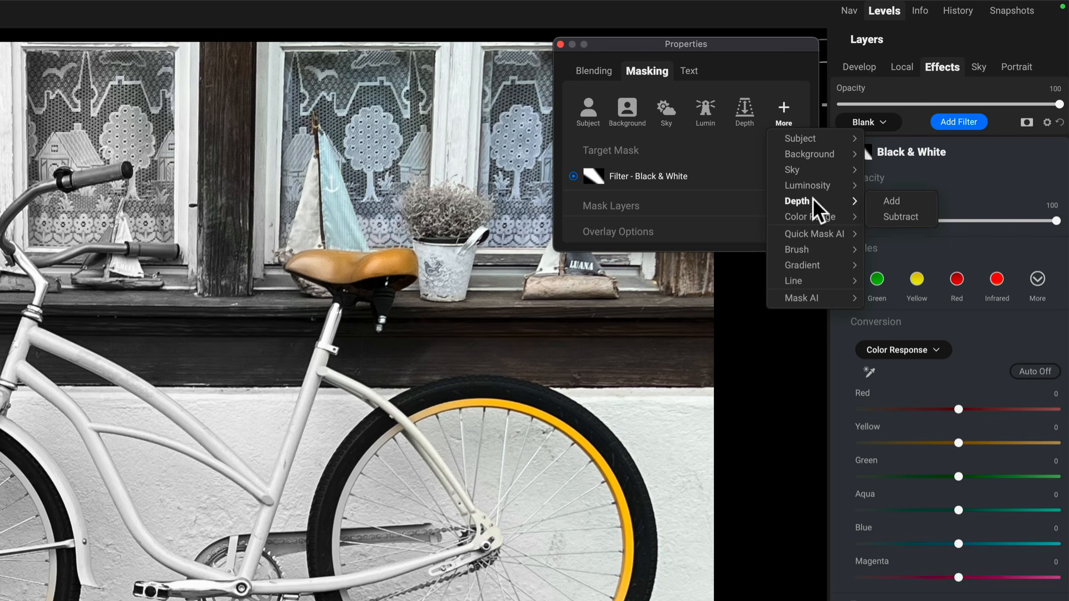
left_click(716, 143)
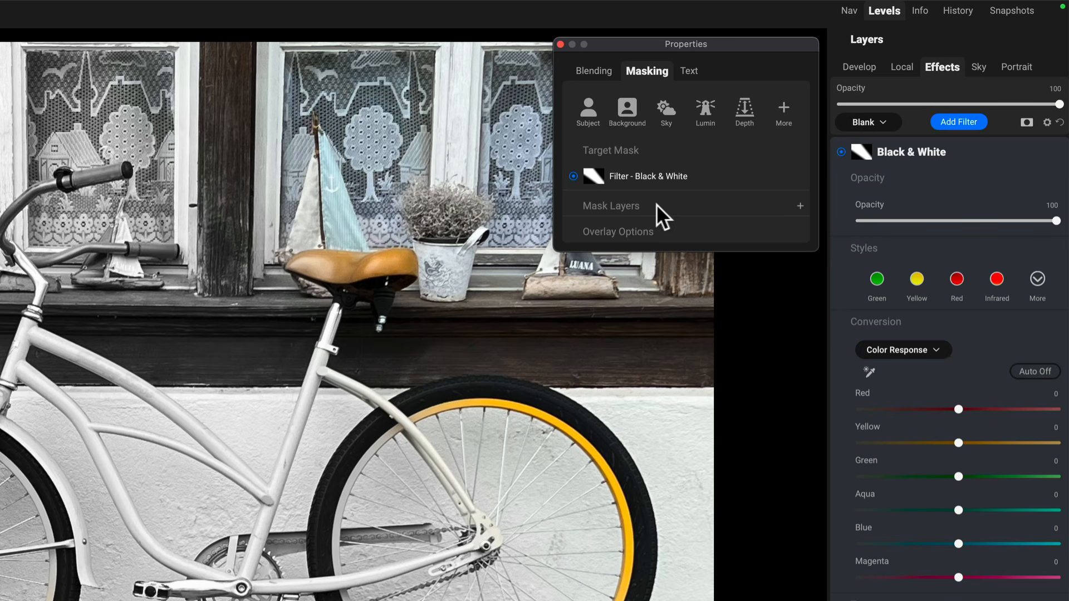
left_click(626, 205)
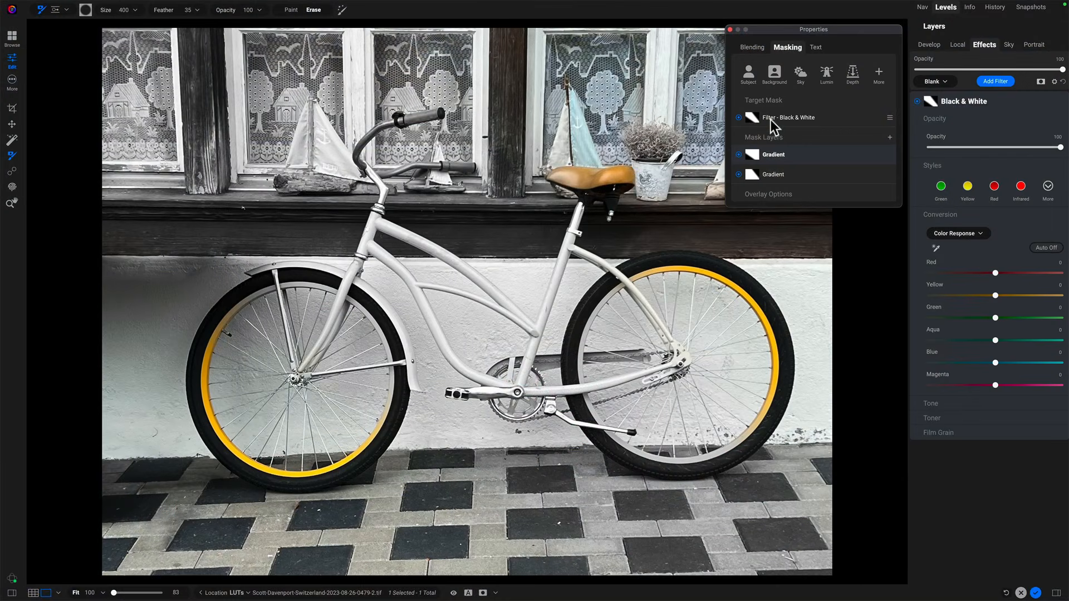
Show the Black & White filter's mask in grayscale, and toggle each of its two gradient mask layers off and on.
key("o")
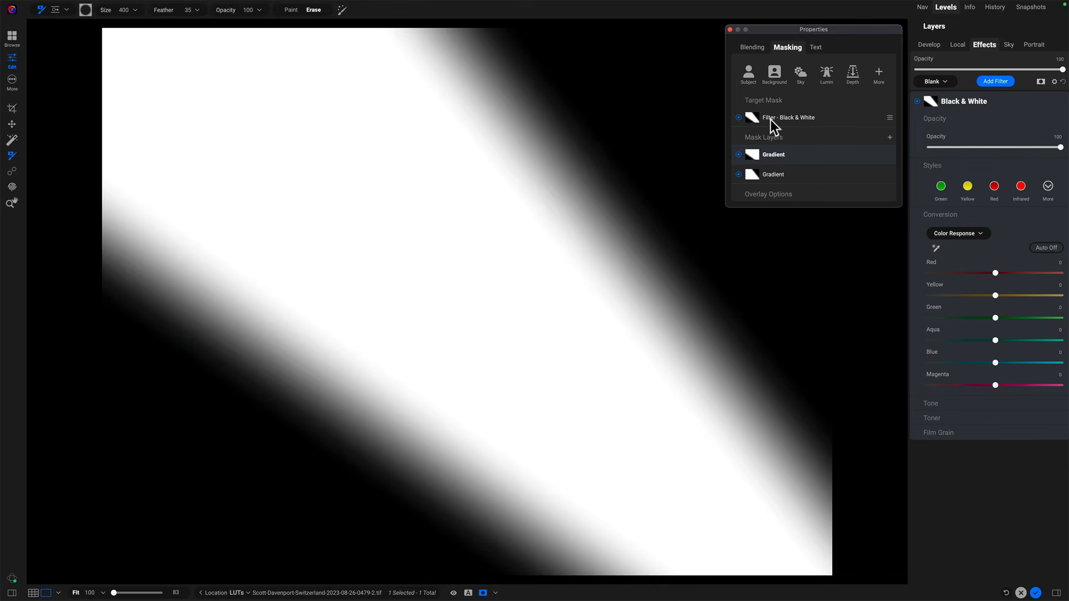
left_click(738, 154)
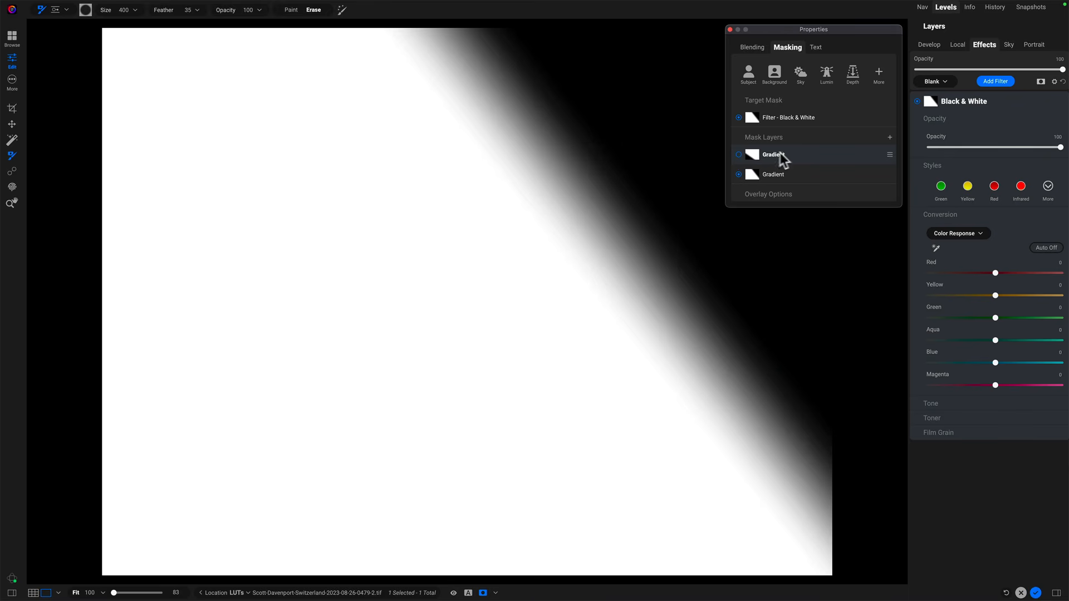
left_click(738, 156)
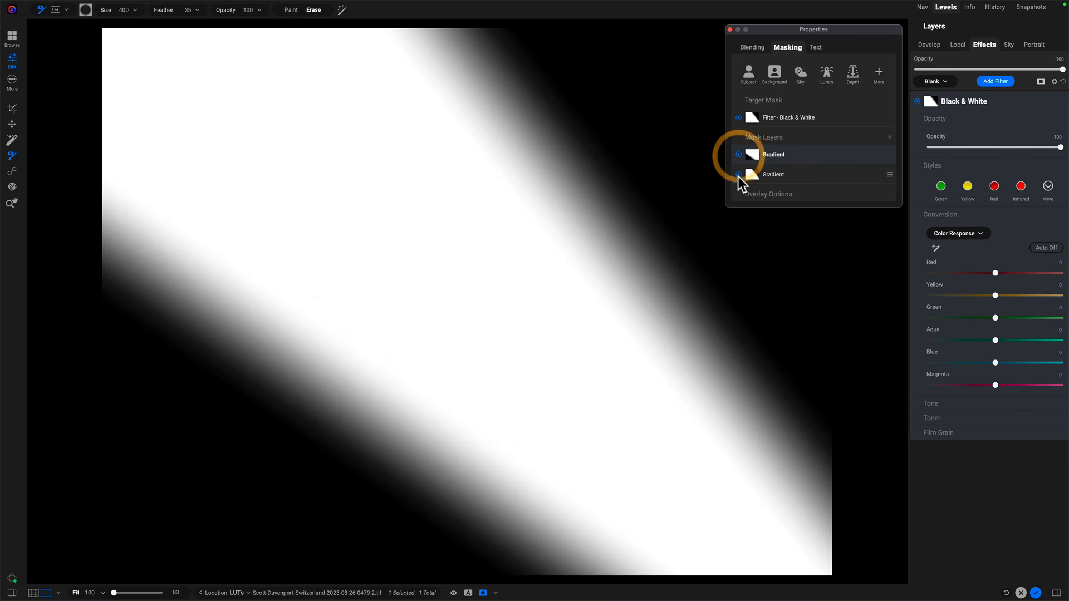
left_click(738, 174)
left_click(738, 174)
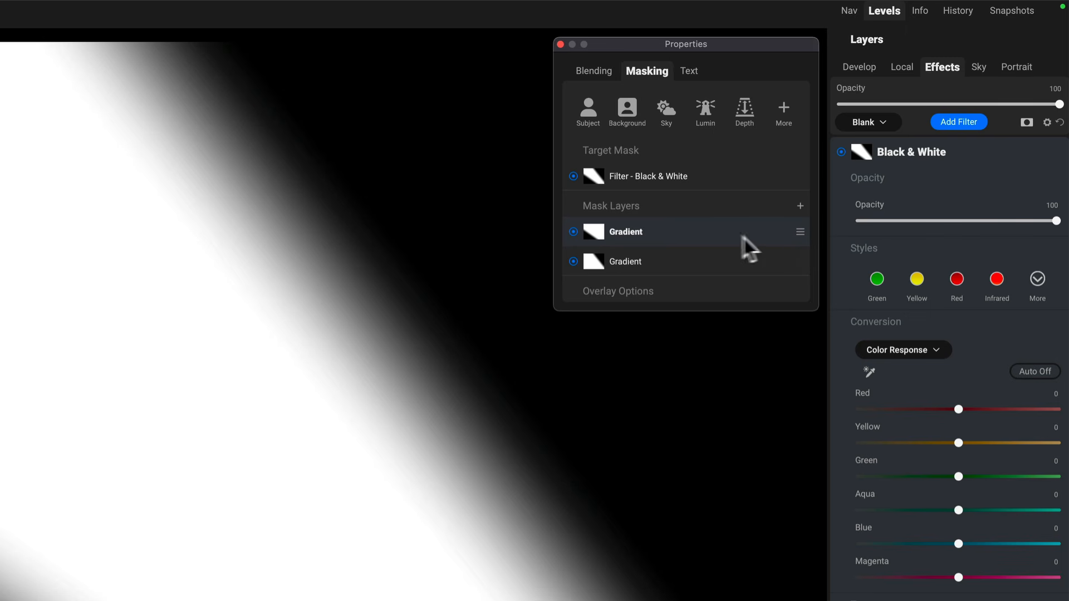
Refine the upper gradient mask layer by shifting its Levels midpoint toward the dark end and setting Feather to 21.
left_click(801, 232)
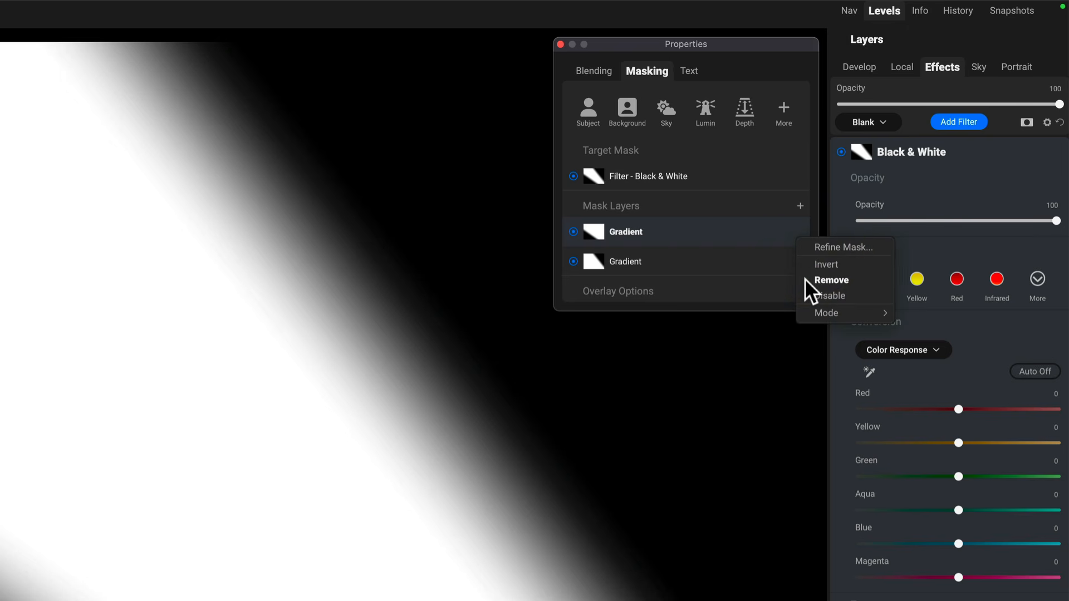
mouse_move(814, 320)
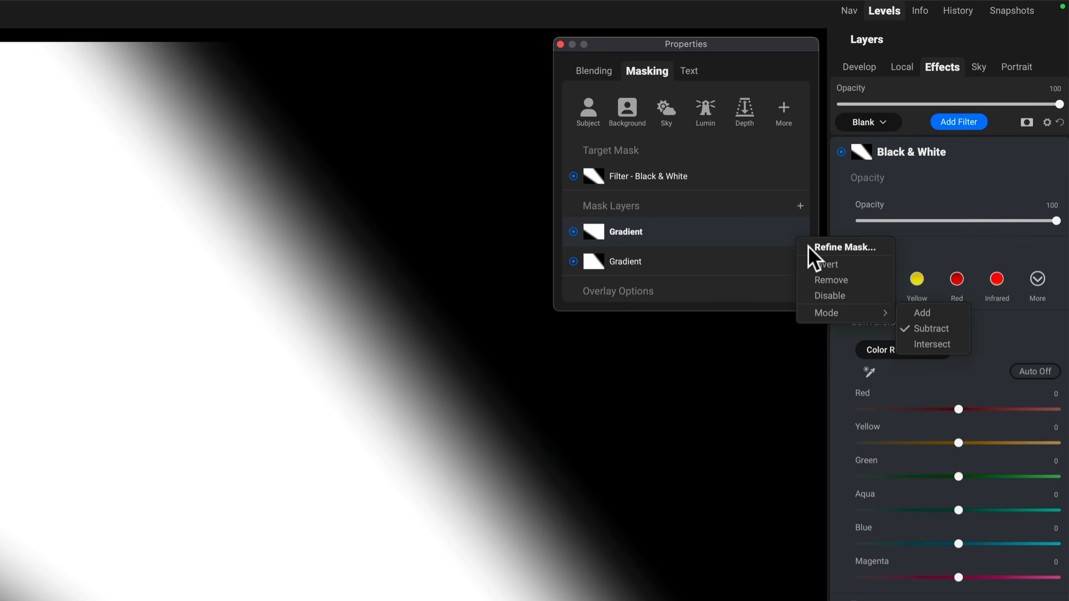
left_click(827, 246)
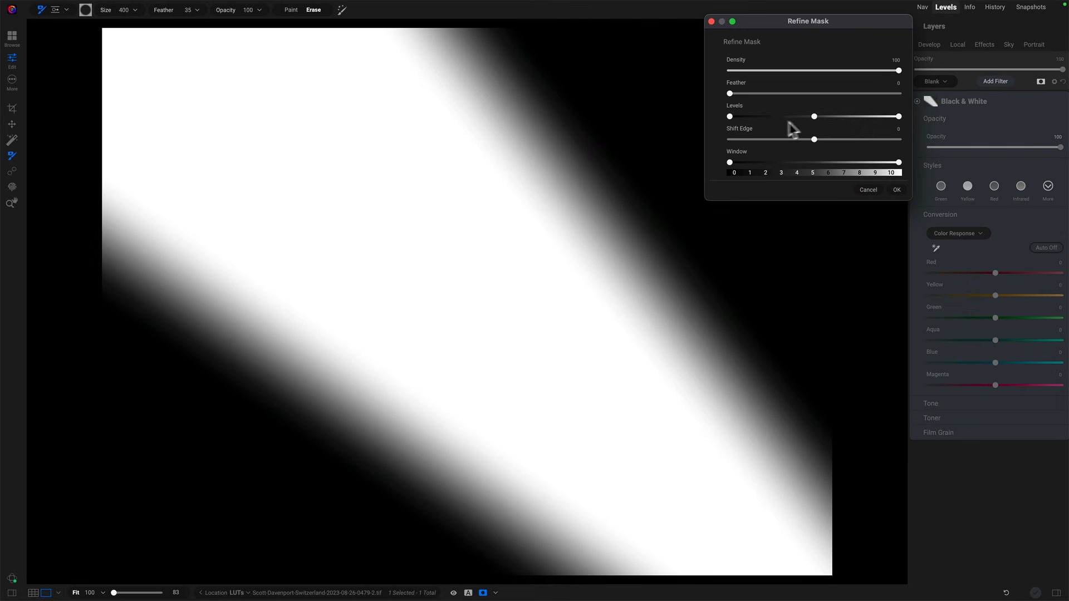
left_click_drag(814, 118, 786, 116)
left_click_drag(730, 93, 765, 96)
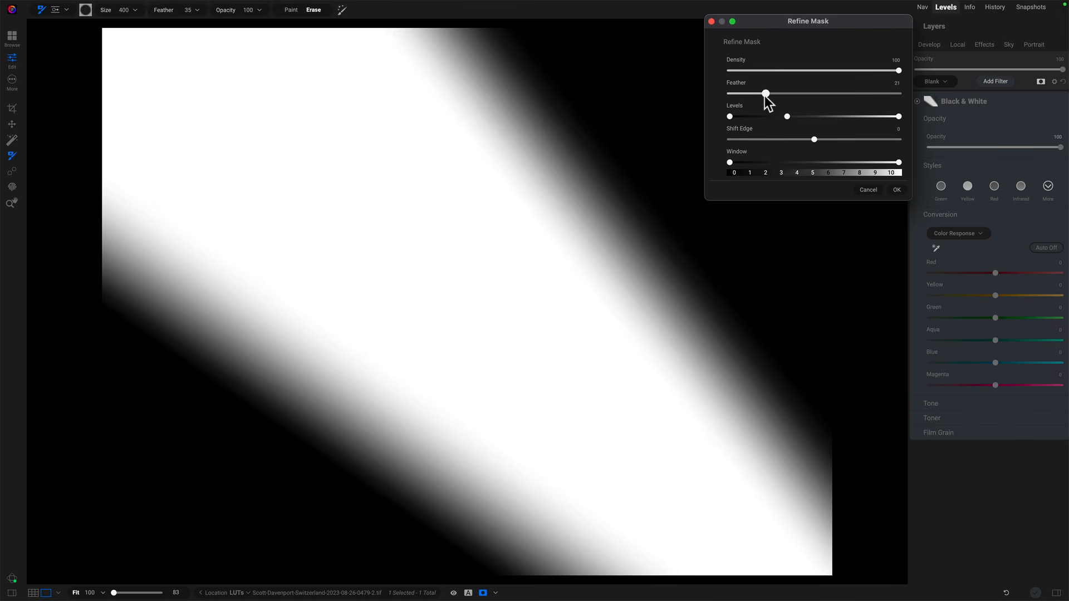
left_click(896, 190)
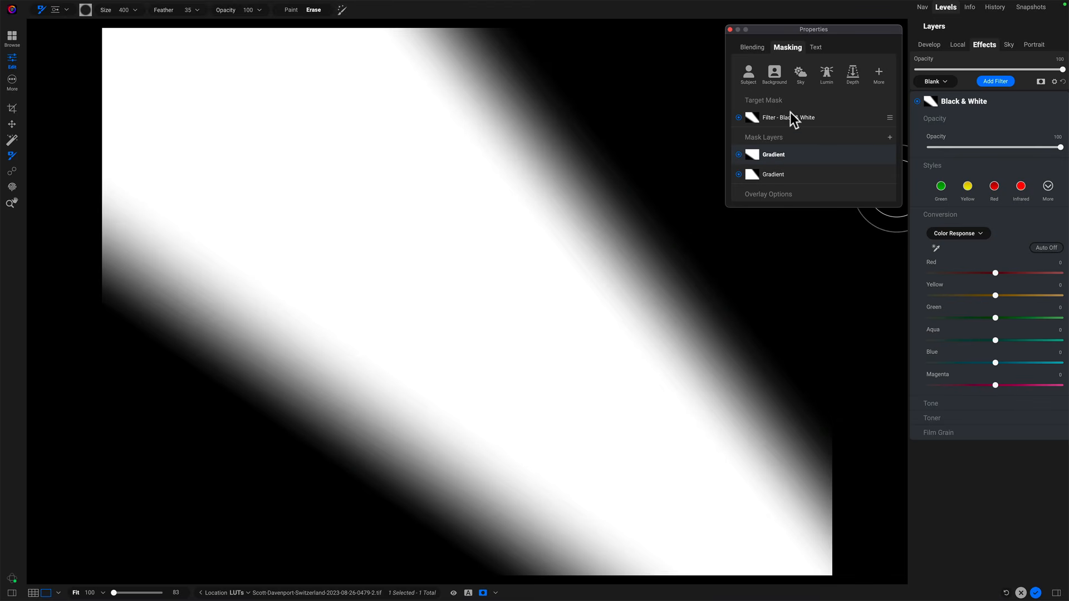
Look over the options for the Black & White filter's overall mask, and return to the normal photo view.
left_click(889, 117)
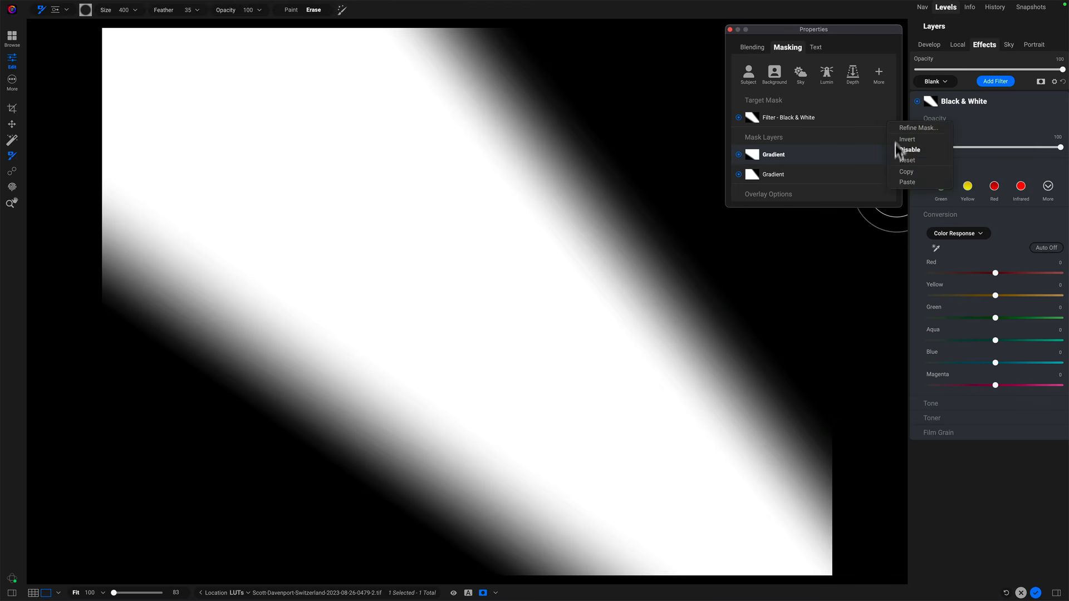
left_click(845, 114)
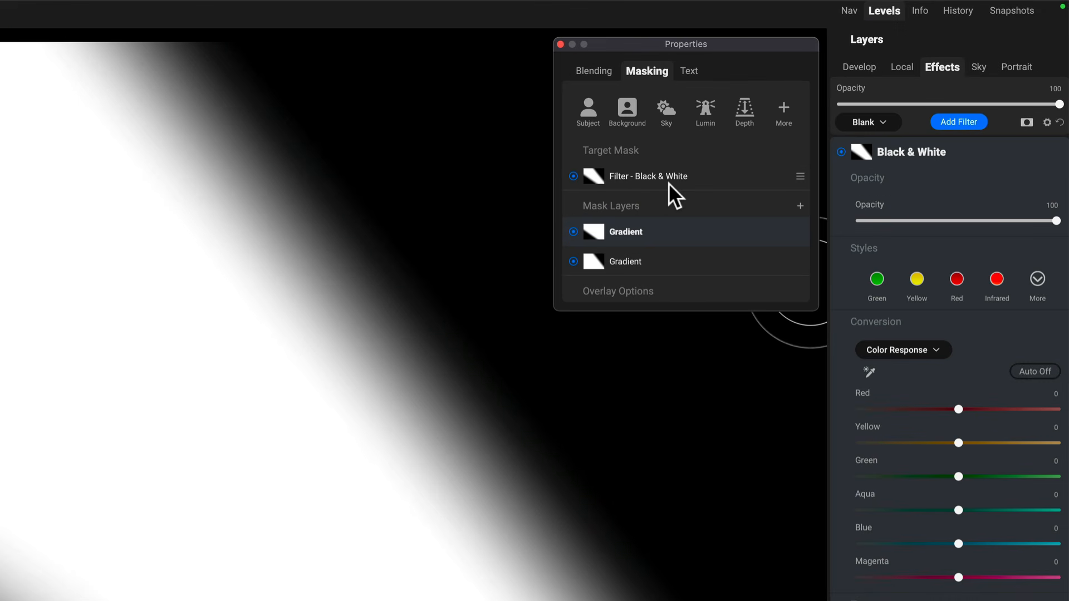
key("o")
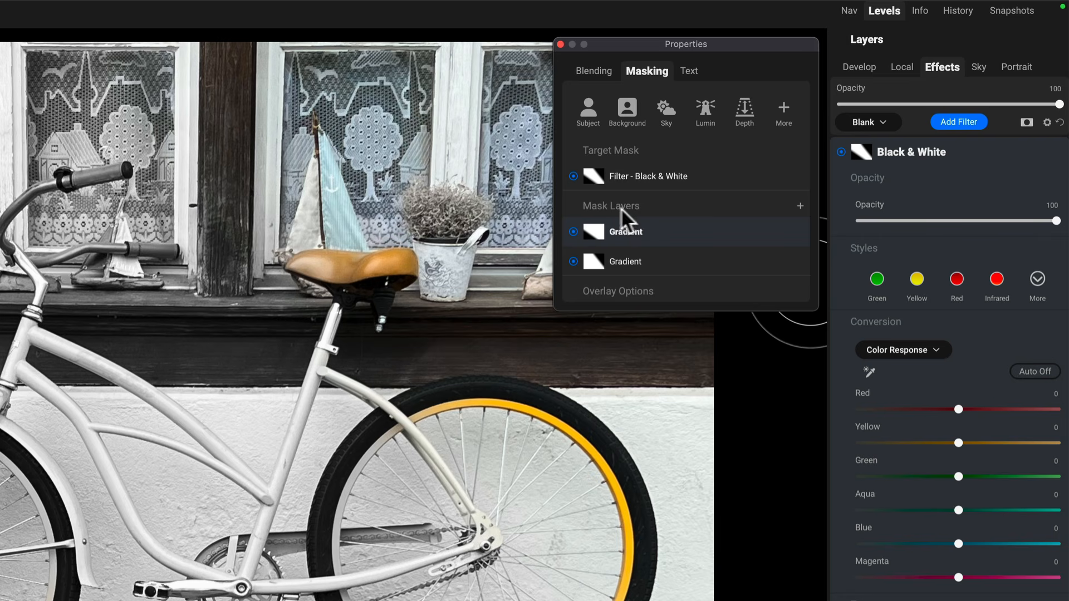
Add a subtracting Brush mask layer to the Black & White filter and brush over the middle of the bicycle frame.
left_click(802, 206)
left_click(800, 205)
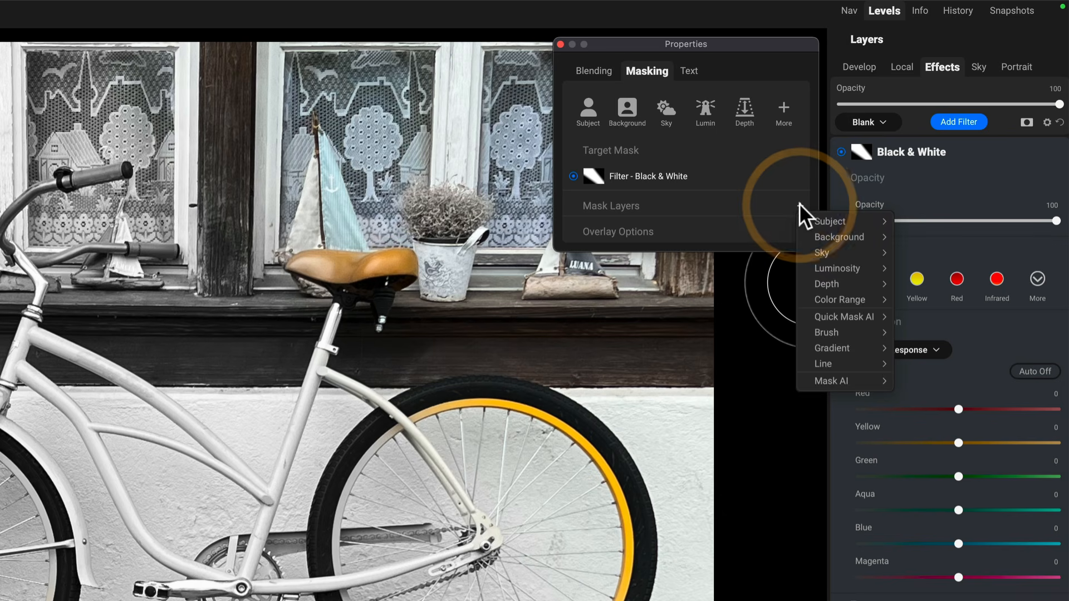
left_click(758, 203)
left_click(629, 204)
left_click(800, 205)
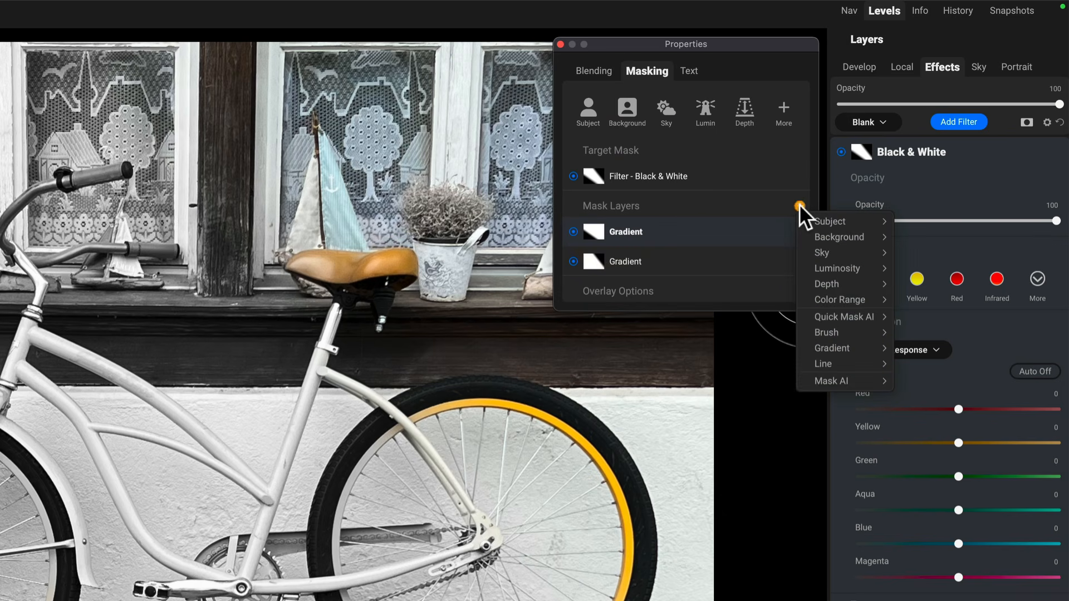
mouse_move(820, 330)
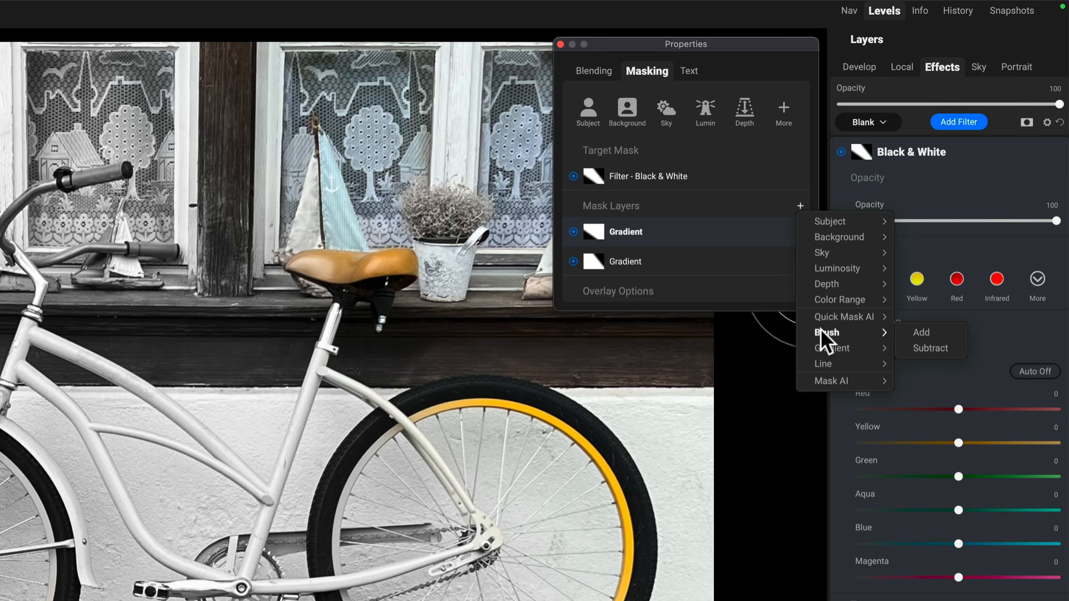
left_click(932, 346)
mouse_move(272, 445)
left_mouse_down()
mouse_move(184, 531)
mouse_move(245, 461)
mouse_move(272, 463)
mouse_move(225, 519)
left_mouse_up()
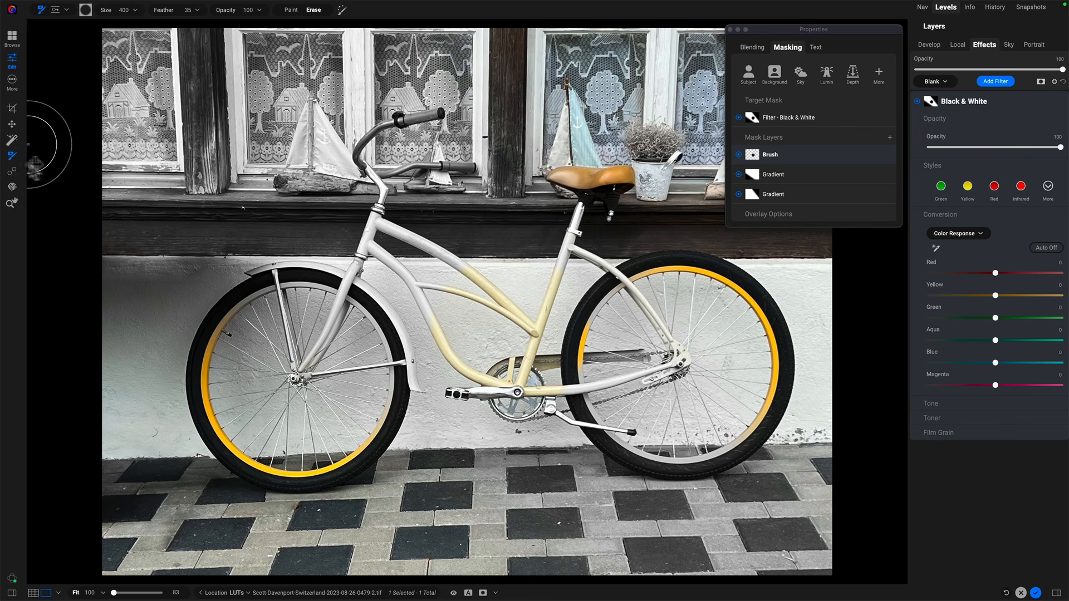
Outline a four-sided Line mask over the window pane behind the large sailboat near the handlebars, erase its interior, and apply it.
left_click(66, 10)
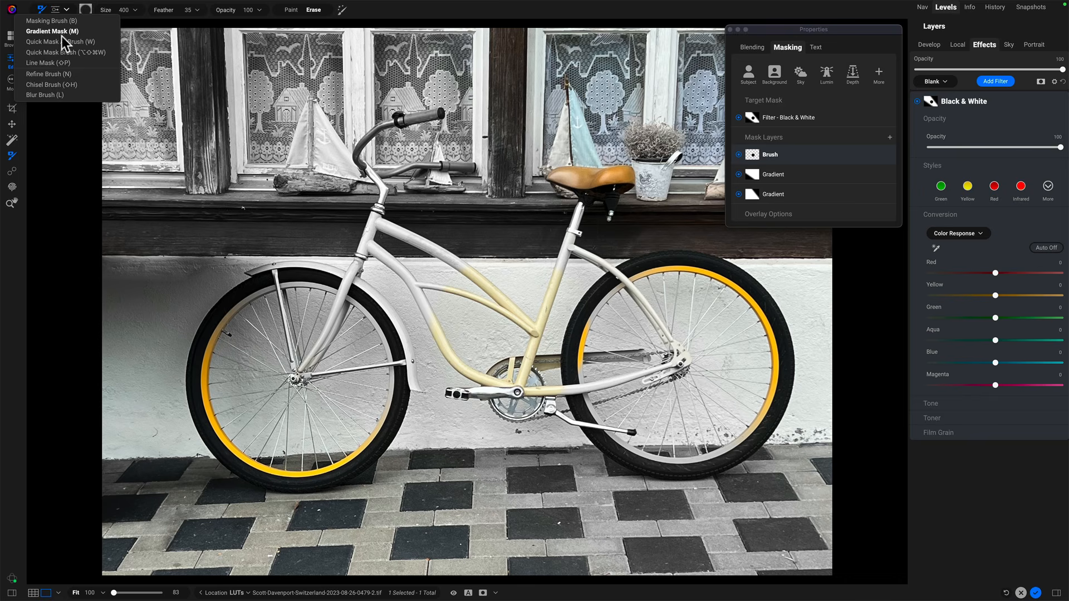
left_click(59, 63)
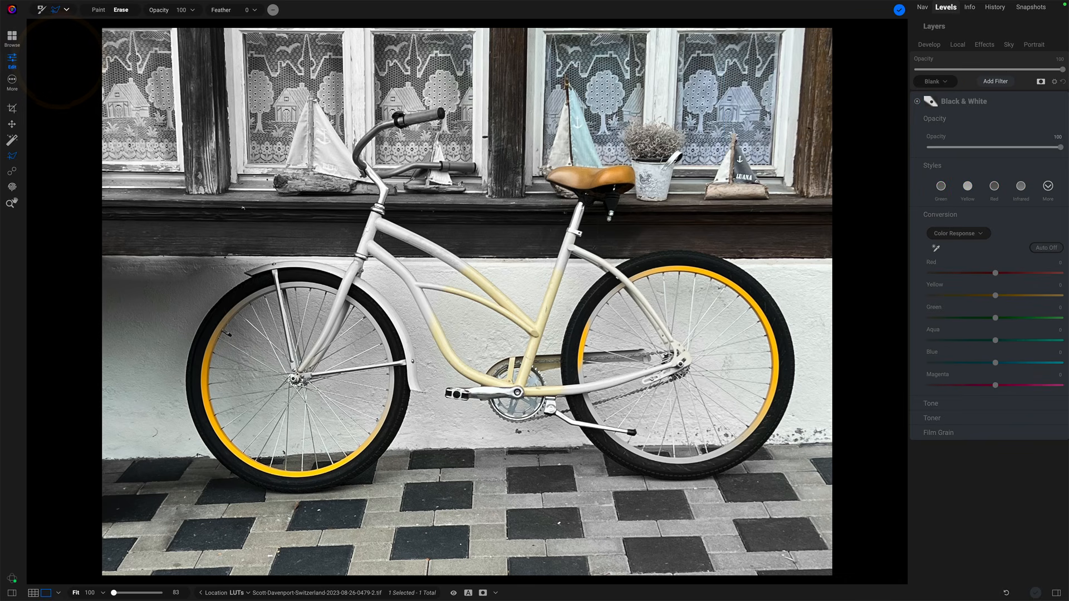
left_click(339, 56)
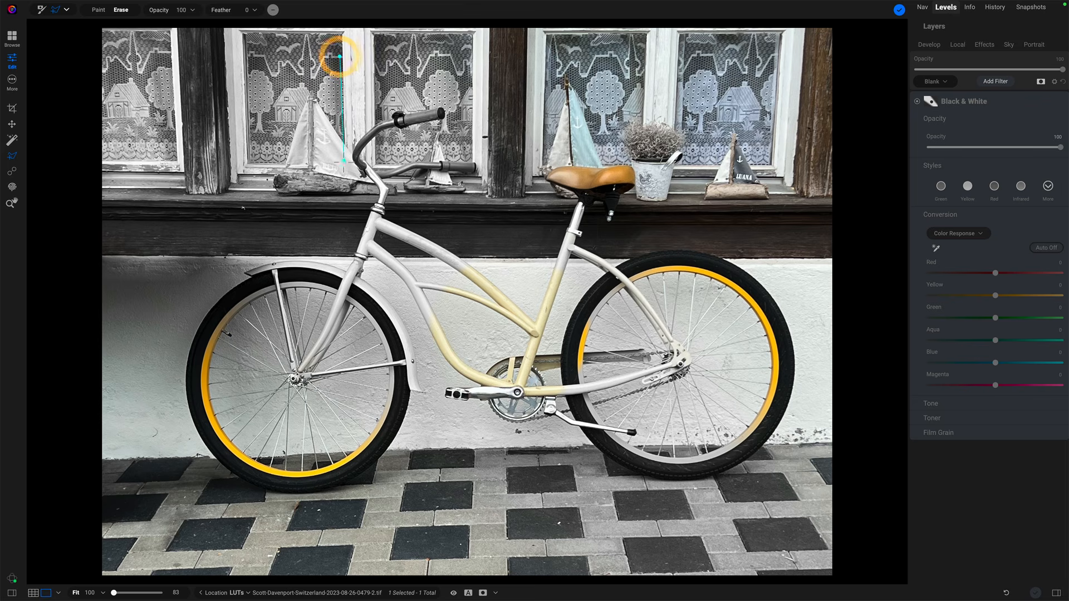
left_click(344, 164)
left_click(242, 149)
left_click(240, 36)
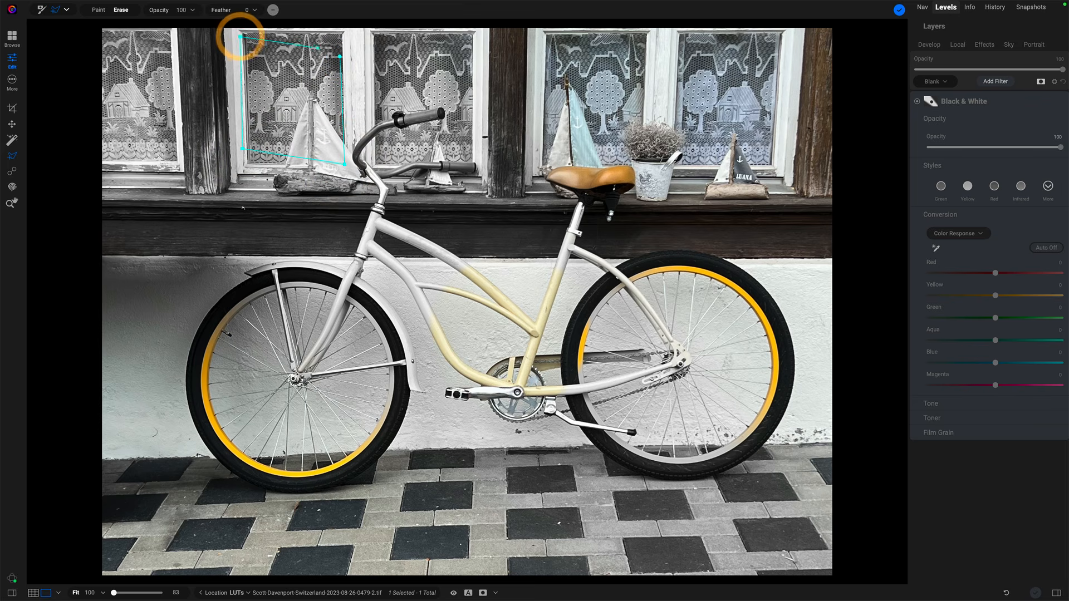
left_click(340, 56)
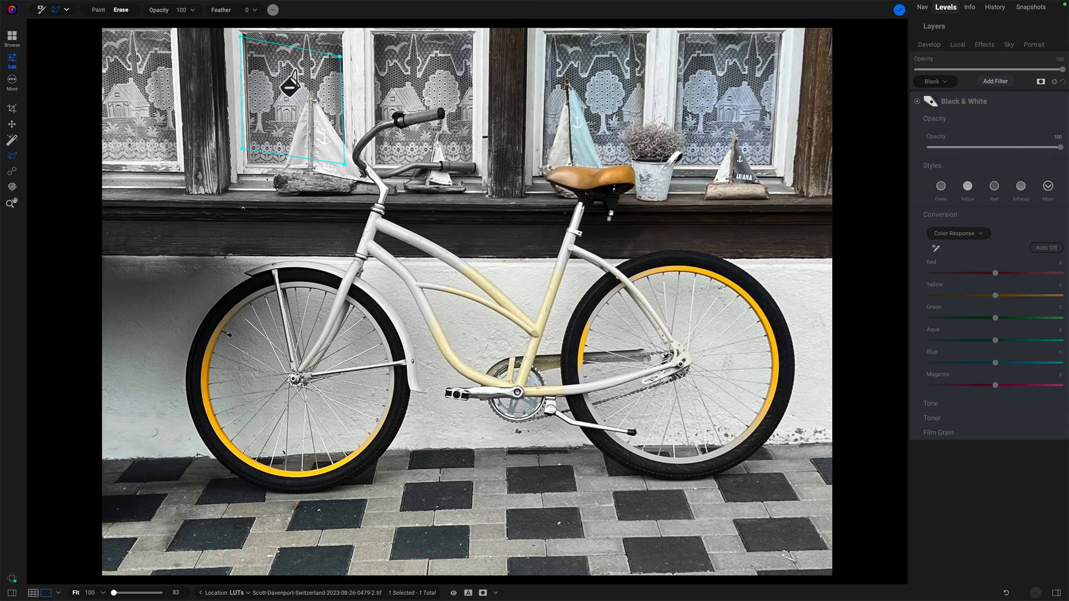
left_click(290, 83)
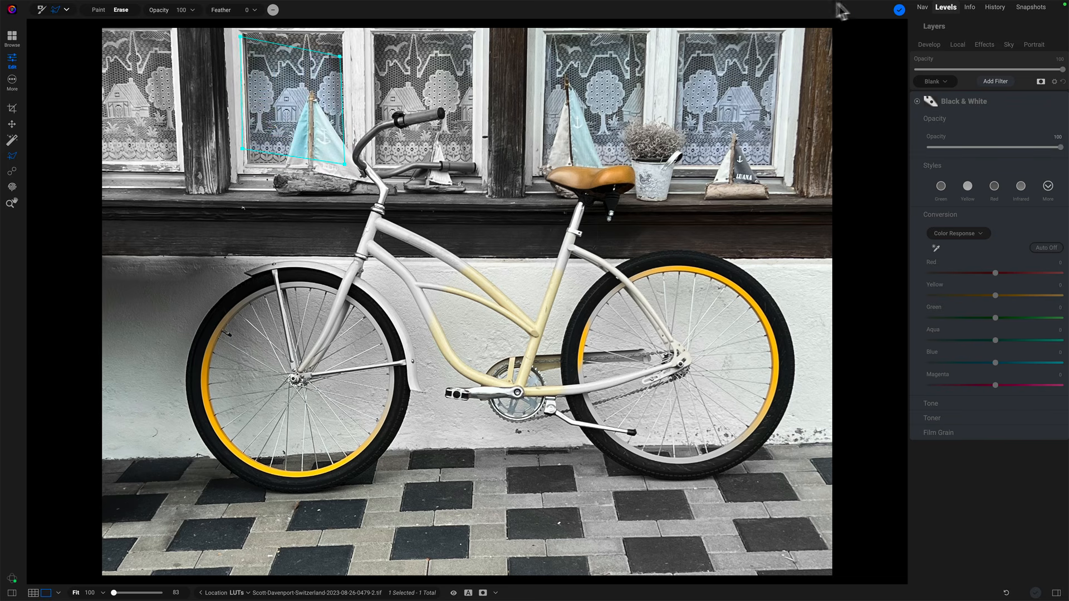
left_click(899, 10)
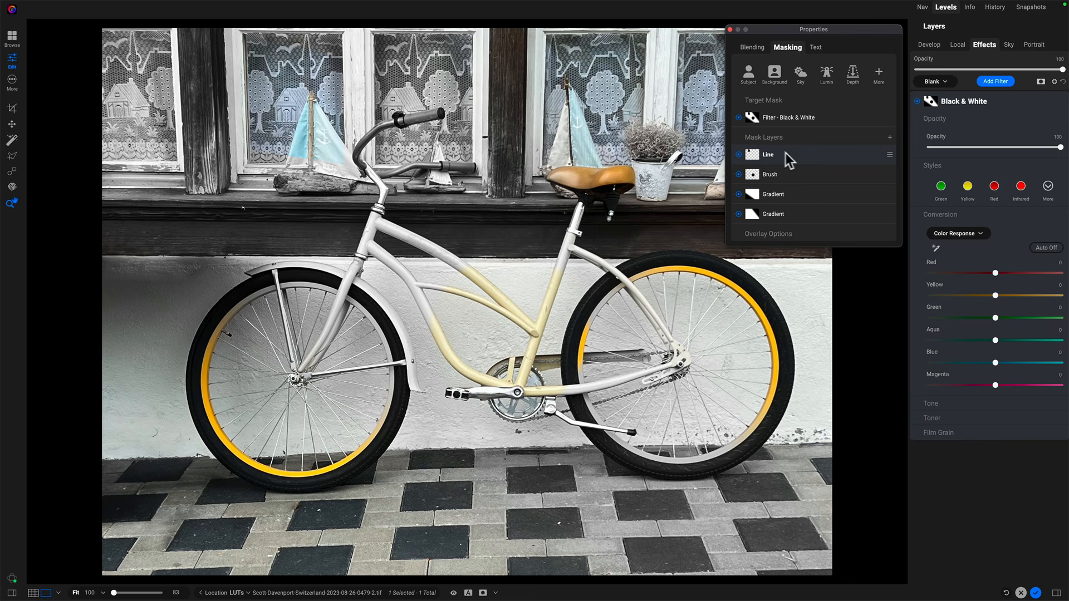
Refine the Line mask layer with a Feather of 34, and return to the normal photo view.
left_click(889, 154)
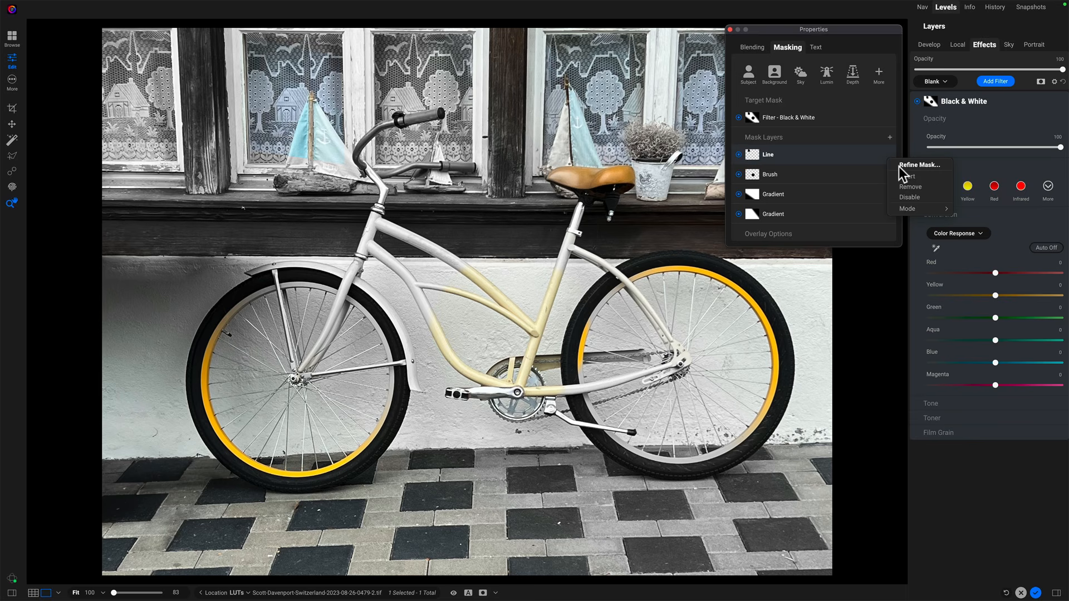
left_click(898, 164)
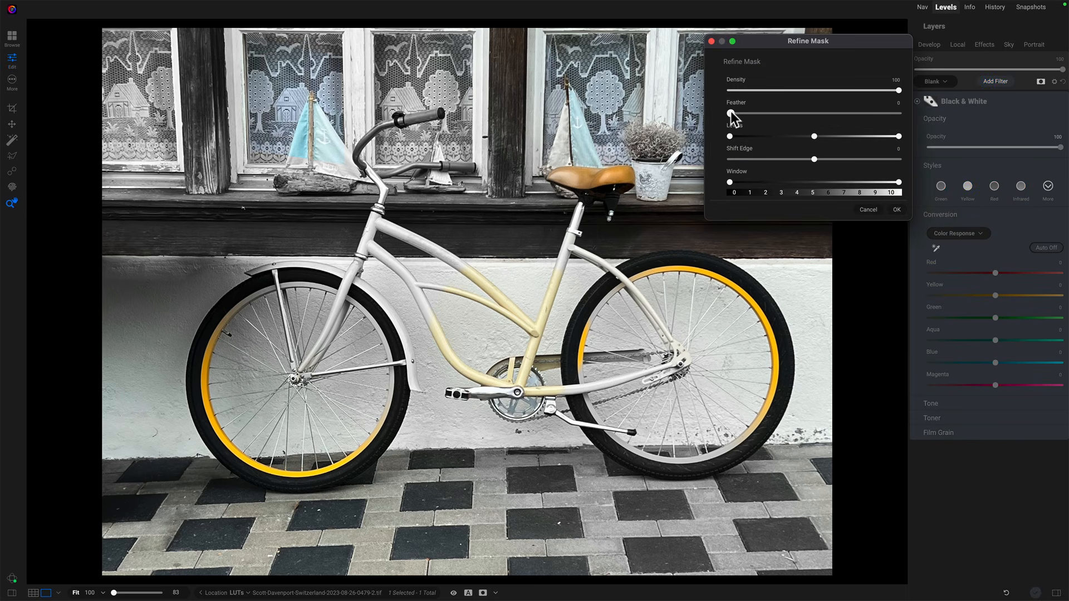
left_click_drag(730, 111, 787, 115)
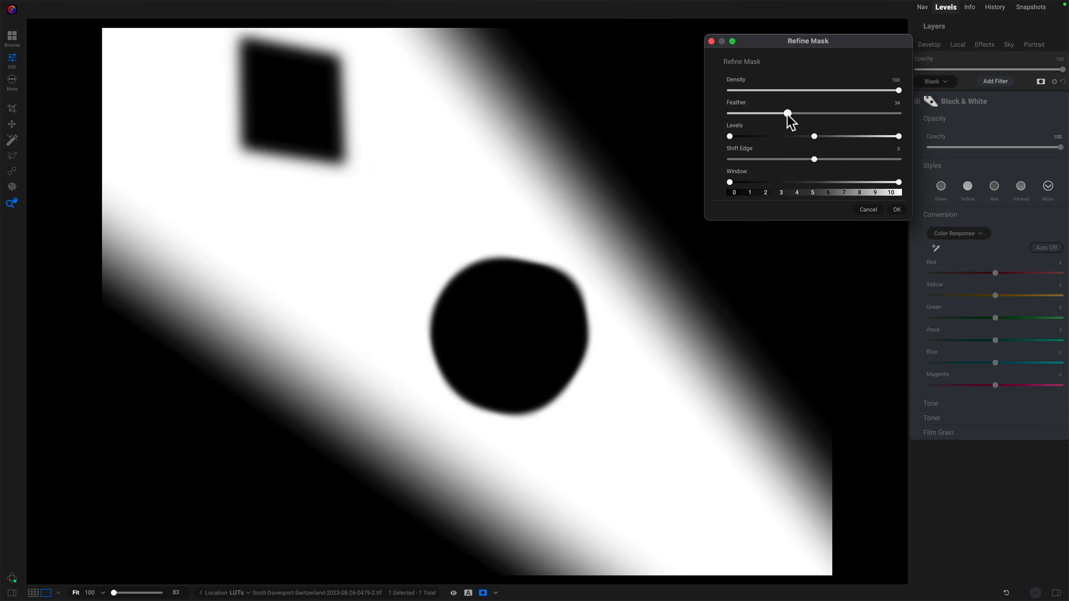
left_click(896, 209)
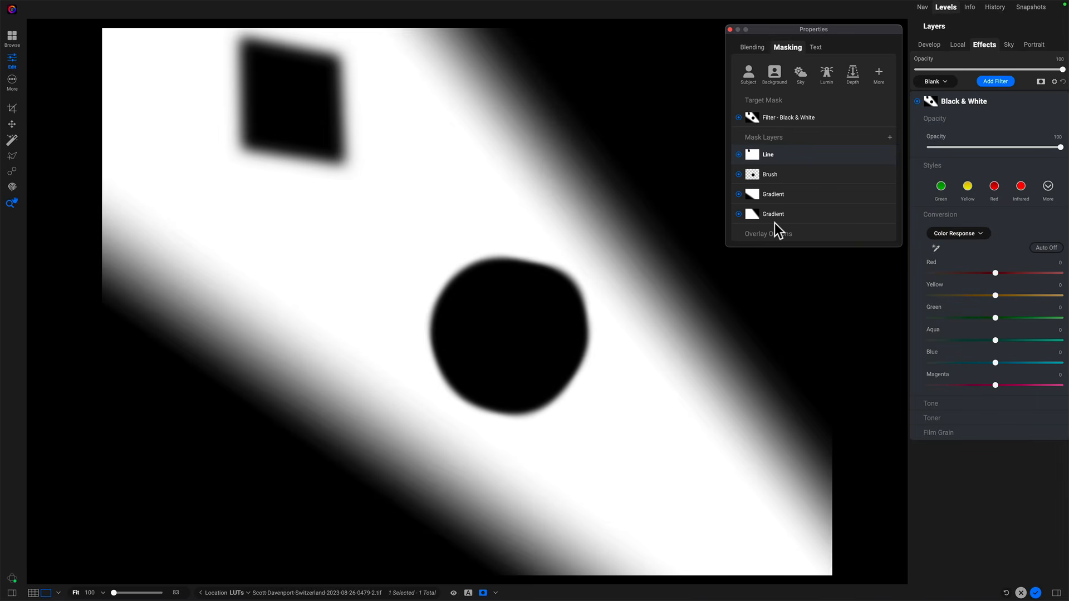
key("o")
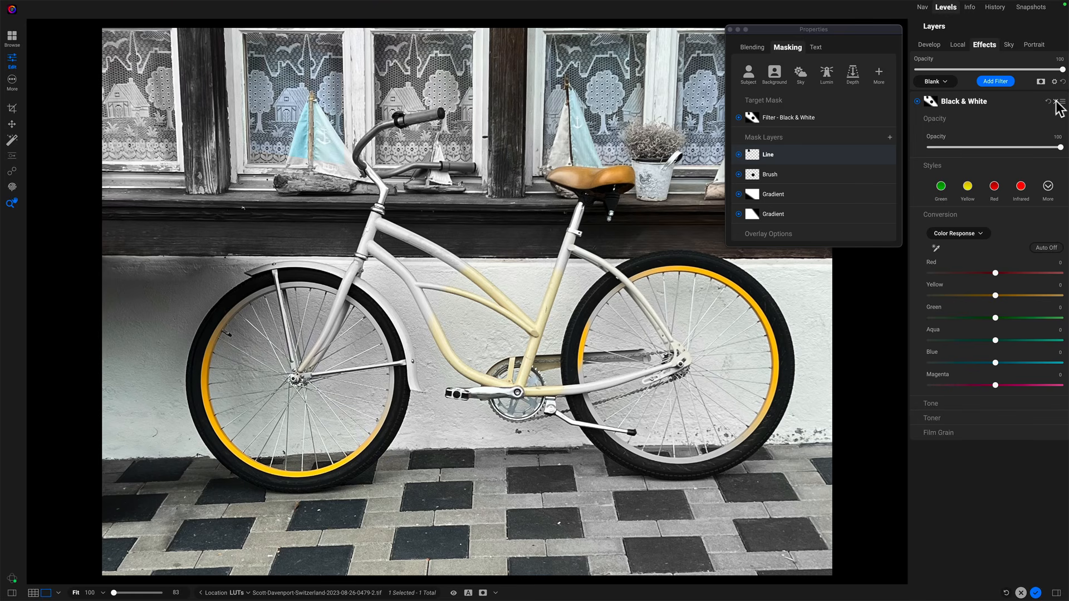
Delete the Black & White filter and close its masking properties.
left_click(1056, 101)
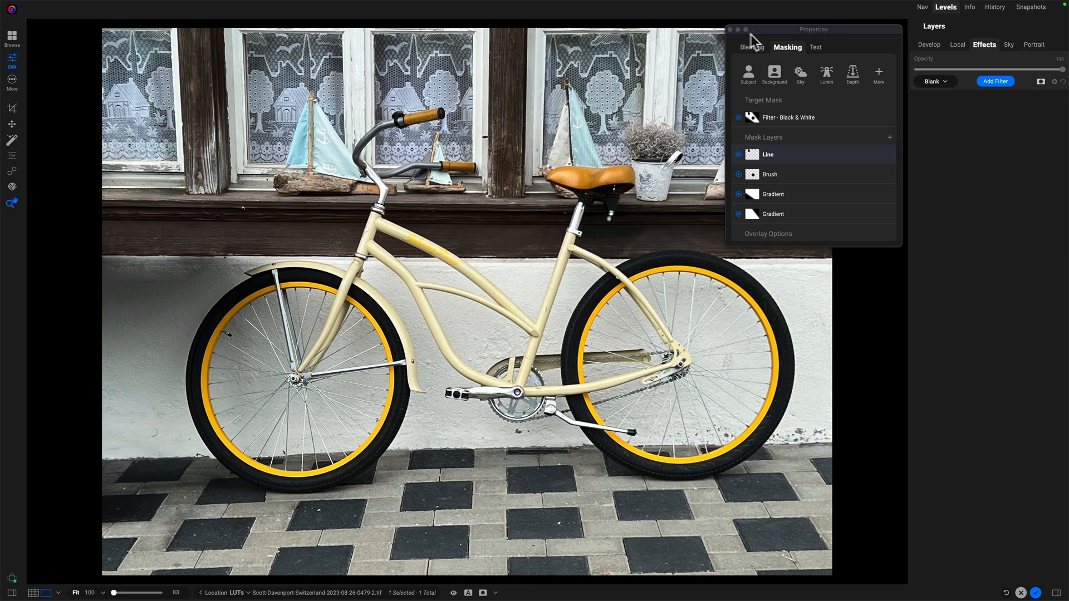
left_click(730, 29)
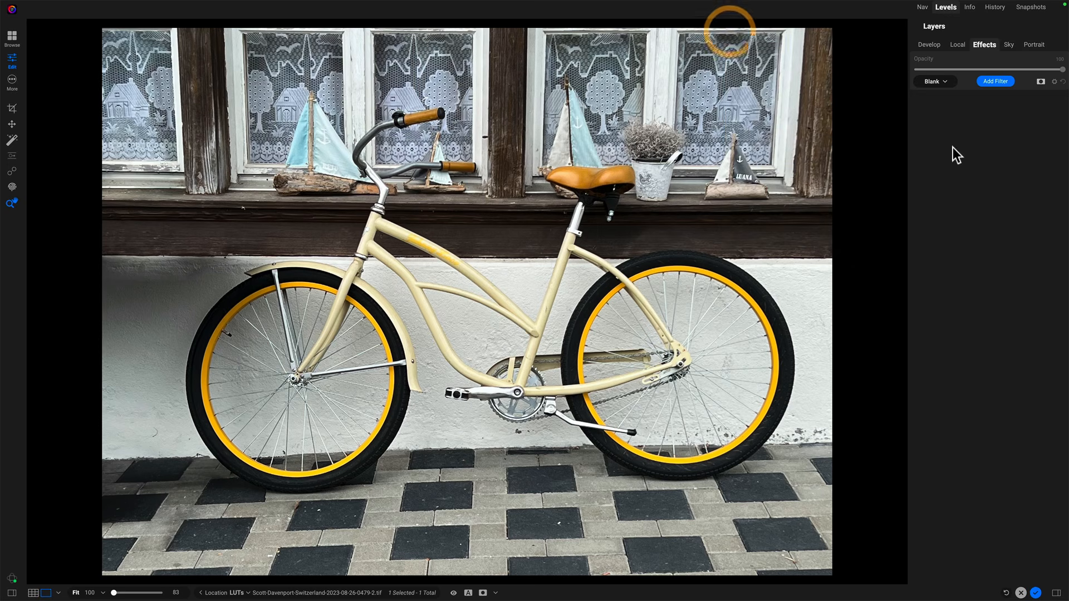
Add a new local adjustment that uses an additive Gradient mask.
left_click(958, 44)
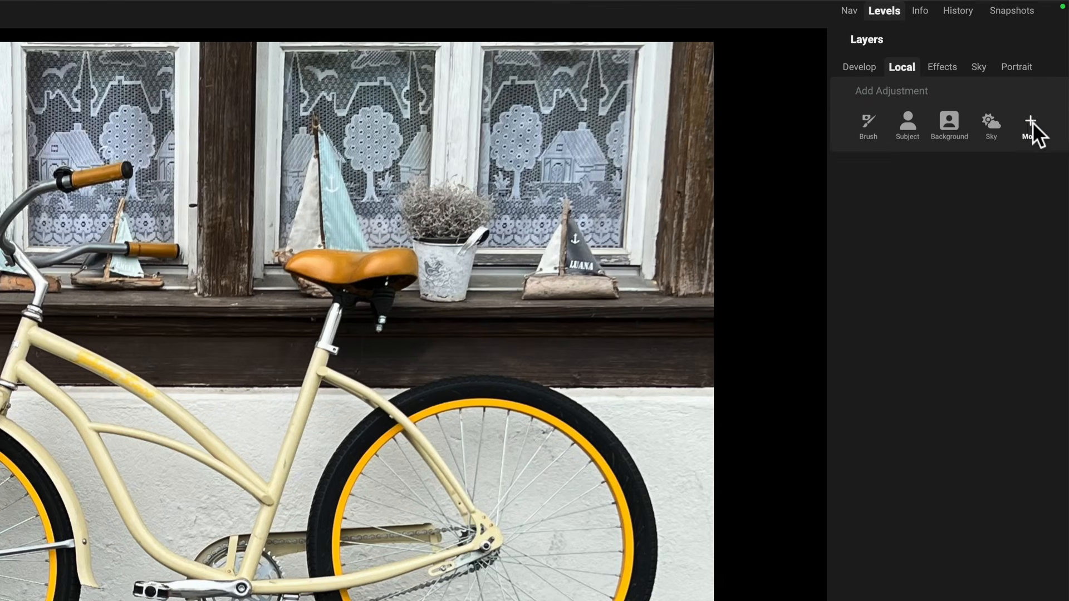
left_click(1031, 122)
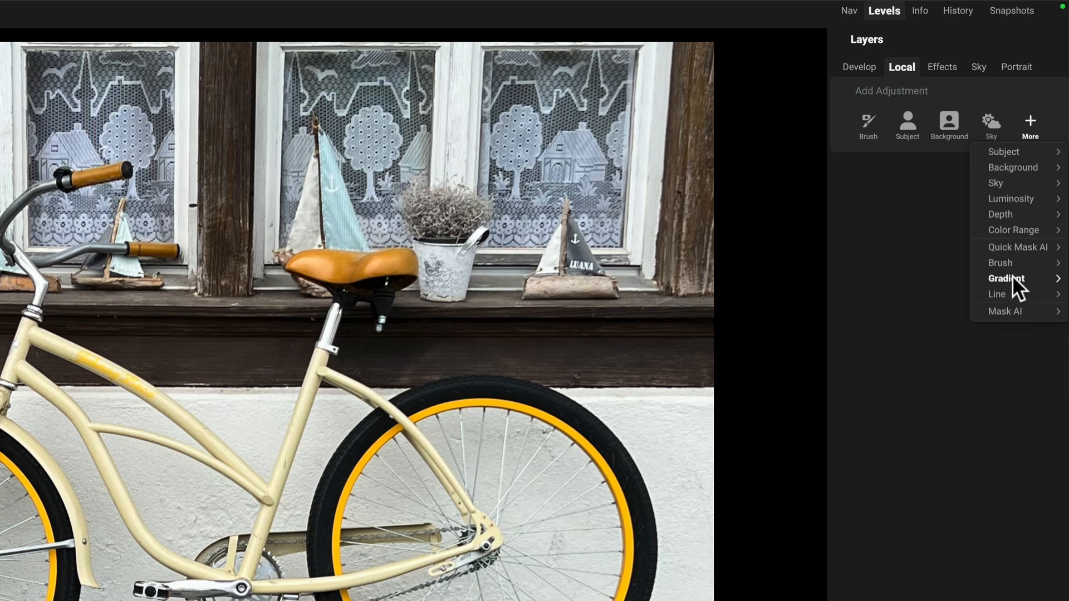
mouse_move(1012, 276)
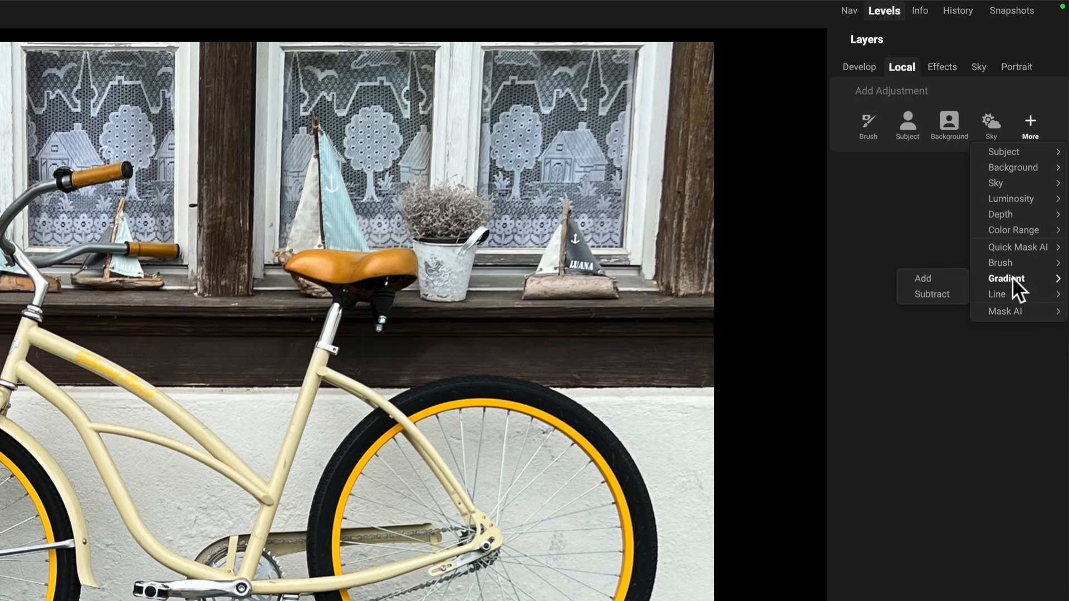
left_click(926, 276)
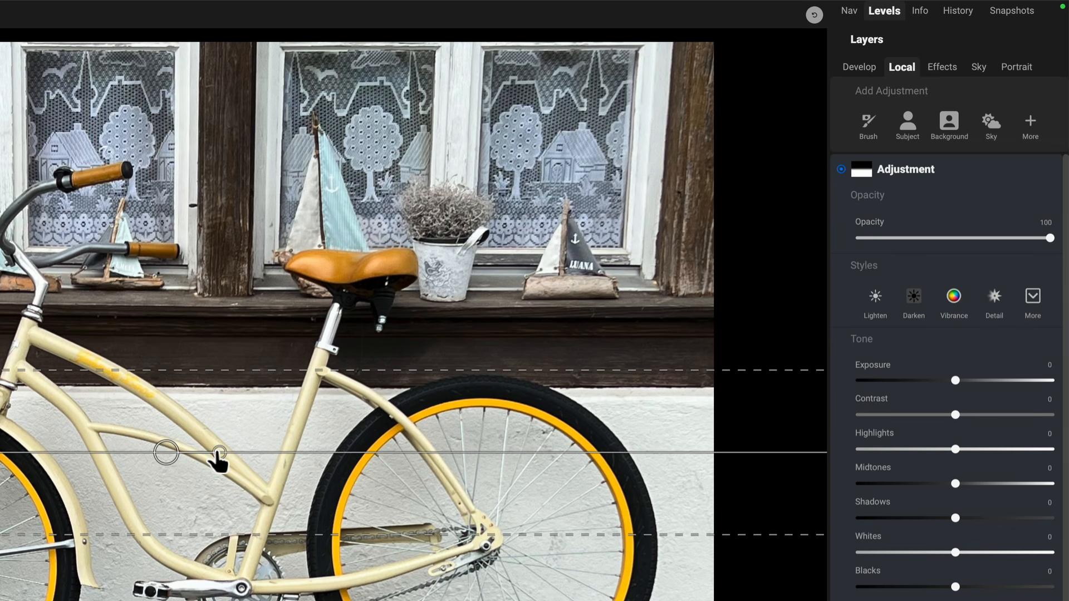
left_click_drag(171, 453, 177, 433)
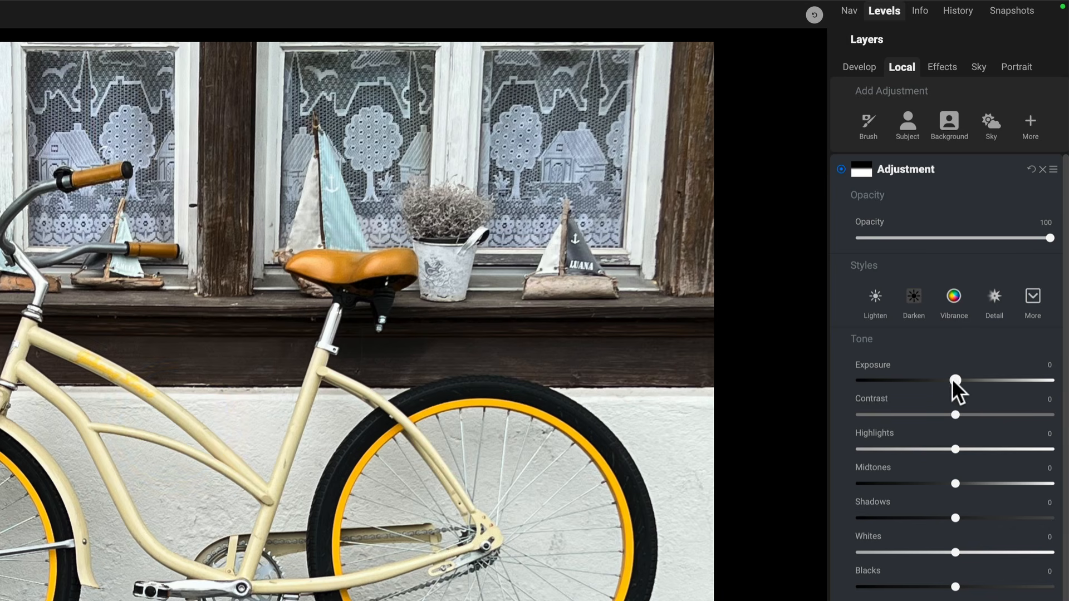
Set the local adjustment's Exposure to -0.55, Shadows to -11 and Structure to 21.
left_click_drag(954, 380, 943, 390)
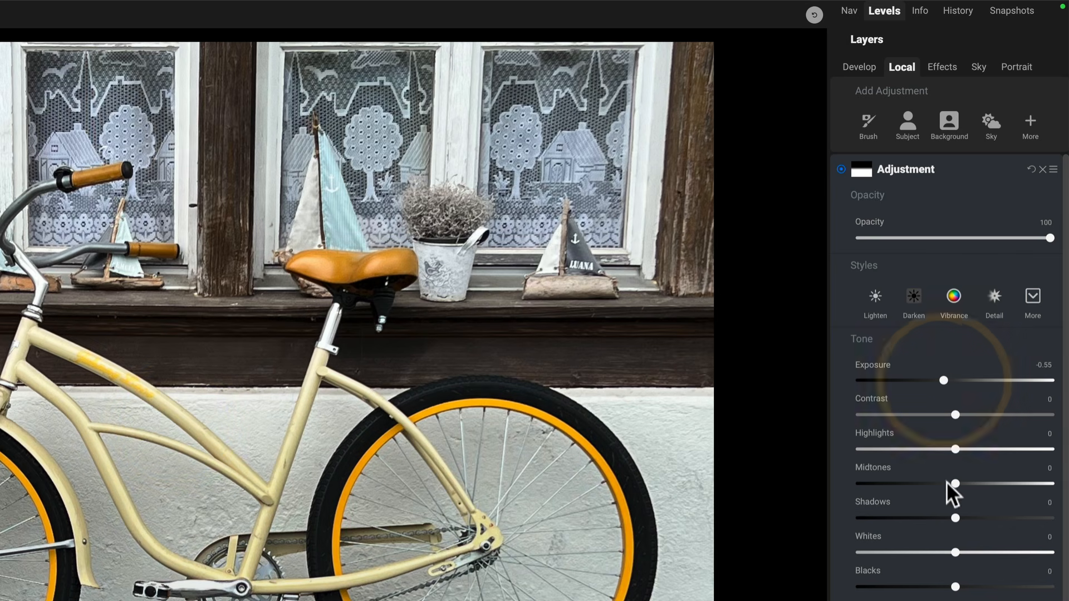
left_click(943, 515)
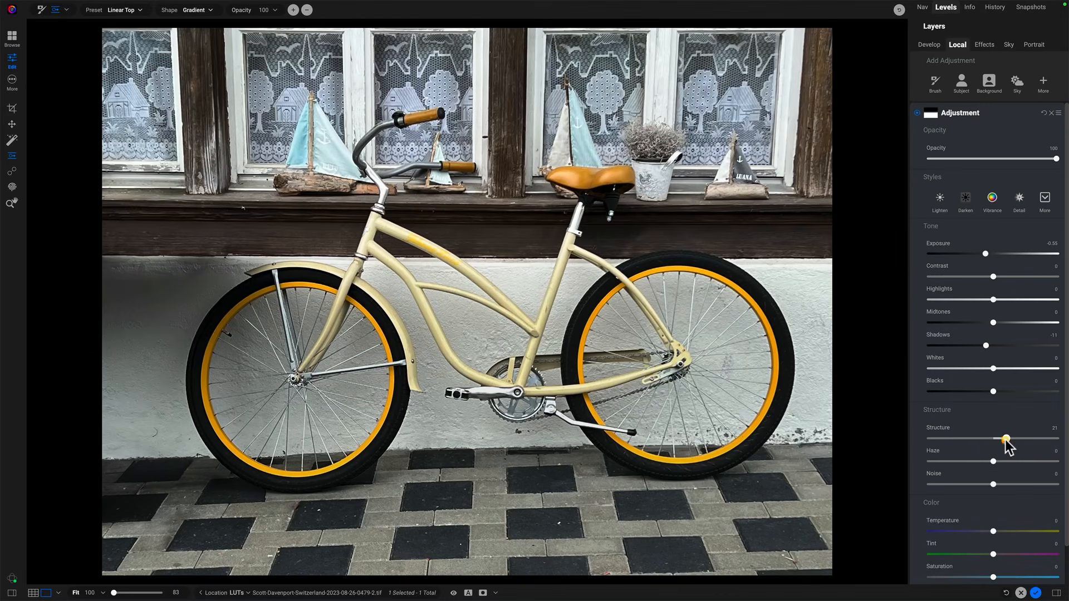
Reposition the gradient to cover the windows and wood, with a narrow transition along the top edge of the white wall, and check the mask.
left_click_drag(471, 336, 395, 284)
left_click_drag(498, 291, 469, 262)
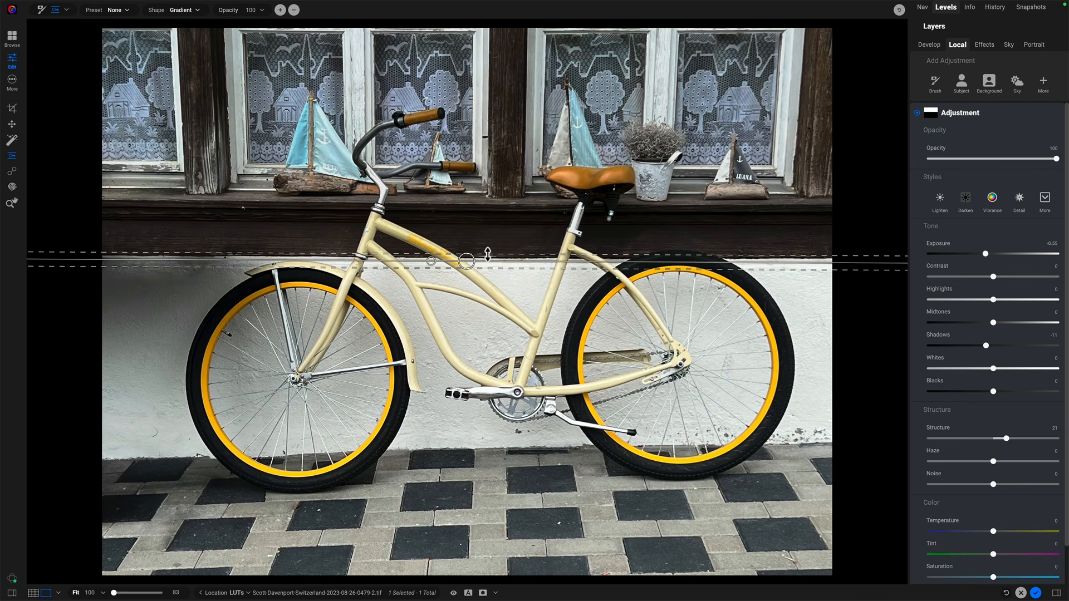
key("ctrl+m")
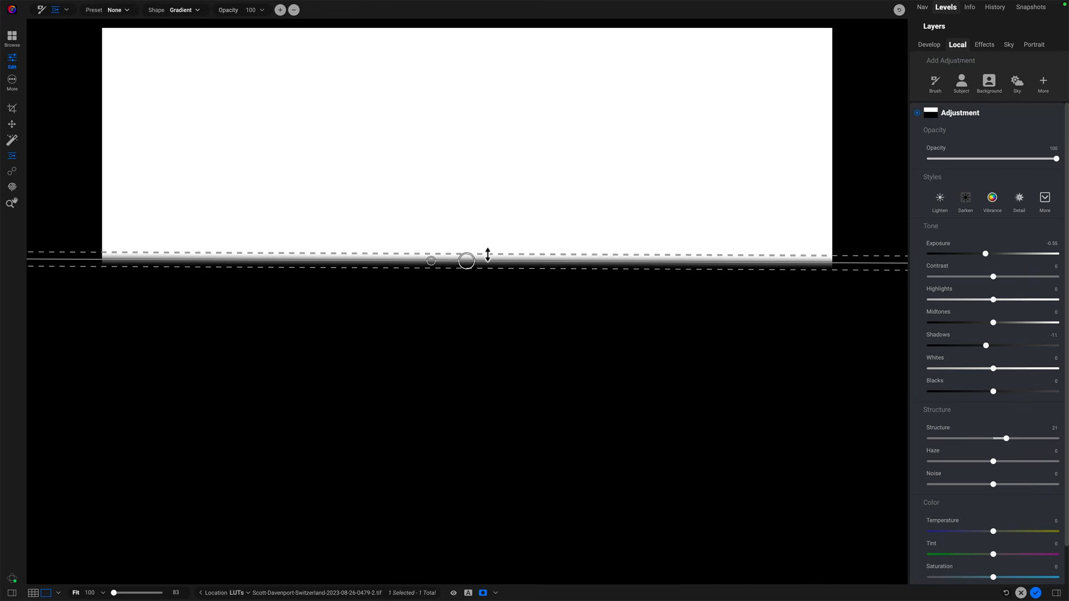
key("ctrl+m")
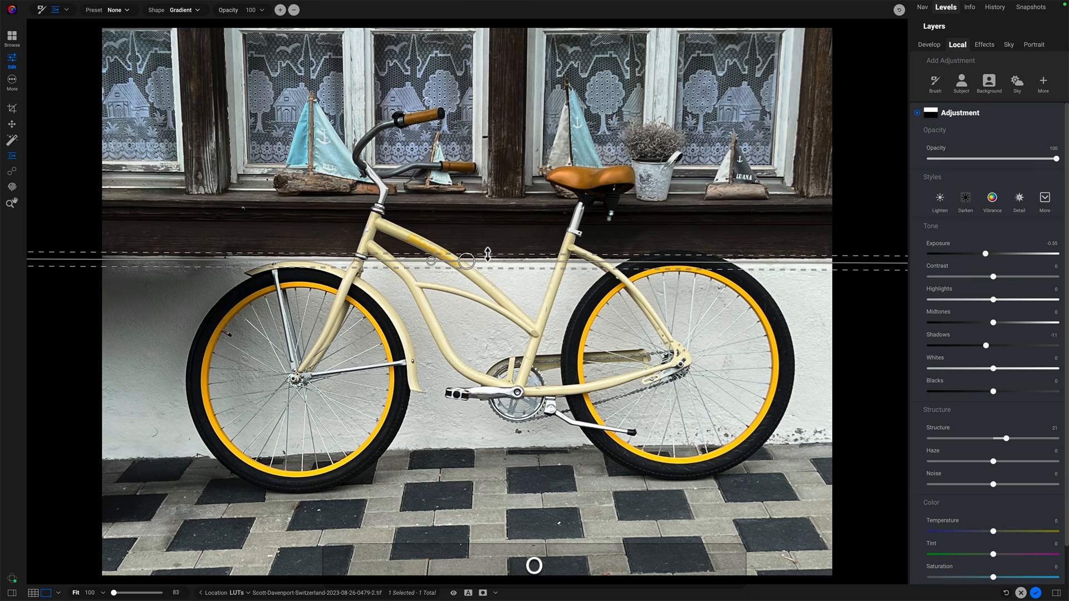
Open the adjustment's masking properties and rename the adjustment Darken Wood.
left_click(930, 112)
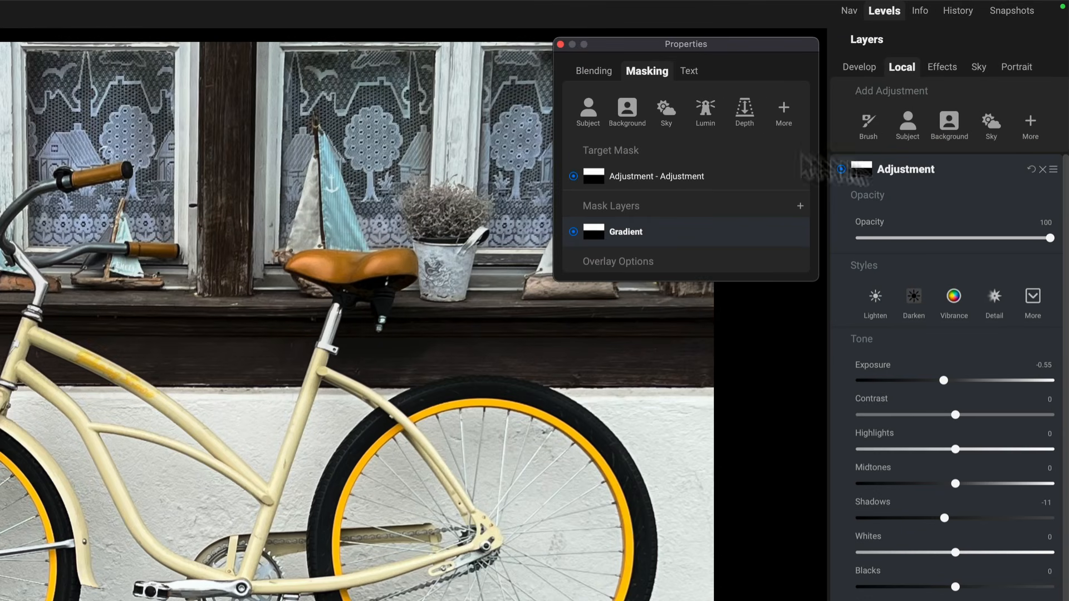
double_click(907, 169)
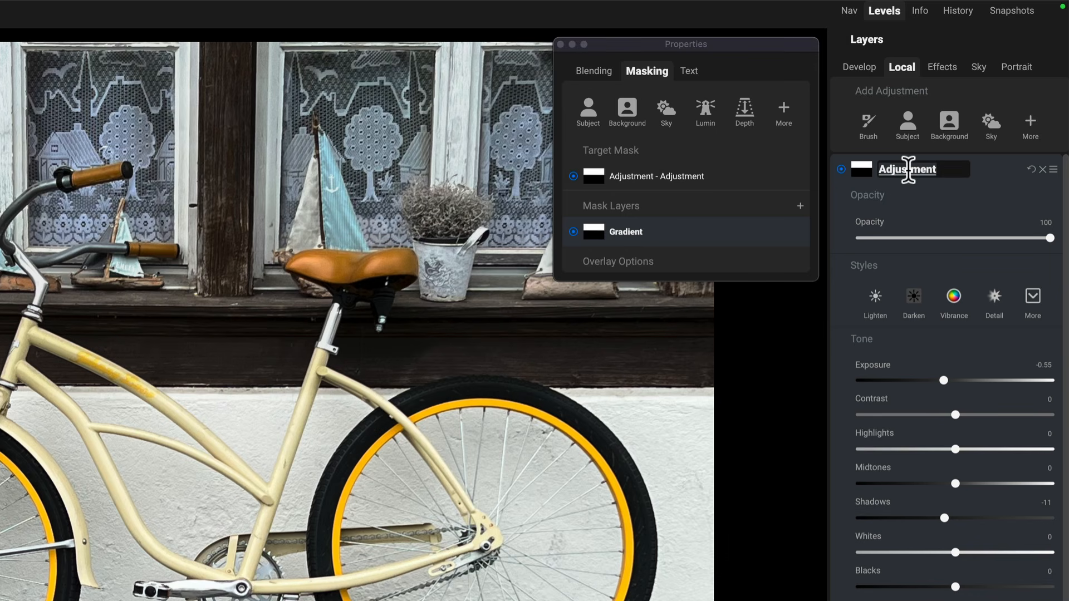
type("Darken Wo")
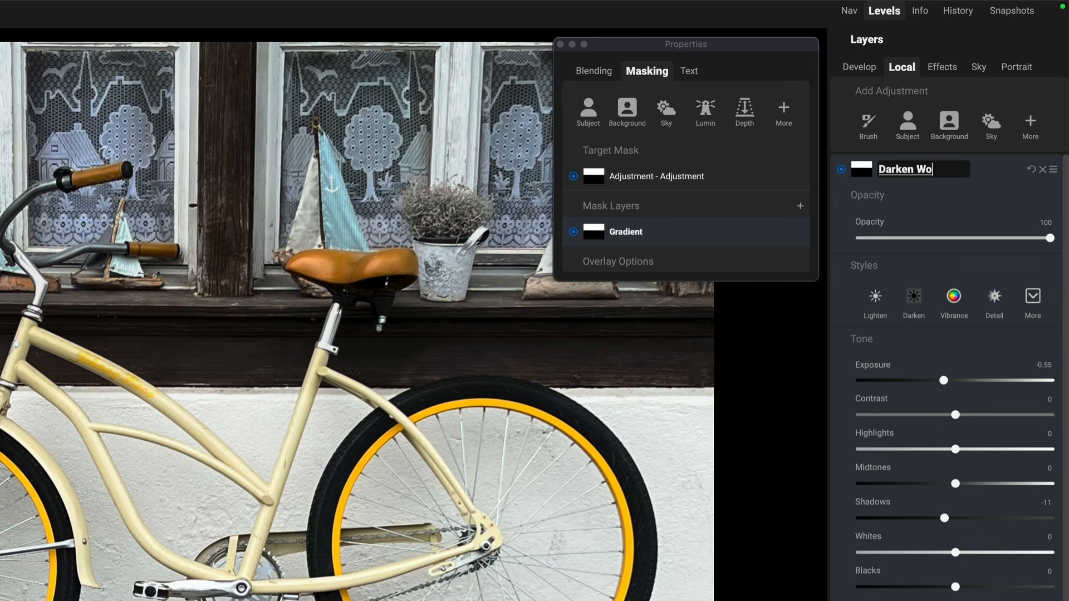
type("od")
key("Return")
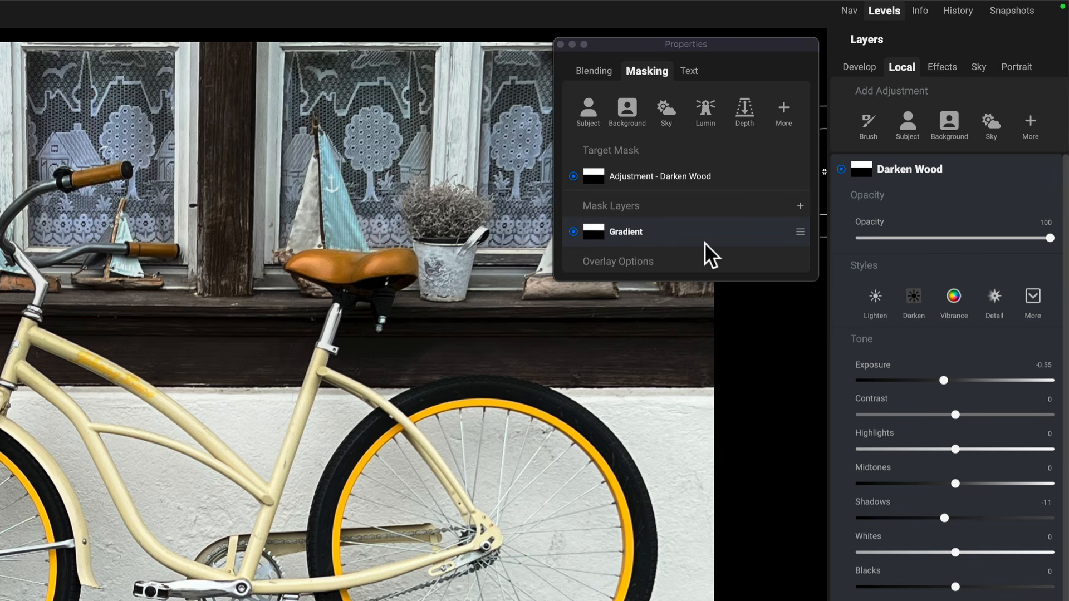
Check the gradient mask, add a subtracting Color Range mask layer, and sample the orange of the bicycle saddle.
key("o")
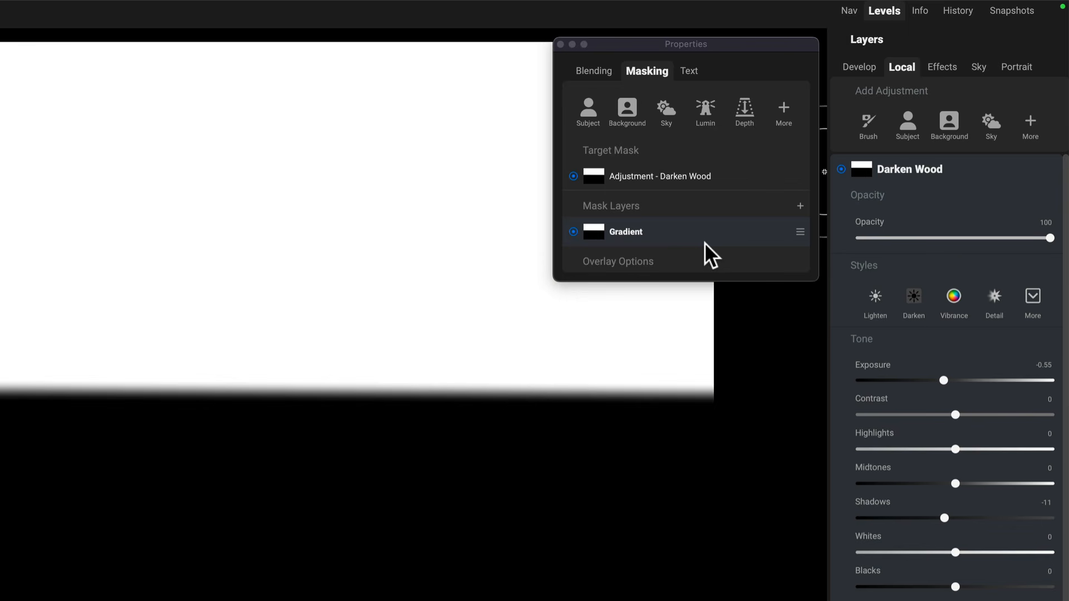
key("o")
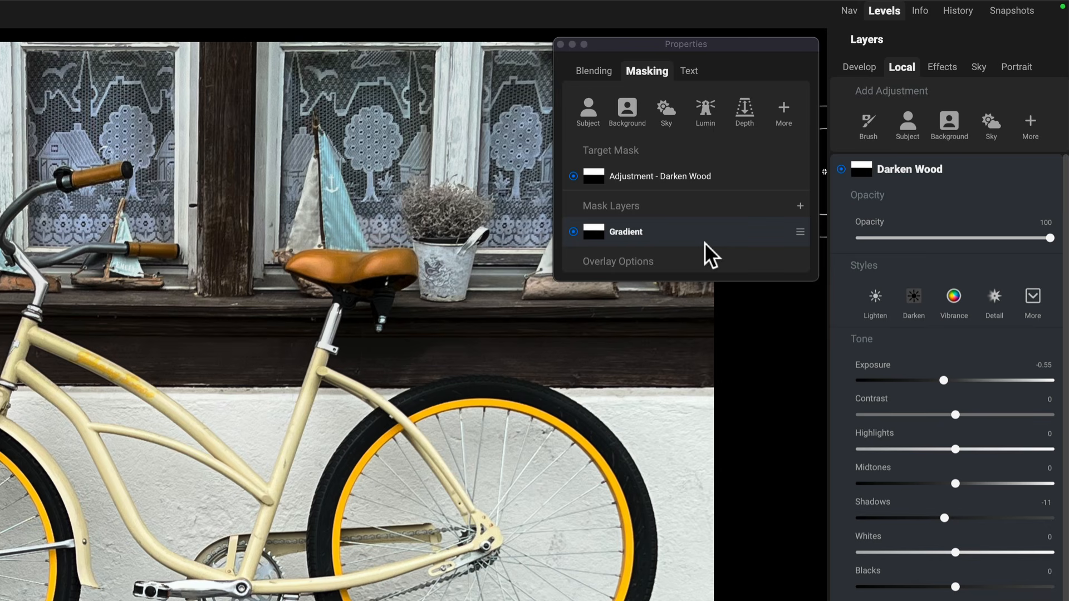
key("o")
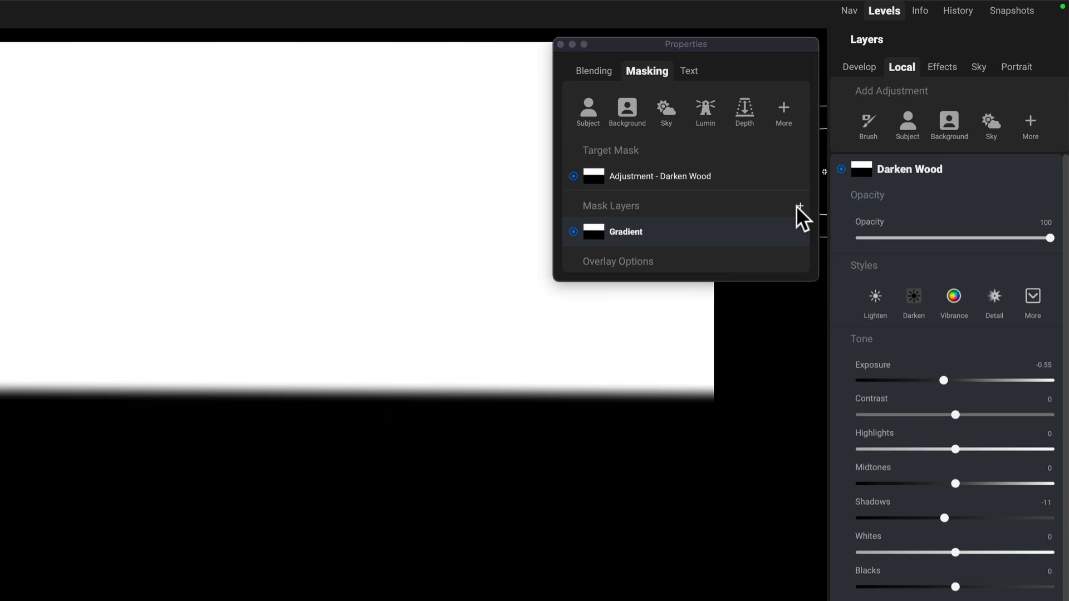
key("o")
left_click(800, 205)
mouse_move(804, 242)
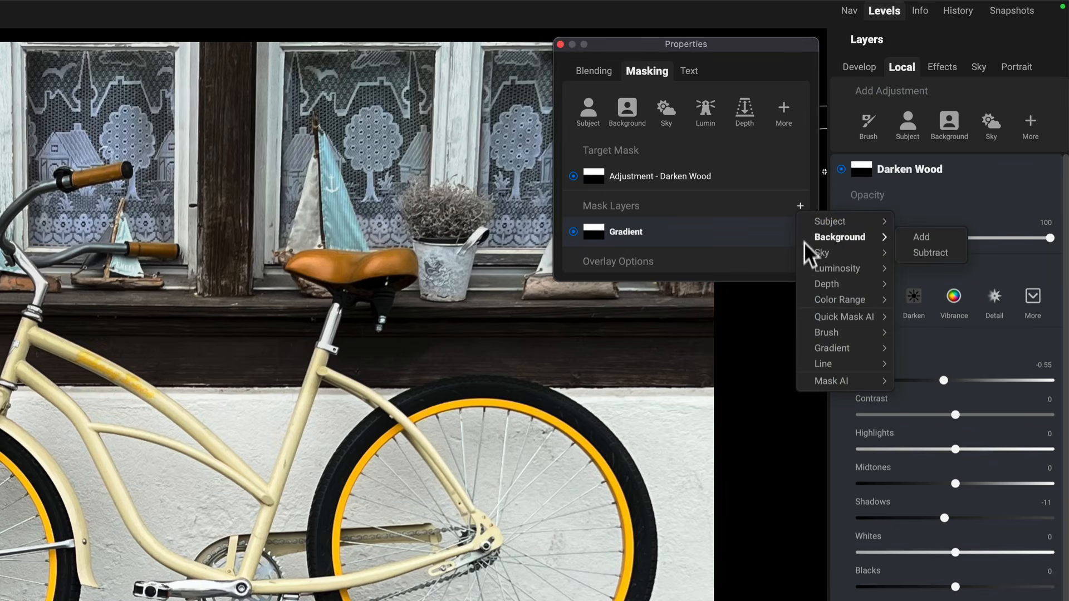
mouse_move(806, 300)
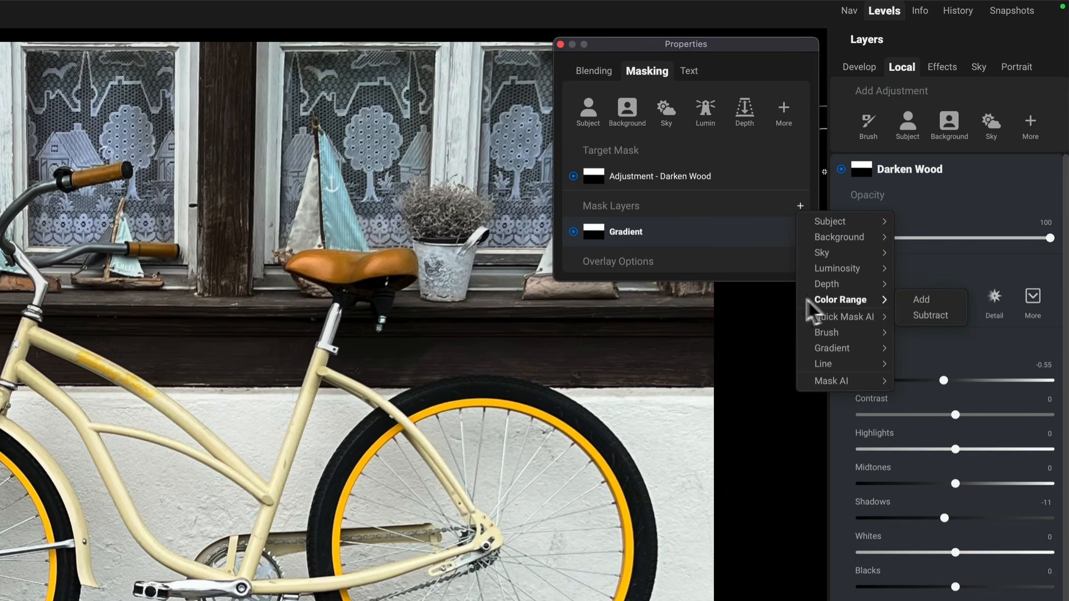
left_click(919, 316)
left_click(766, 262)
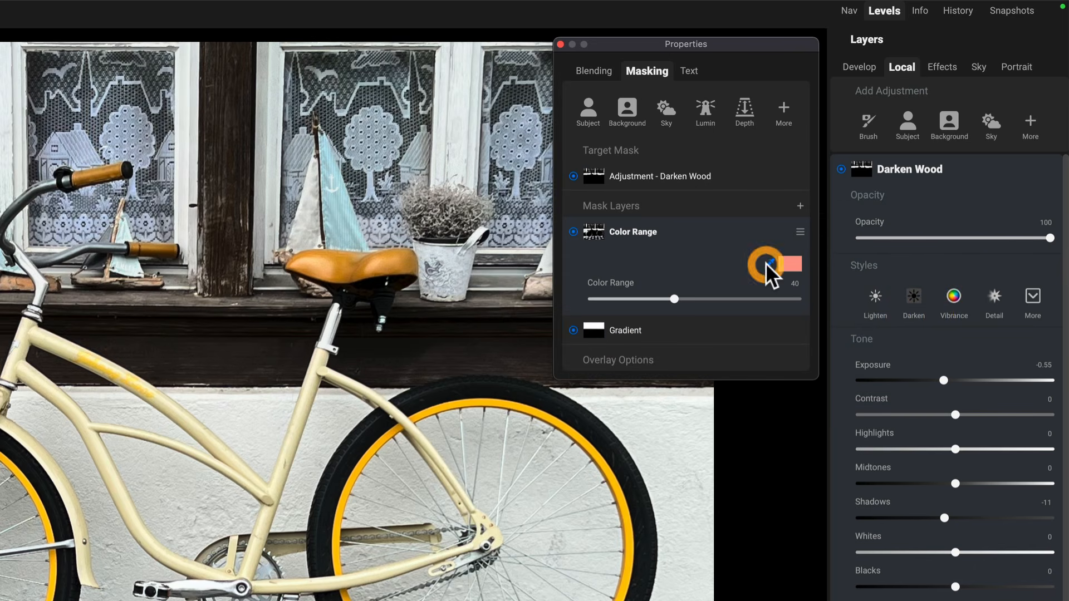
left_click(332, 261)
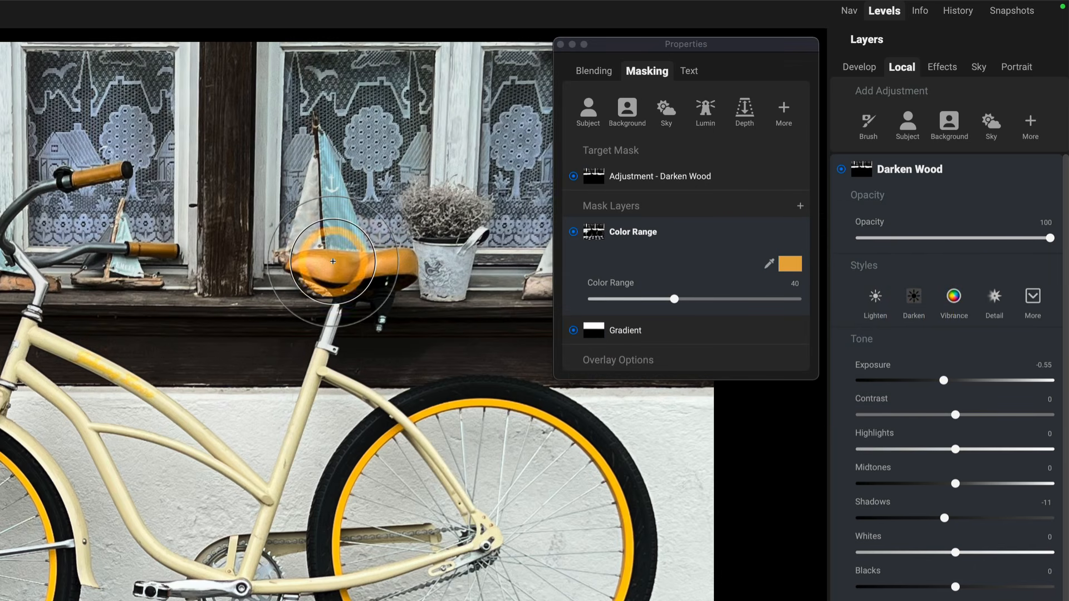
Show the mask in black and white and set the Color Range layer's range to 48.
key("o")
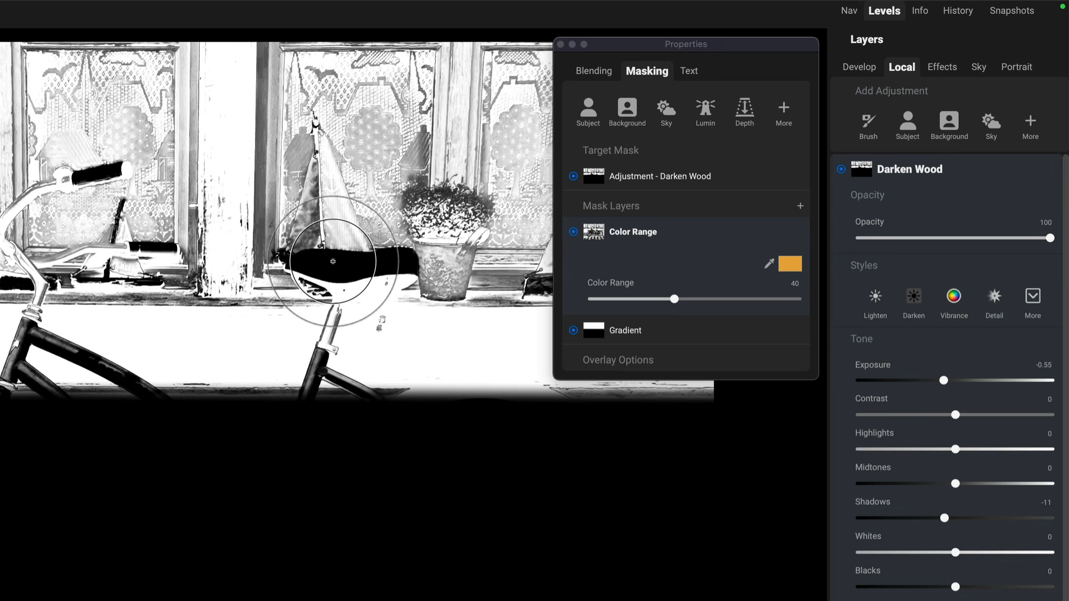
mouse_move(673, 295)
left_mouse_down()
mouse_move(658, 295)
mouse_move(691, 298)
left_mouse_up()
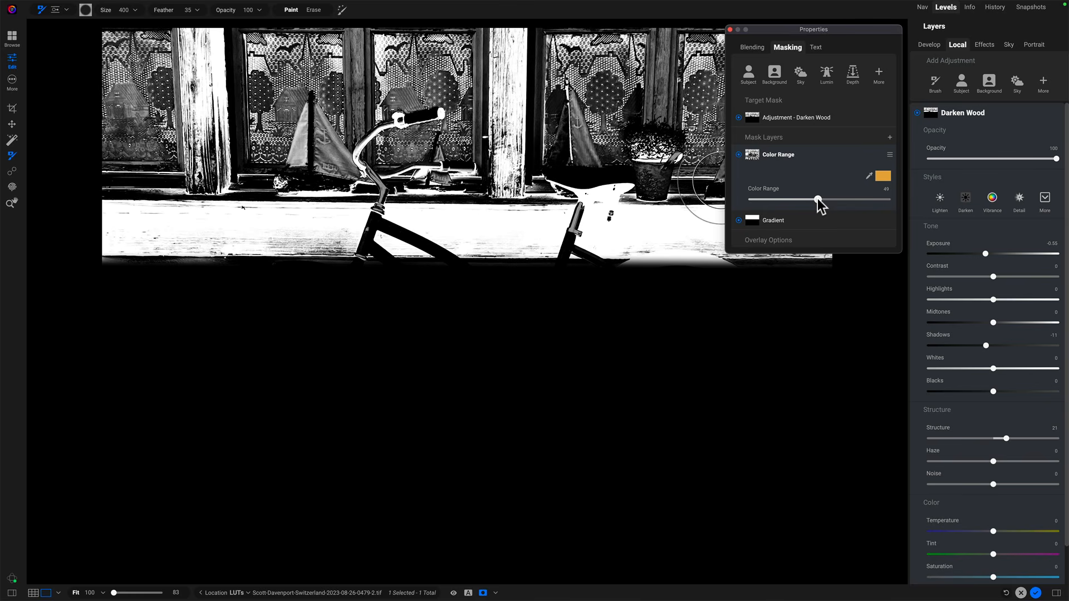
left_click_drag(817, 197, 816, 198)
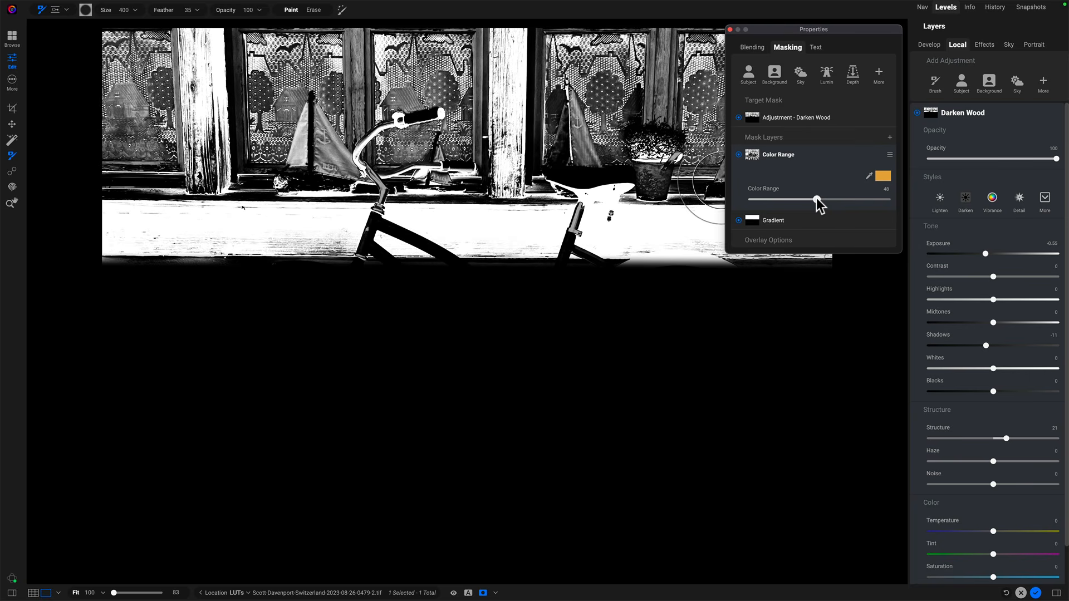
left_click(817, 199)
Add a subtracting Line mask layer, outline the leftmost window pane with four corners, and erase its interior.
left_click(889, 137)
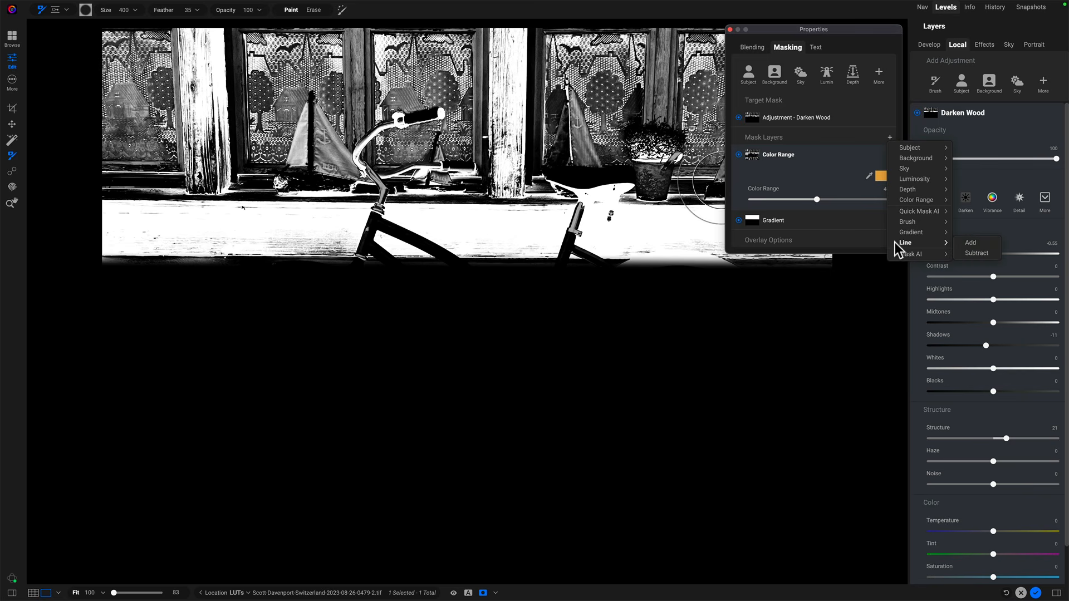
left_click(968, 251)
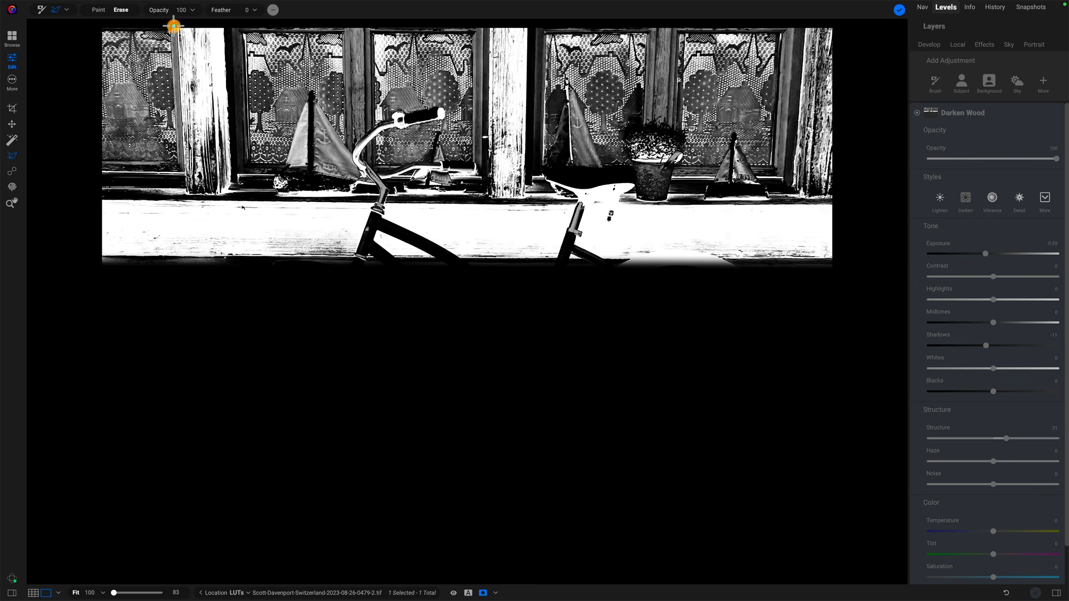
left_click_drag(173, 26, 182, 177)
left_click(182, 184)
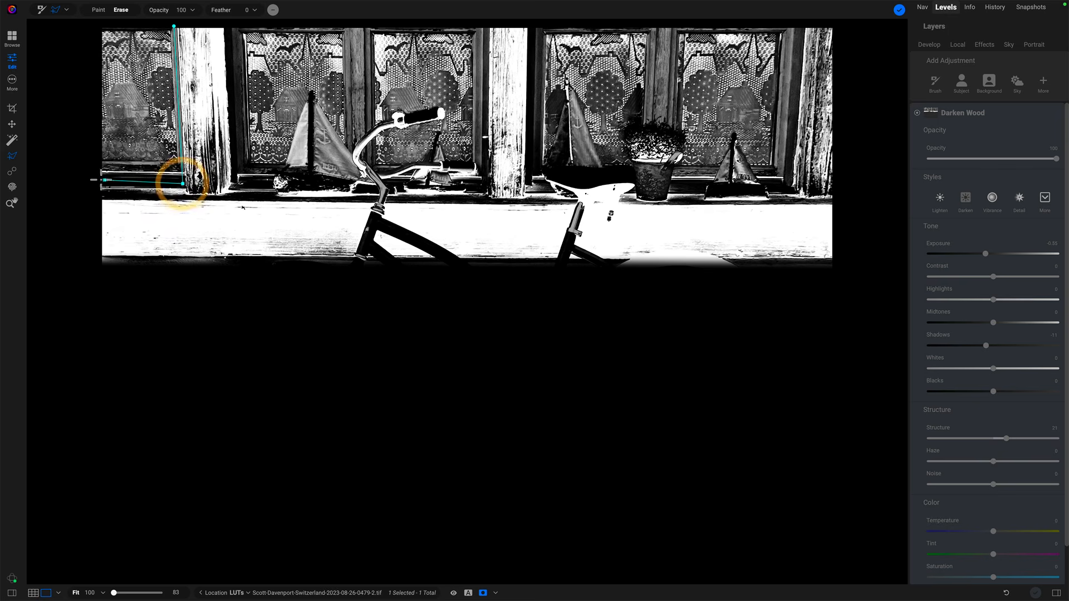
left_click(101, 180)
left_click(96, 24)
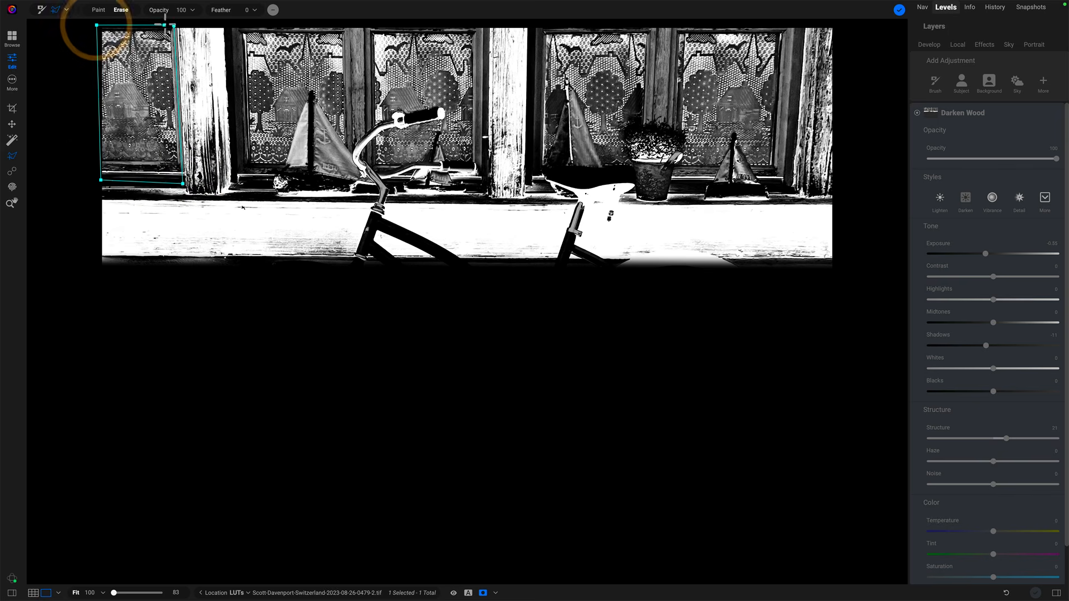
left_click(174, 25)
left_click(147, 62)
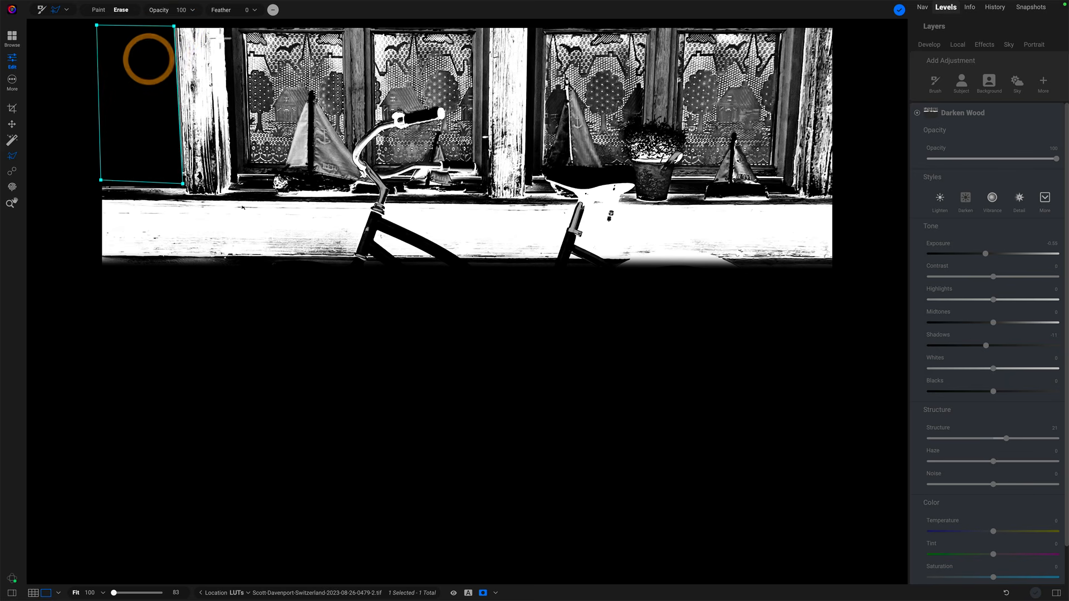
Outline the window pane behind the large sailboat, following the handlebar stem at its lower corner, and erase its interior.
left_click_drag(231, 26, 237, 179)
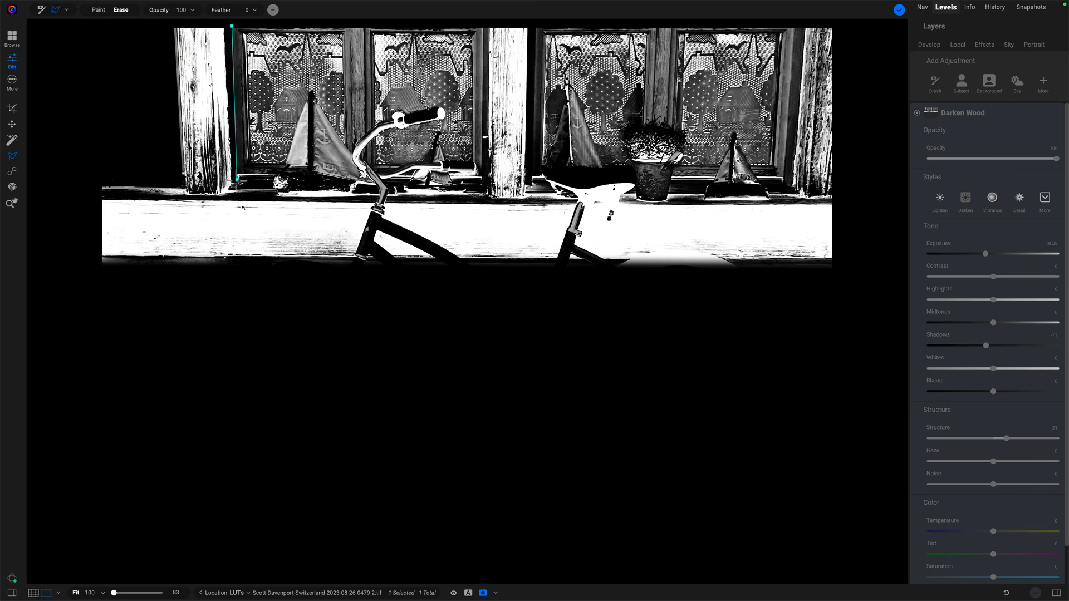
left_click(237, 183)
left_click(345, 148)
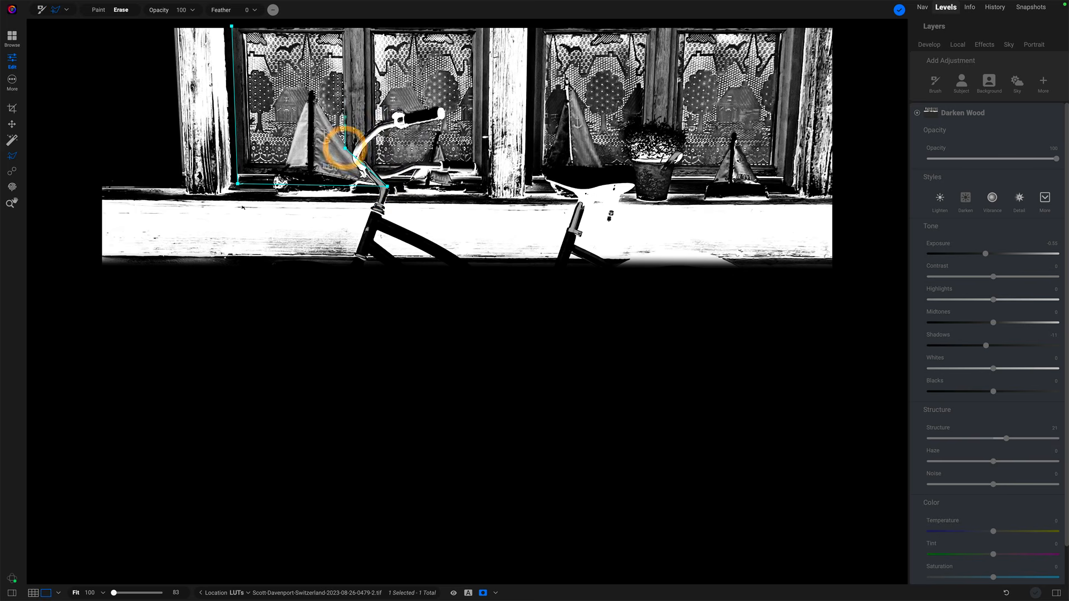
left_click(340, 26)
left_click(231, 26)
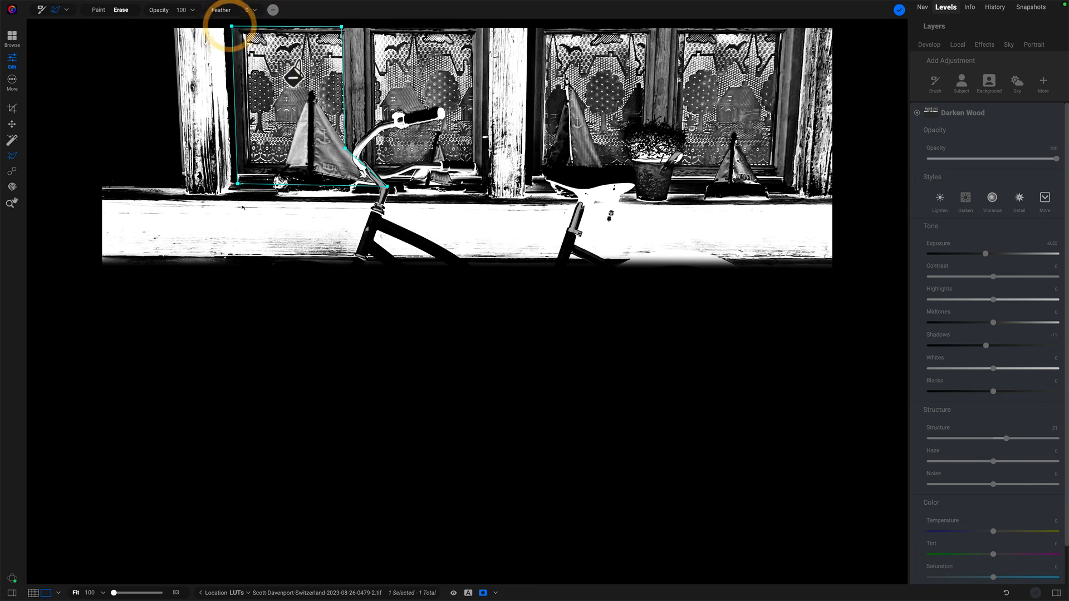
Outline the window pane behind the bicycle's handlebar grips with four corners and erase its interior from the mask.
left_click(369, 24)
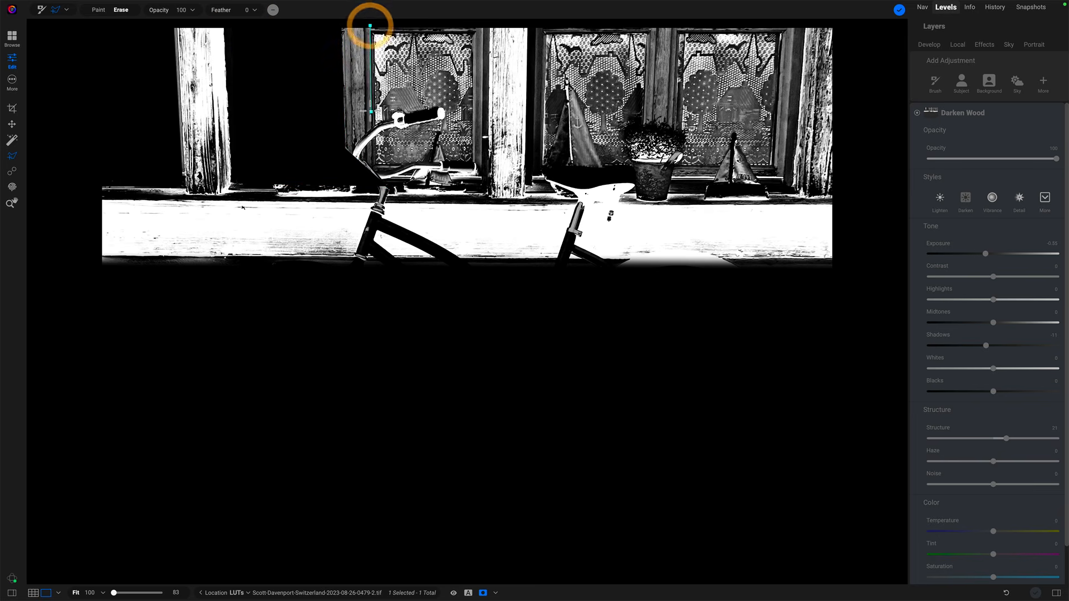
left_click(373, 179)
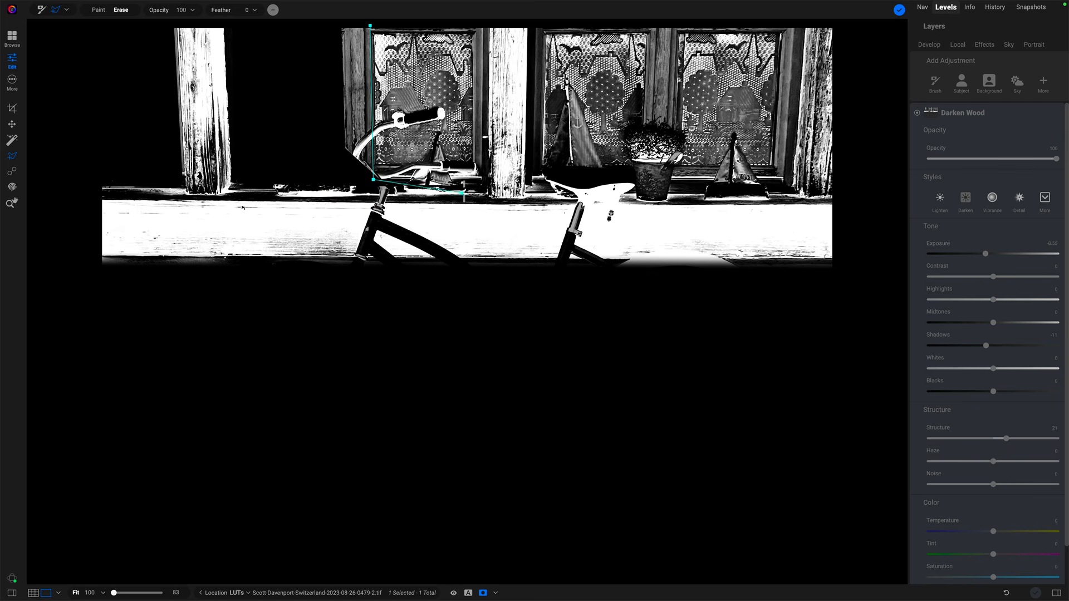
left_click(480, 193)
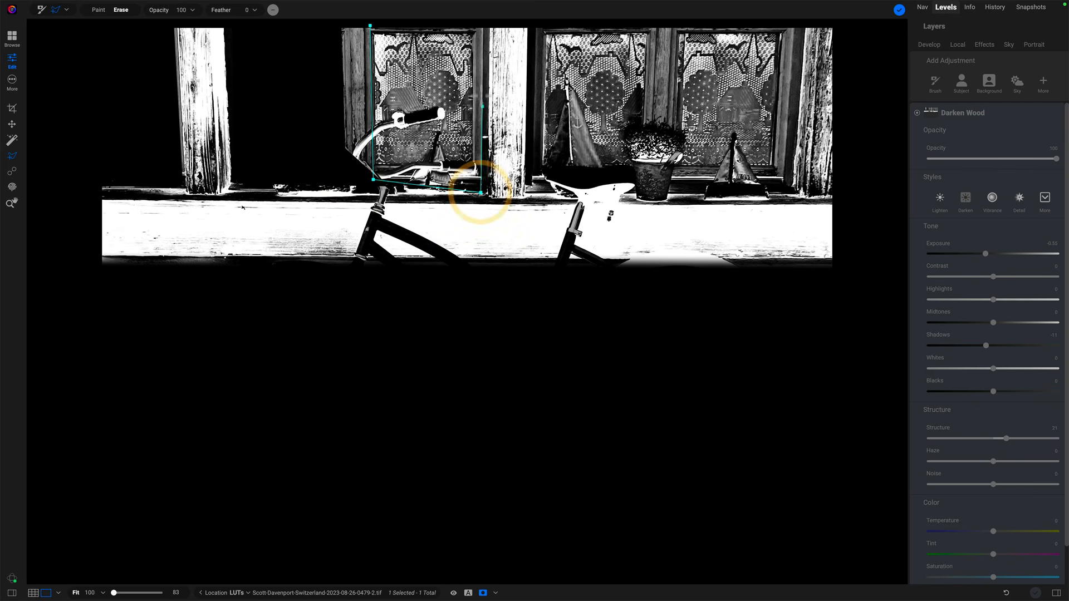
left_click(485, 23)
left_click(370, 25)
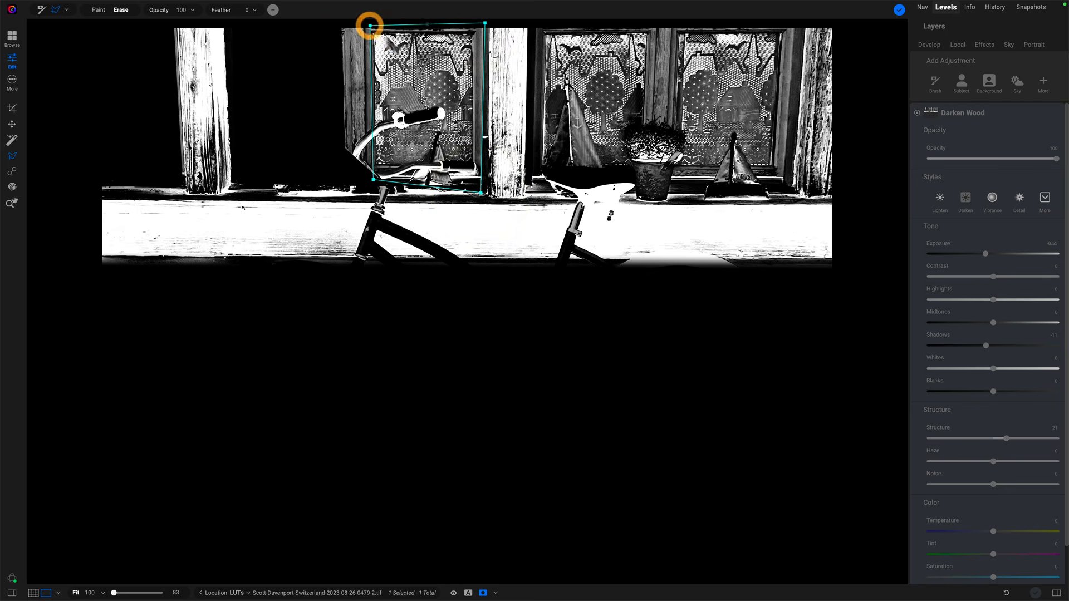
left_click(421, 78)
Outline the whole double window behind the saddle and flower pot as one four-cornered shape, erase its interior and finish the line masking.
left_click(533, 26)
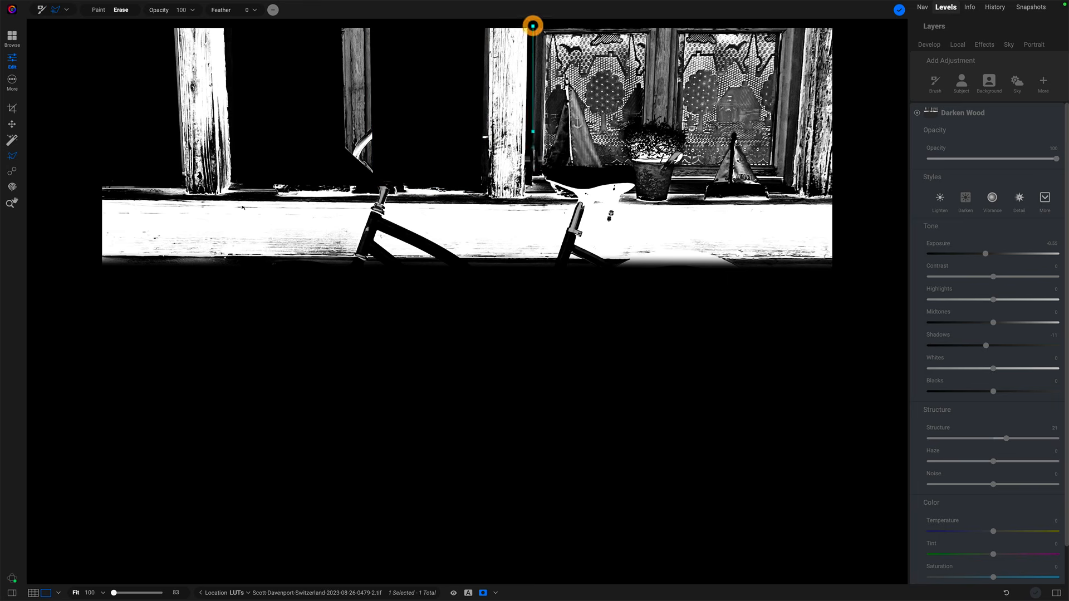
left_click(532, 189)
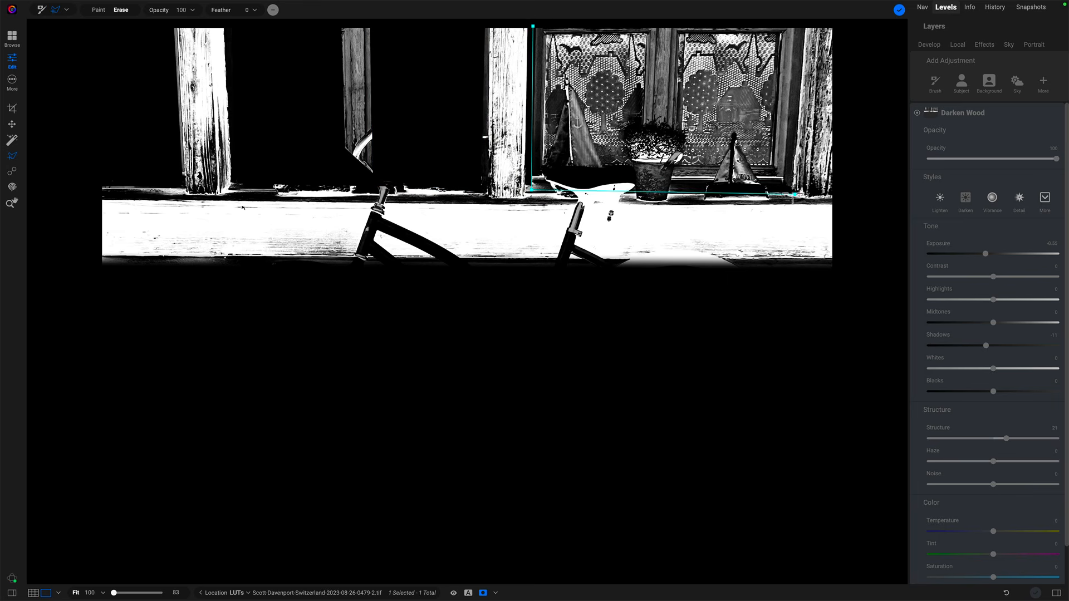
left_click(791, 193)
left_click(800, 25)
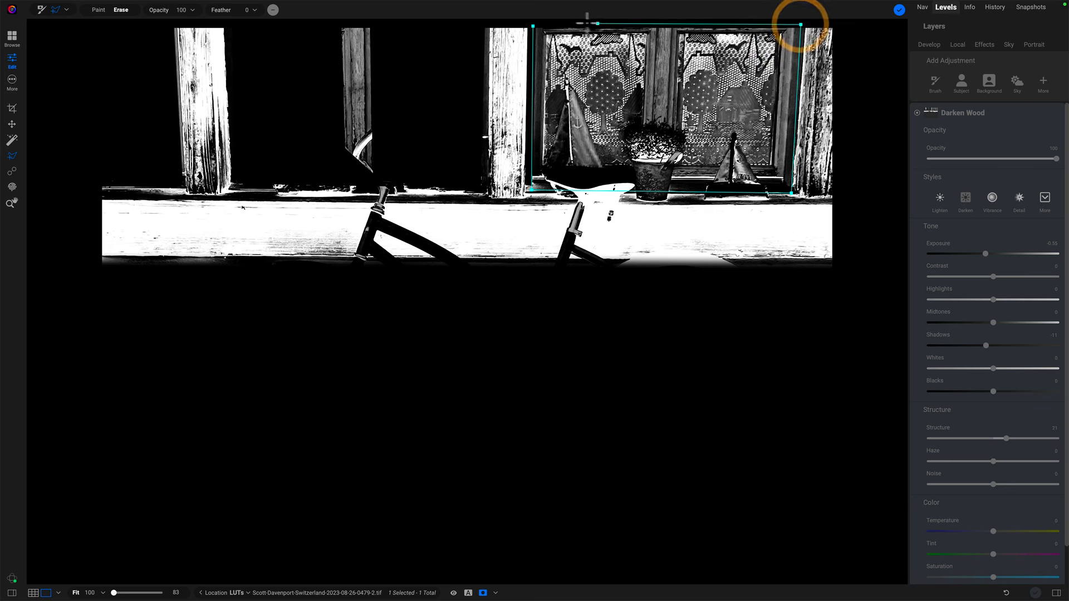
left_click(533, 25)
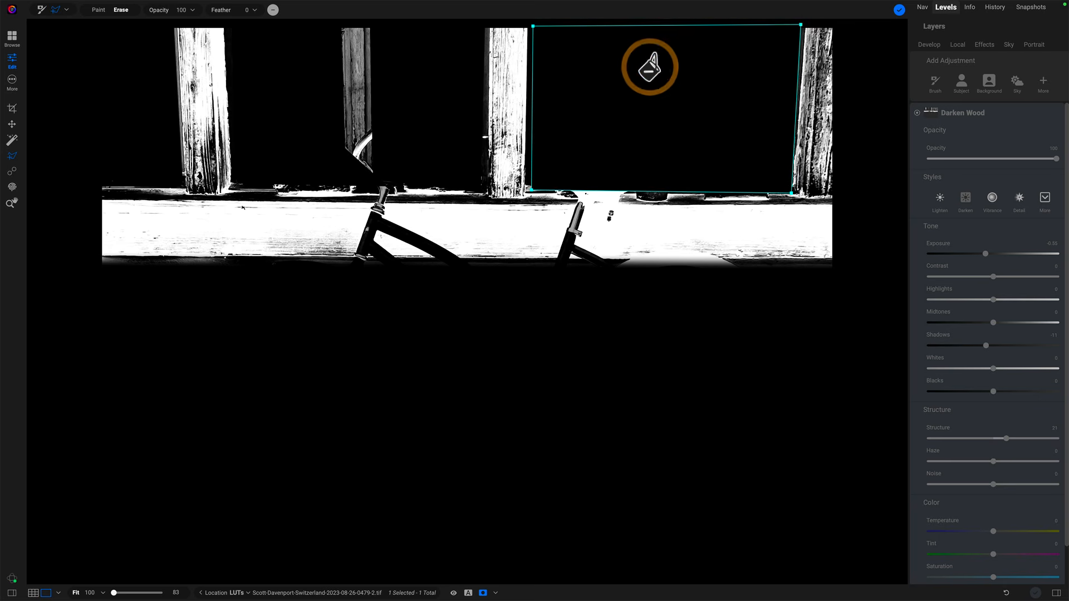
left_click(898, 9)
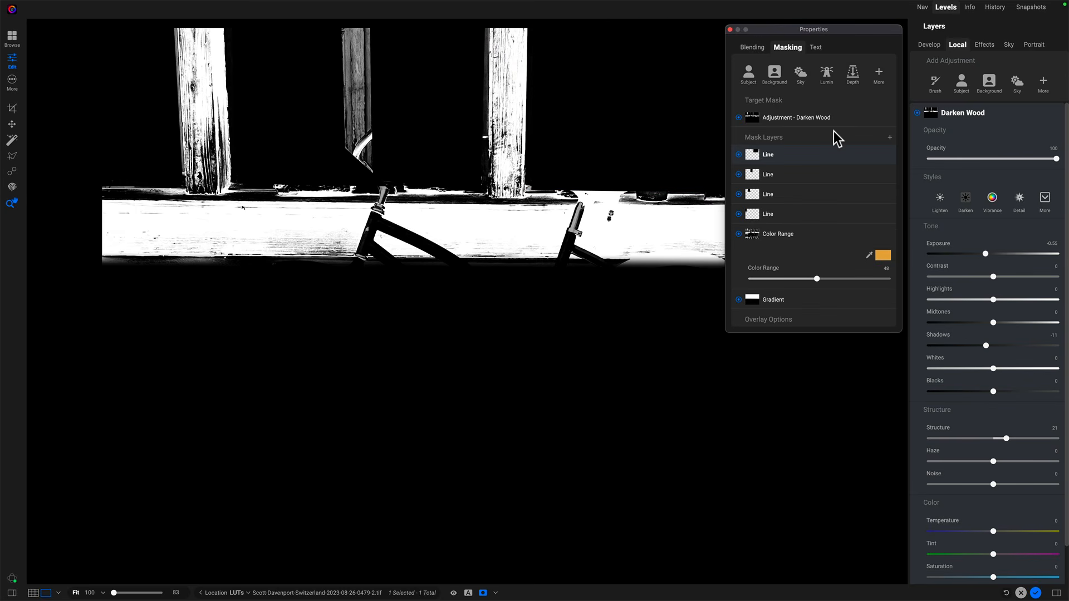
Return from the mask view to the photo and set the Darken Wood adjustment's exposure to -0.8.
key("o")
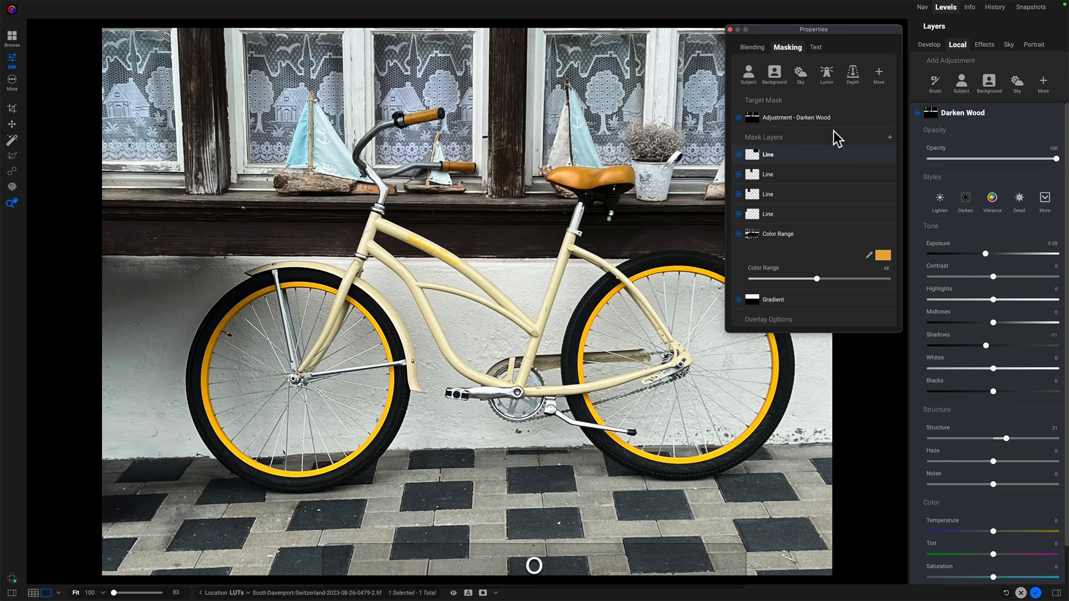
mouse_move(986, 254)
left_mouse_down()
mouse_move(1004, 253)
mouse_move(981, 255)
left_mouse_up()
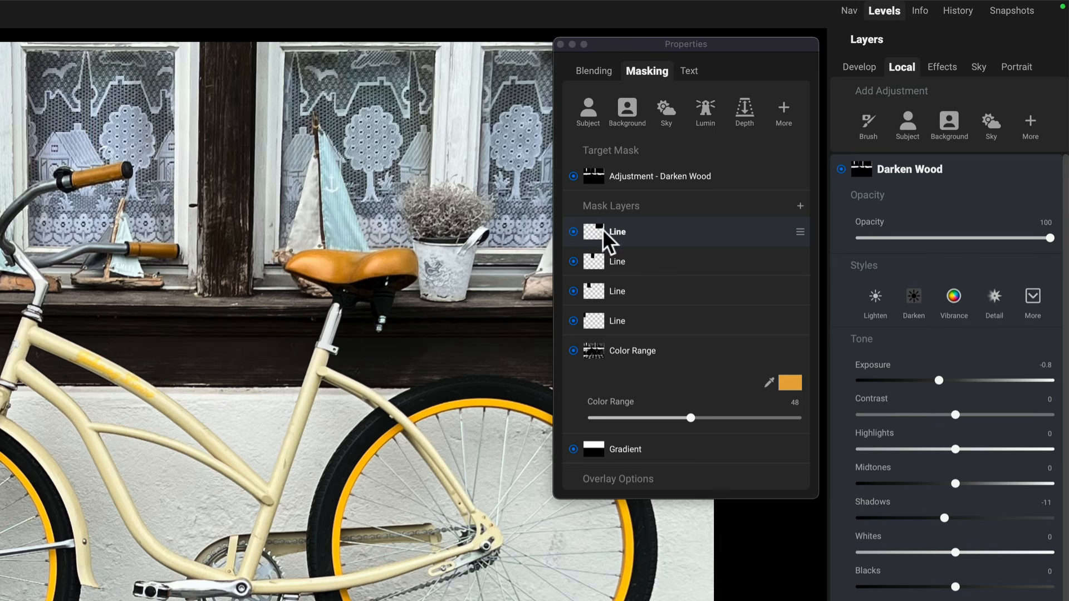
Examine the newest Line layer's visibility and options, and check the combined Darken Wood mask in black and white with its layer list collapsed.
left_click(574, 231)
left_click(573, 231)
left_click(799, 231)
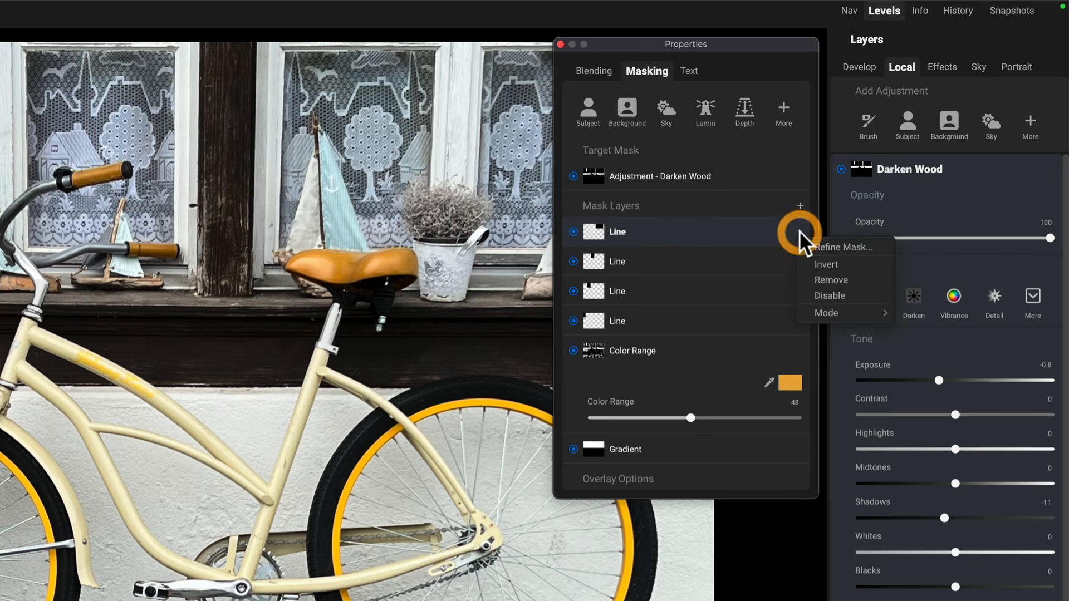
left_click(737, 228)
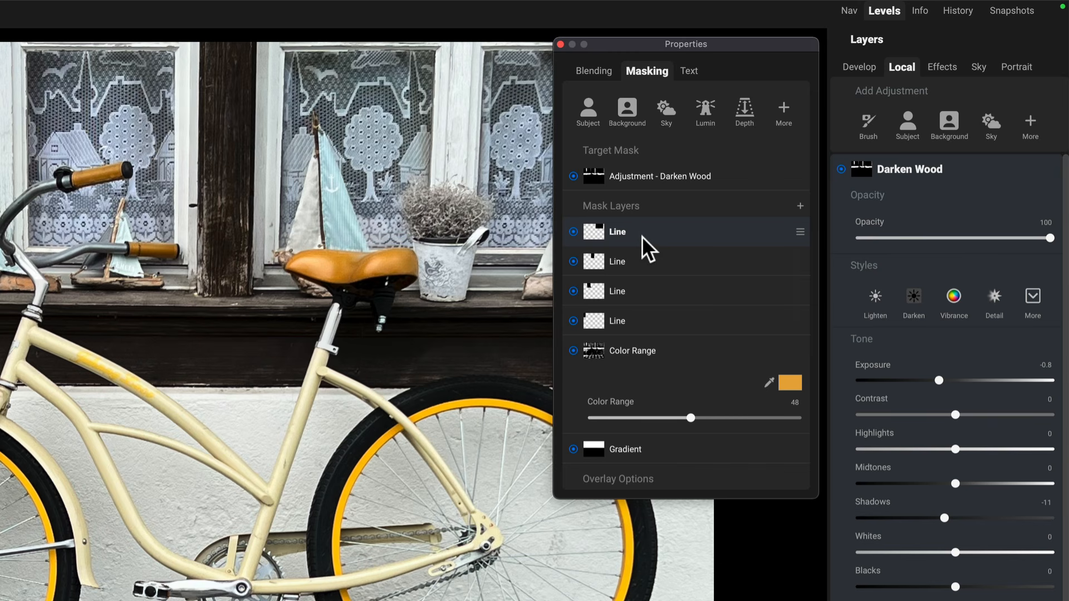
left_click(635, 205)
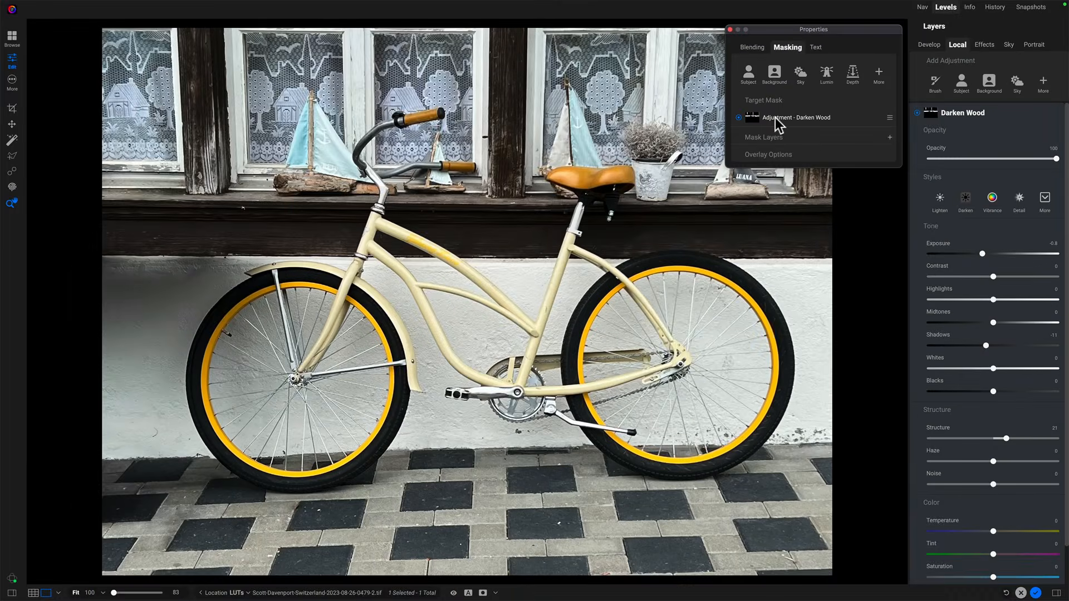
key("o")
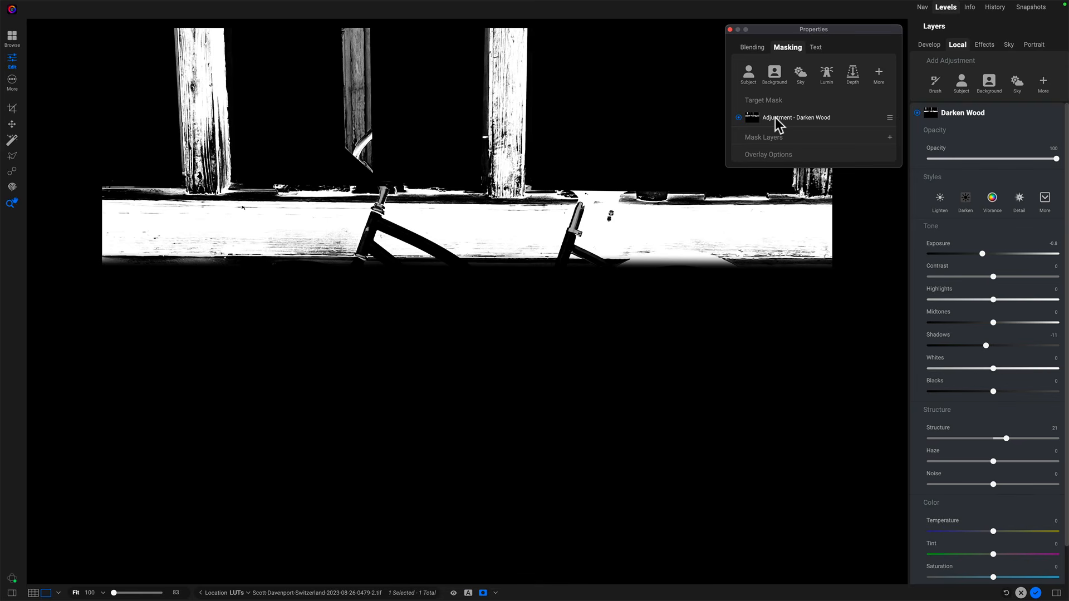
key("o")
left_click(773, 137)
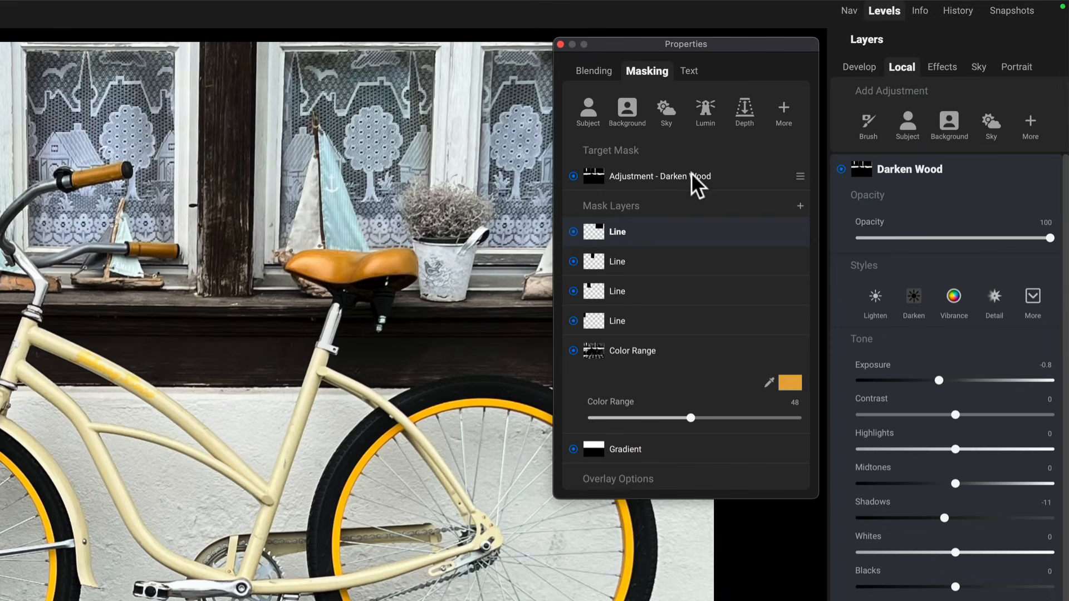
Copy the Darken Wood adjustment's complete mask and add a Photo Filter effect.
left_click(797, 173)
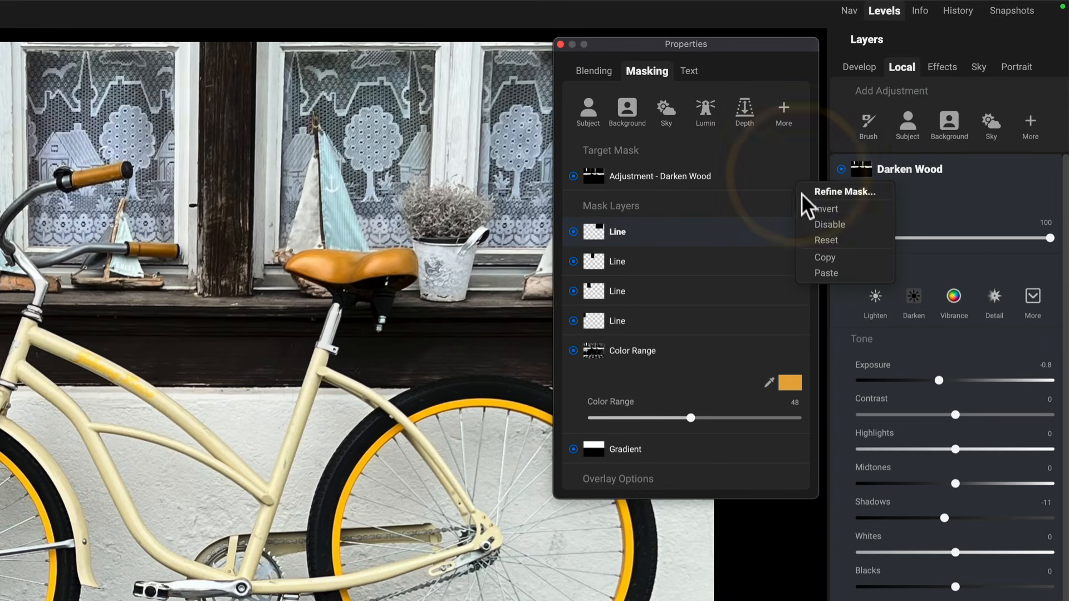
left_click(818, 258)
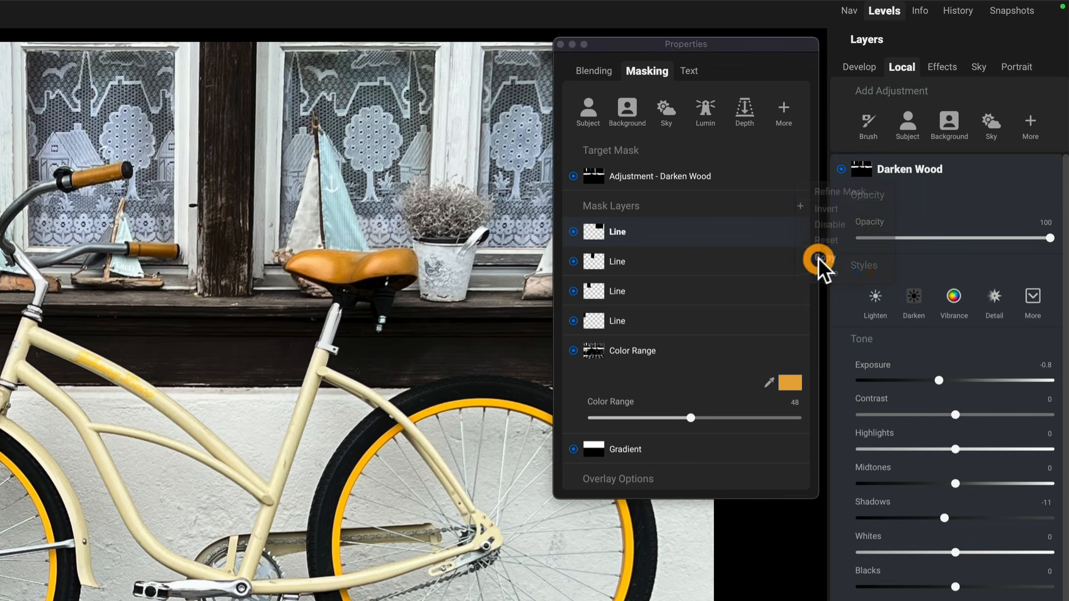
left_click(947, 63)
left_click(950, 122)
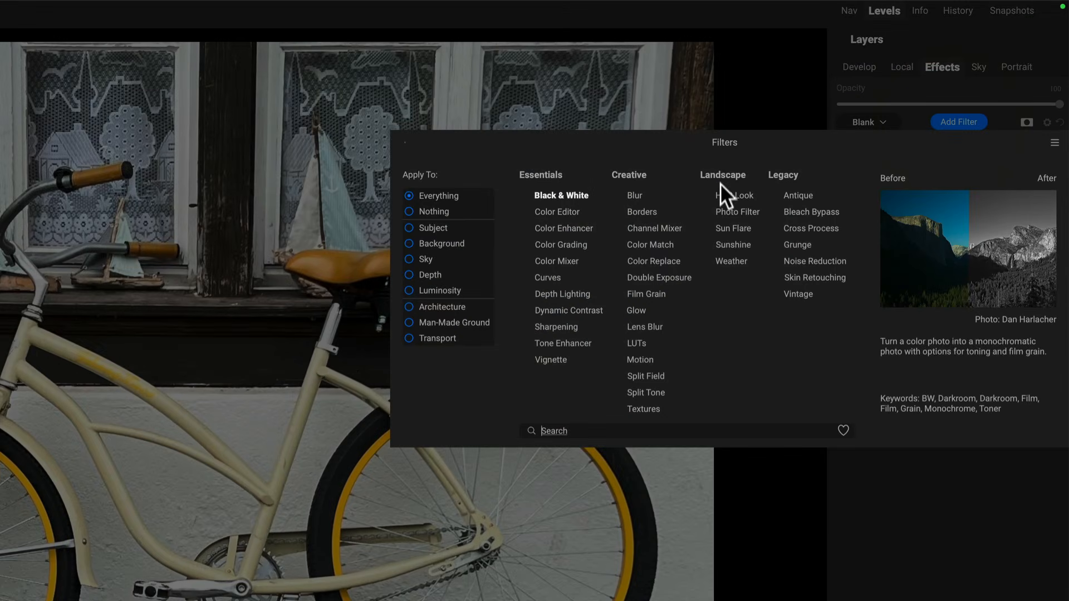
left_click(726, 206)
Apply the Tobacco style to the Photo Filter and paste the copied mask onto it.
left_click(1037, 128)
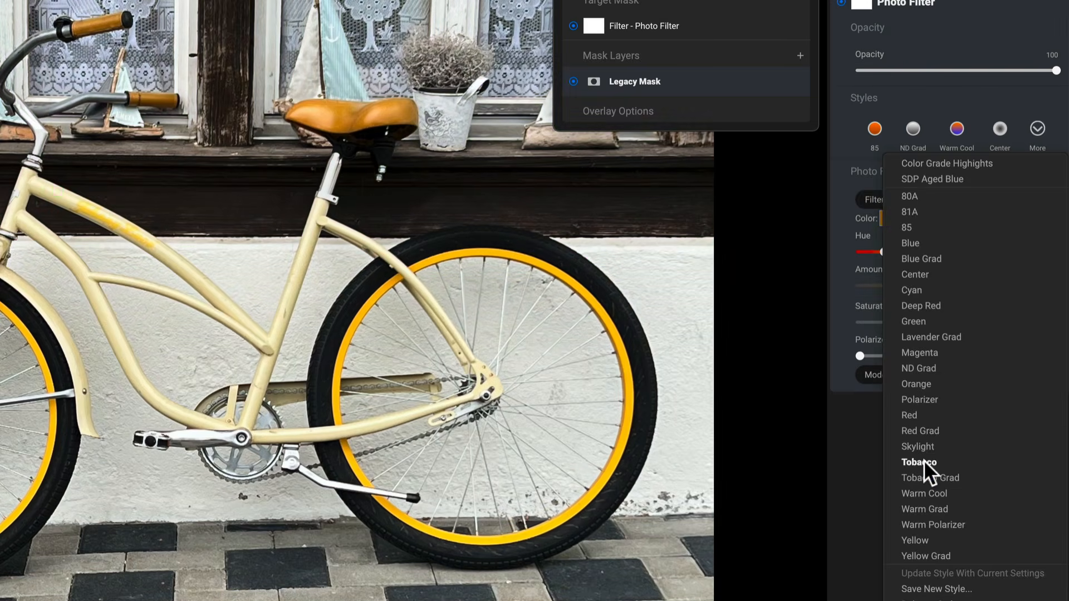
left_click(924, 460)
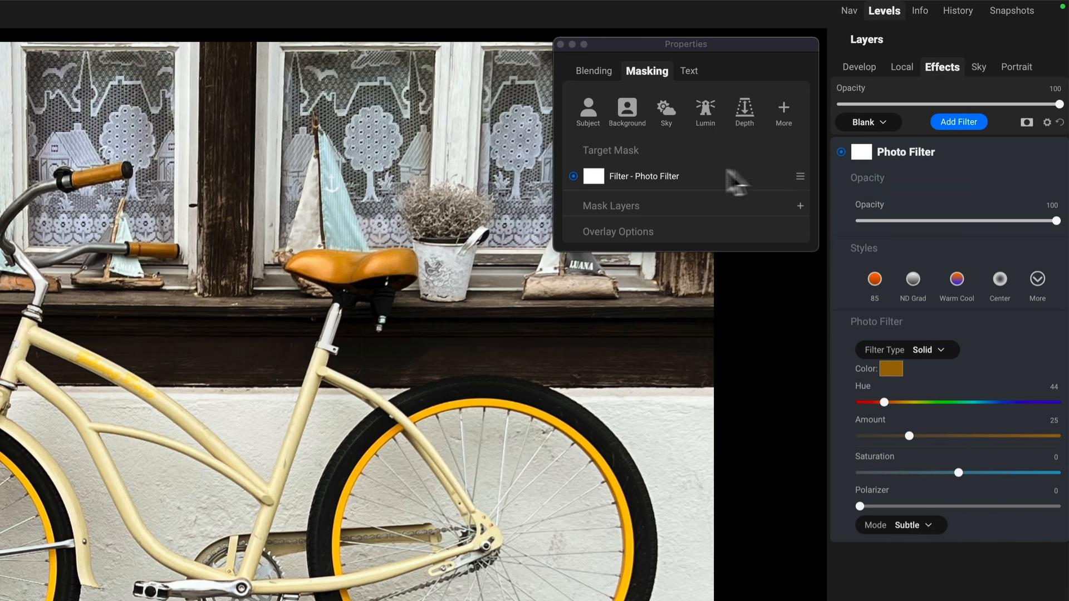
left_click(799, 176)
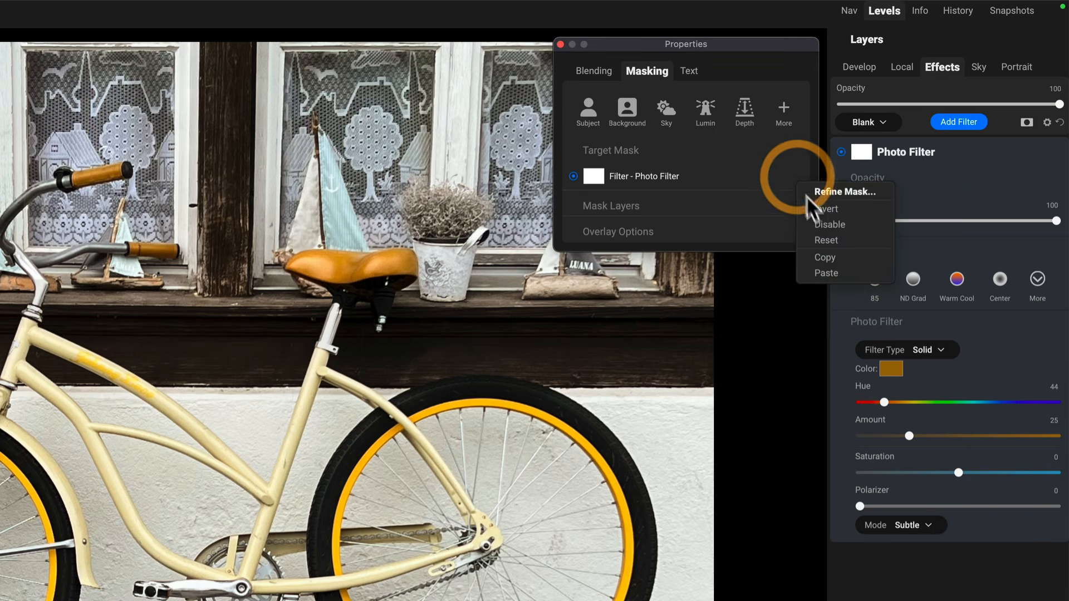
left_click(816, 273)
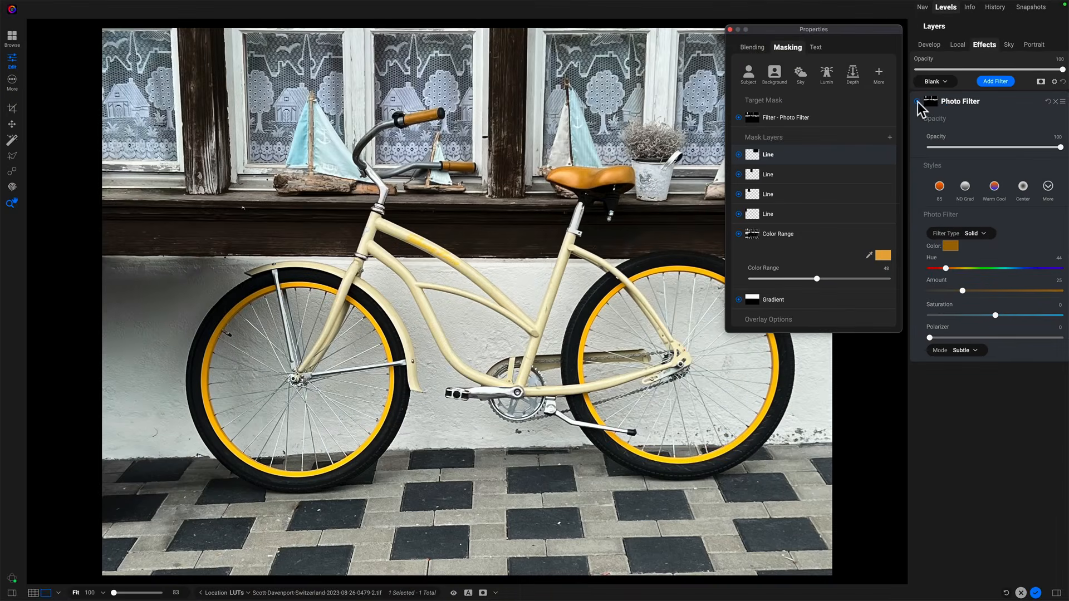
Check the Photo Filter's effect on the wood by switching it off and on, and set its Amount to 60.
left_click(918, 102)
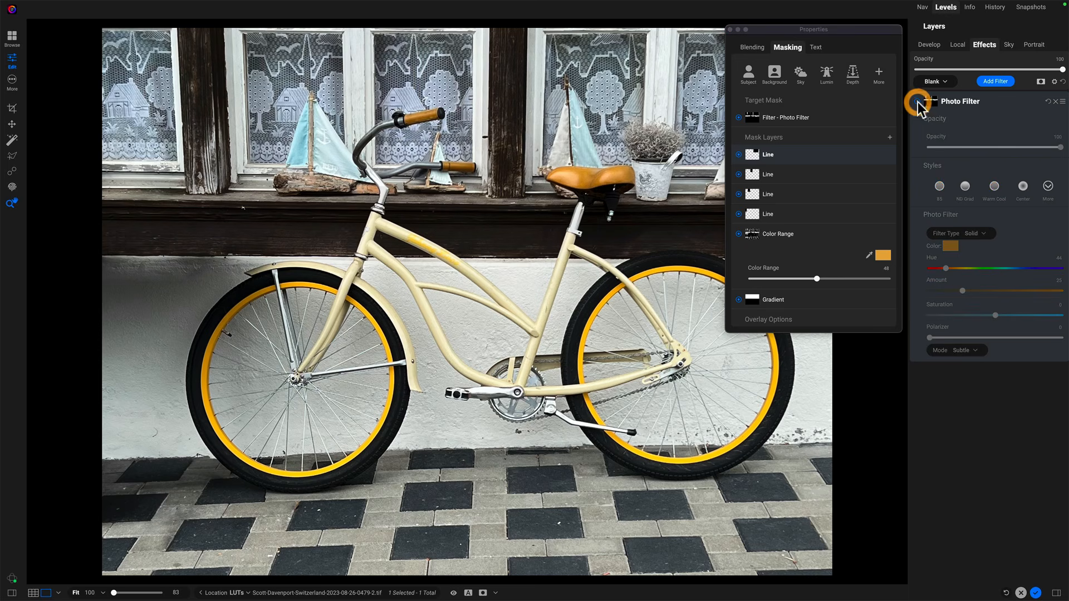
left_click(917, 102)
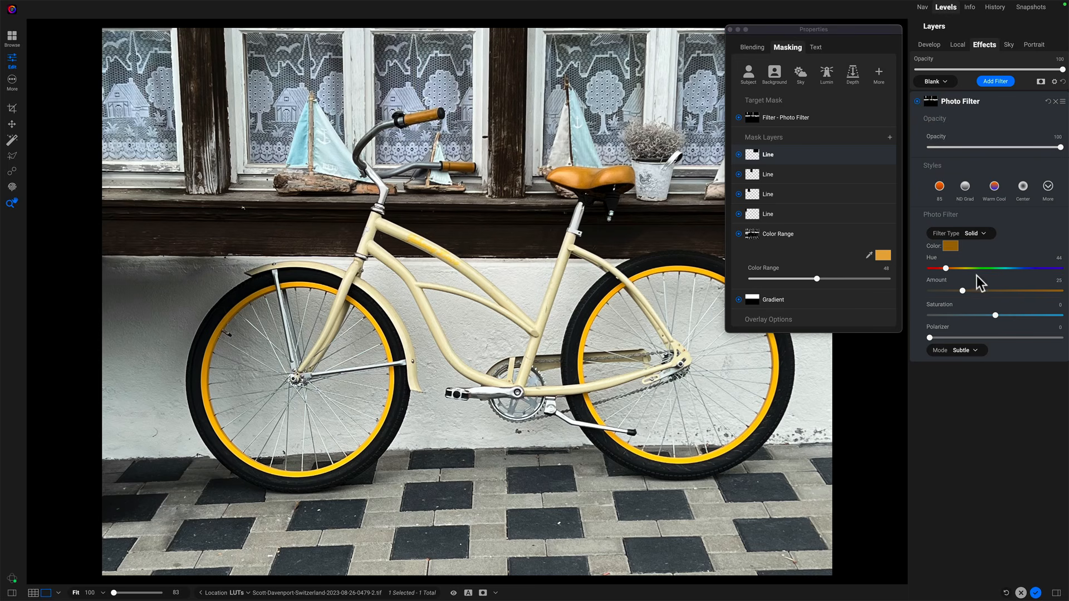
left_click_drag(989, 292, 1008, 290)
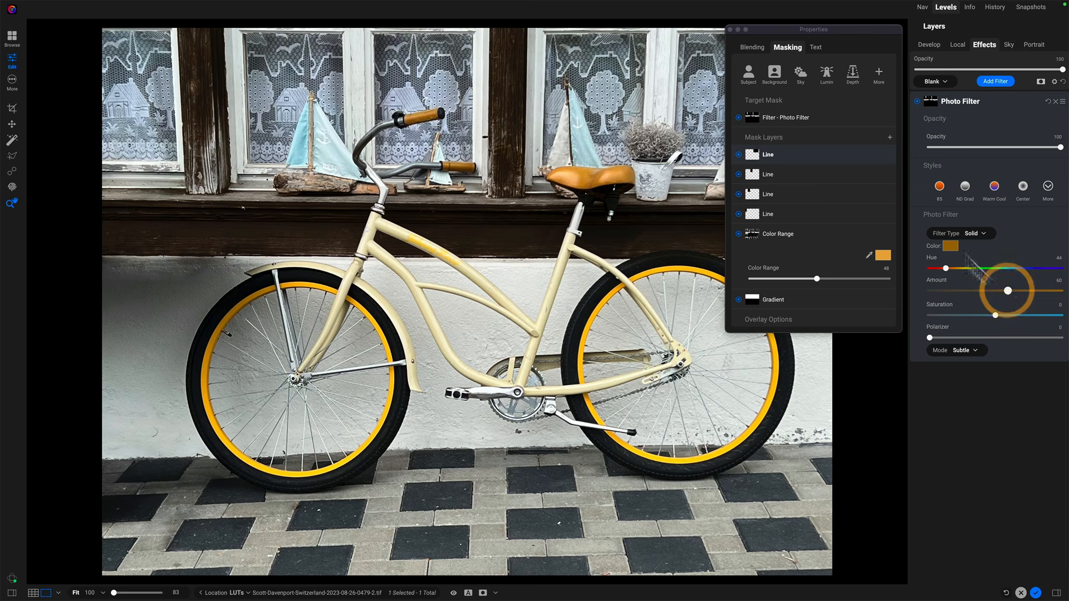
Compare the photo with the Photo Filter off and on, and look through the mask layer types that can be added to it.
left_click(917, 102)
left_click(917, 103)
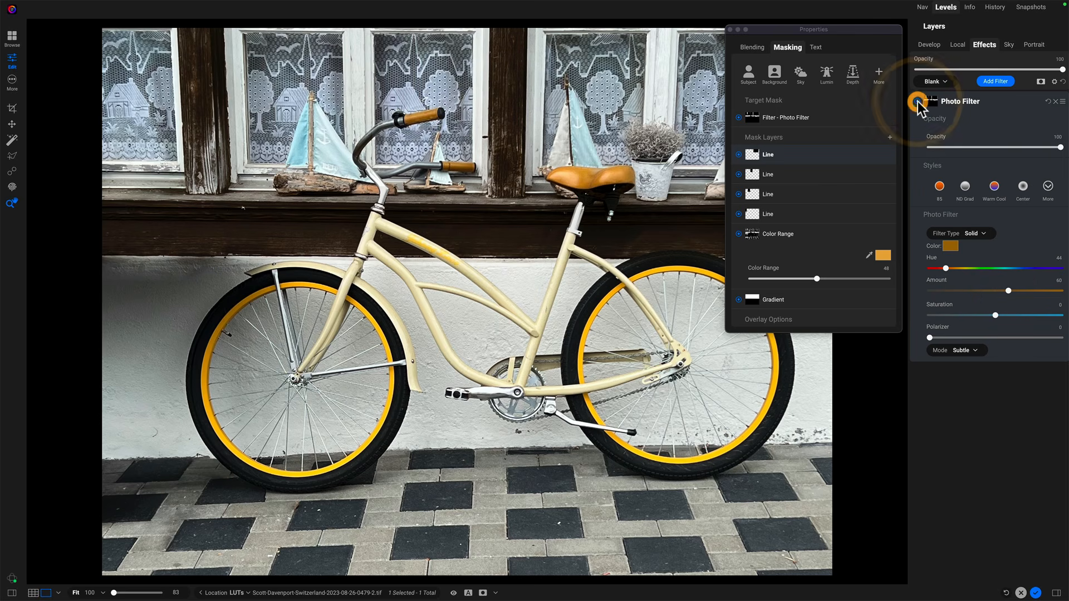
left_click(917, 102)
left_click(917, 103)
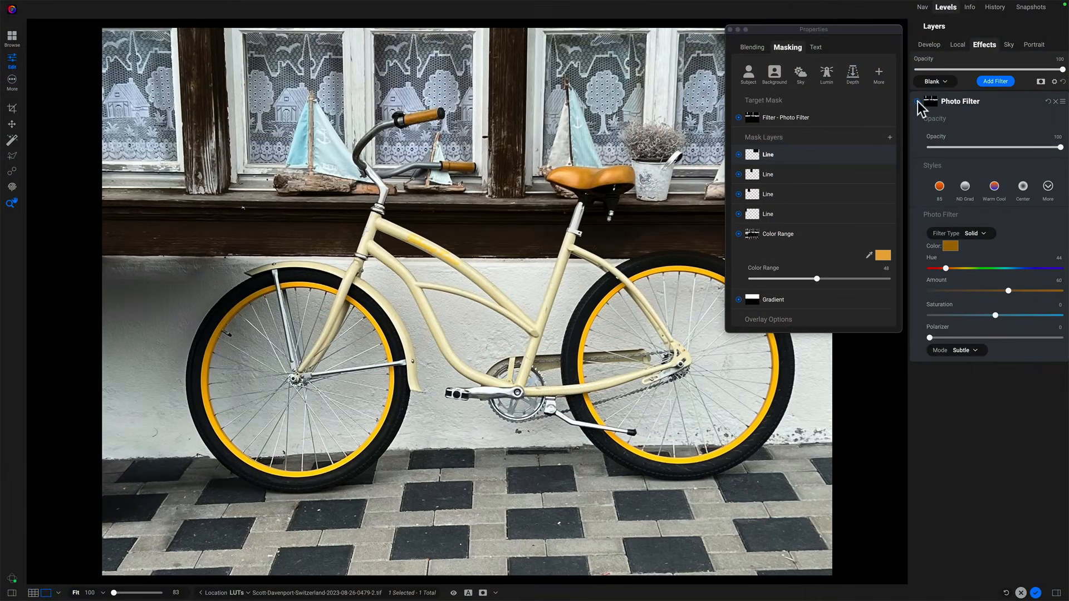
left_click(916, 101)
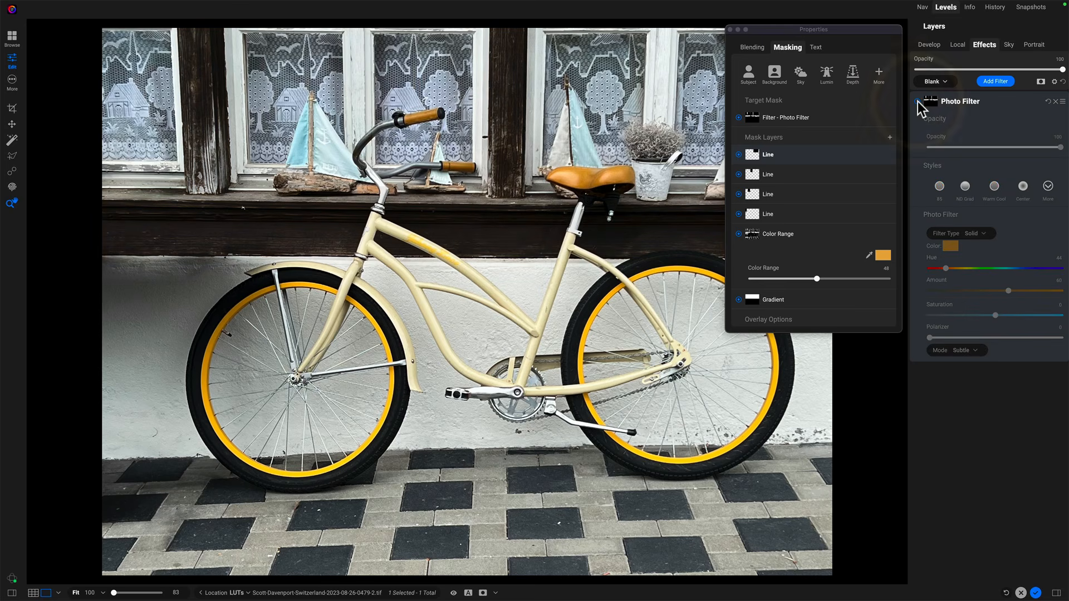
left_click(917, 102)
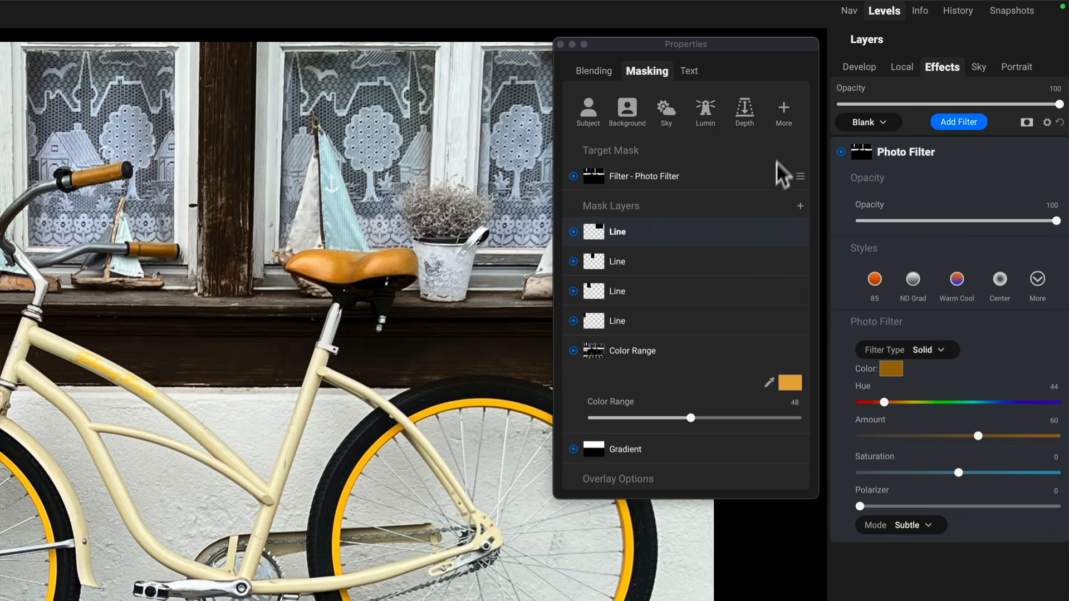
left_click(877, 71)
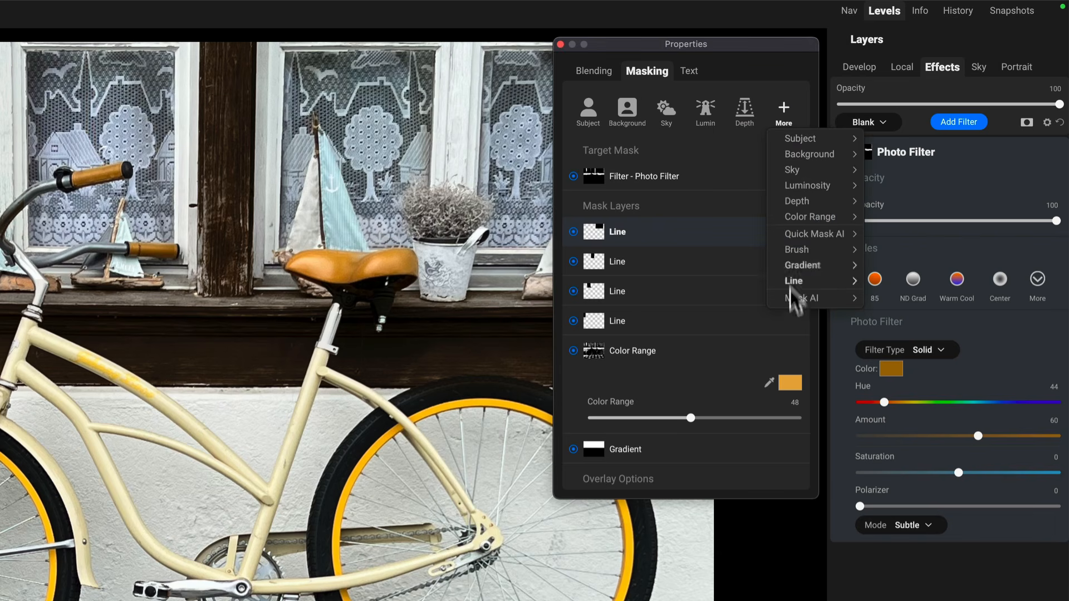
left_click(759, 69)
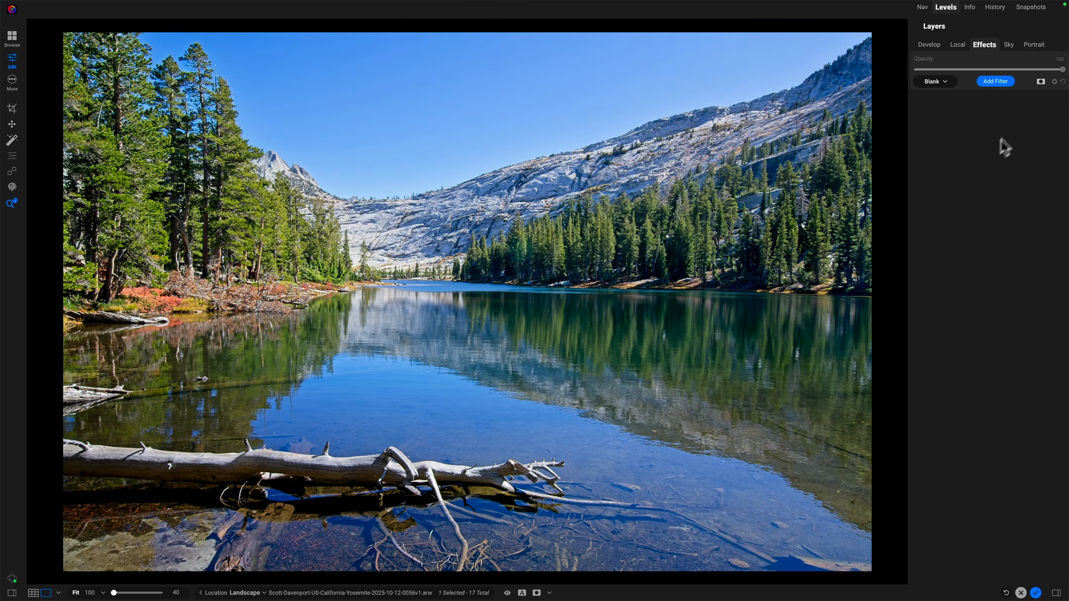
left_click(992, 82)
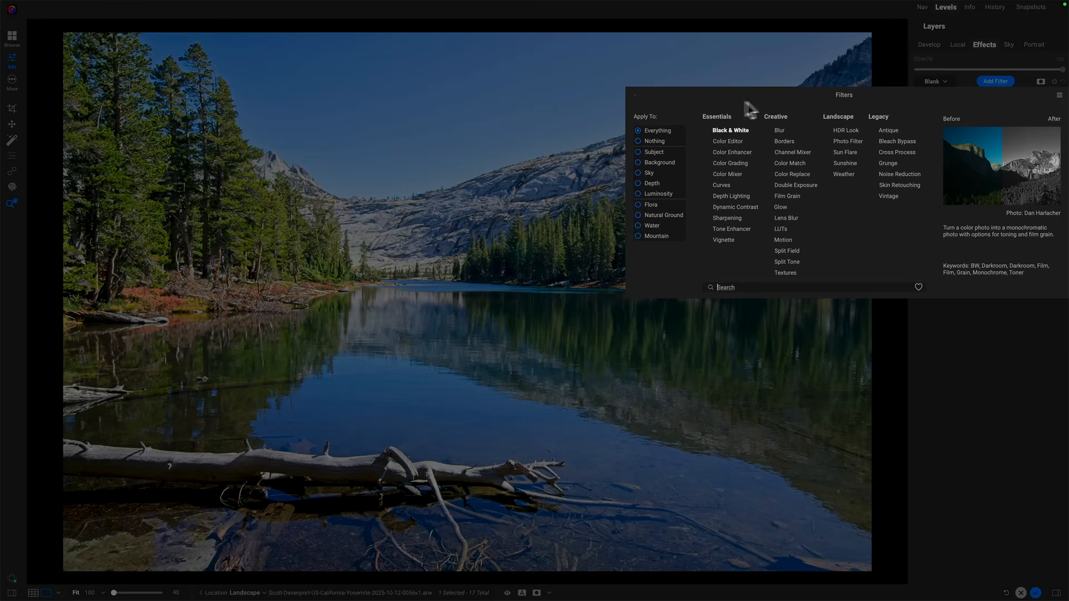
left_click(729, 207)
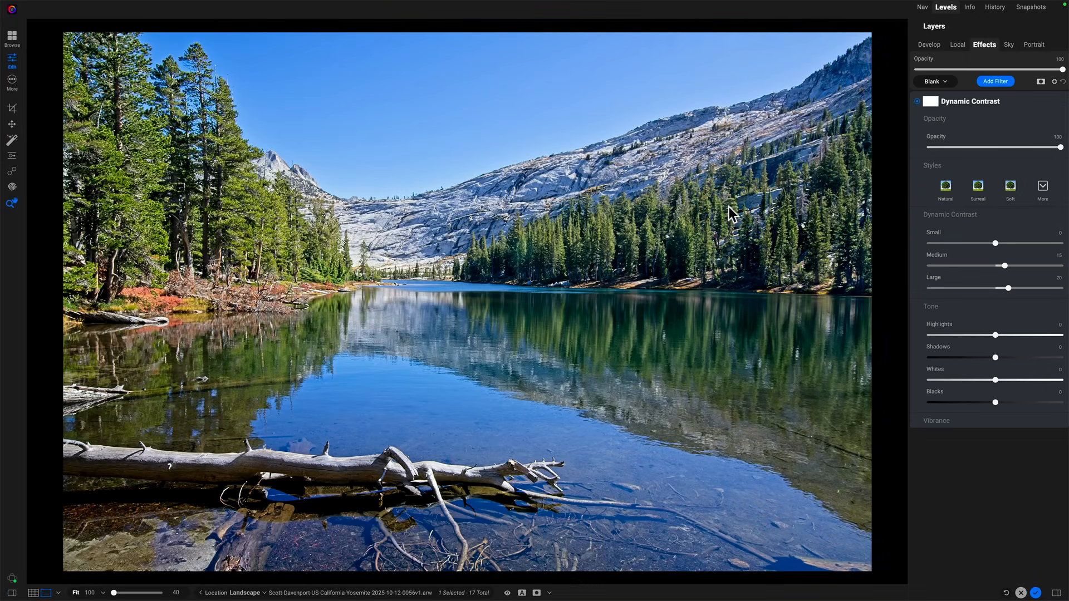
left_click(1054, 102)
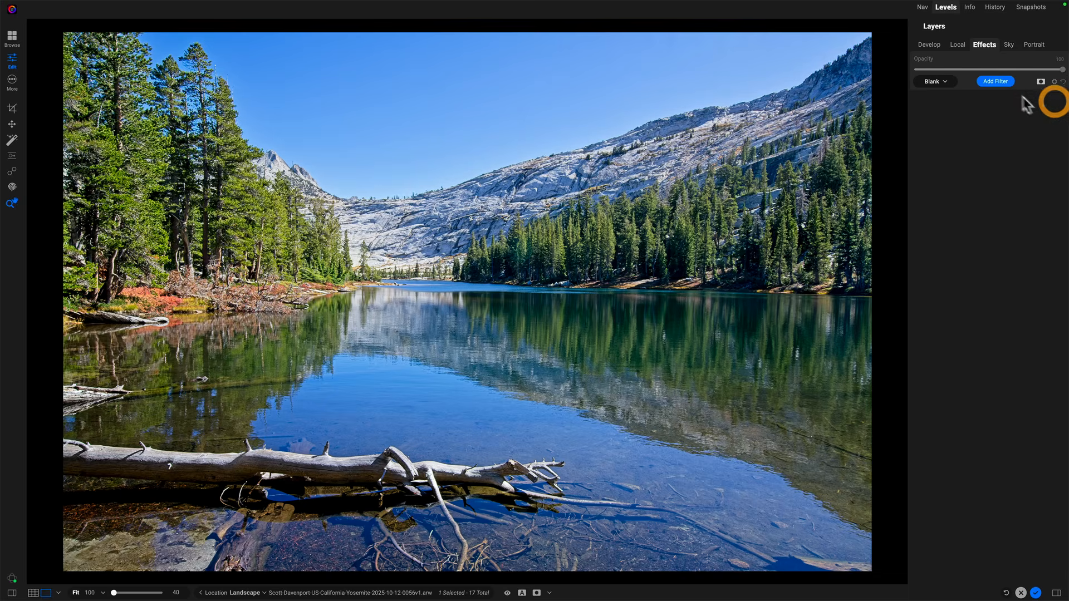
Add a Dynamic Contrast filter applied only to the Flora and Mountain regions of the lake photo.
left_click(995, 81)
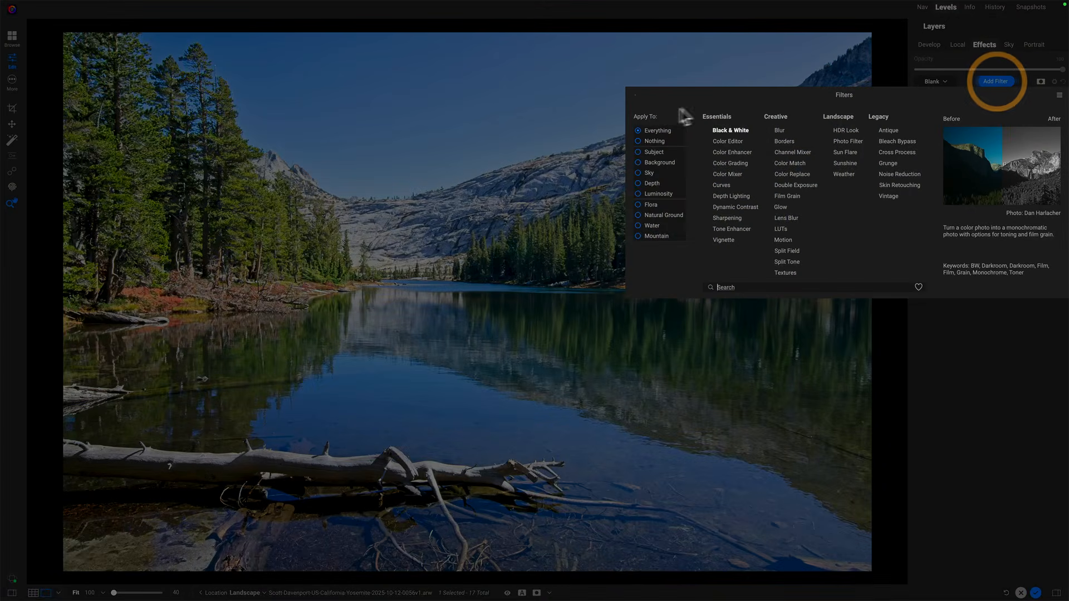
left_click(640, 205)
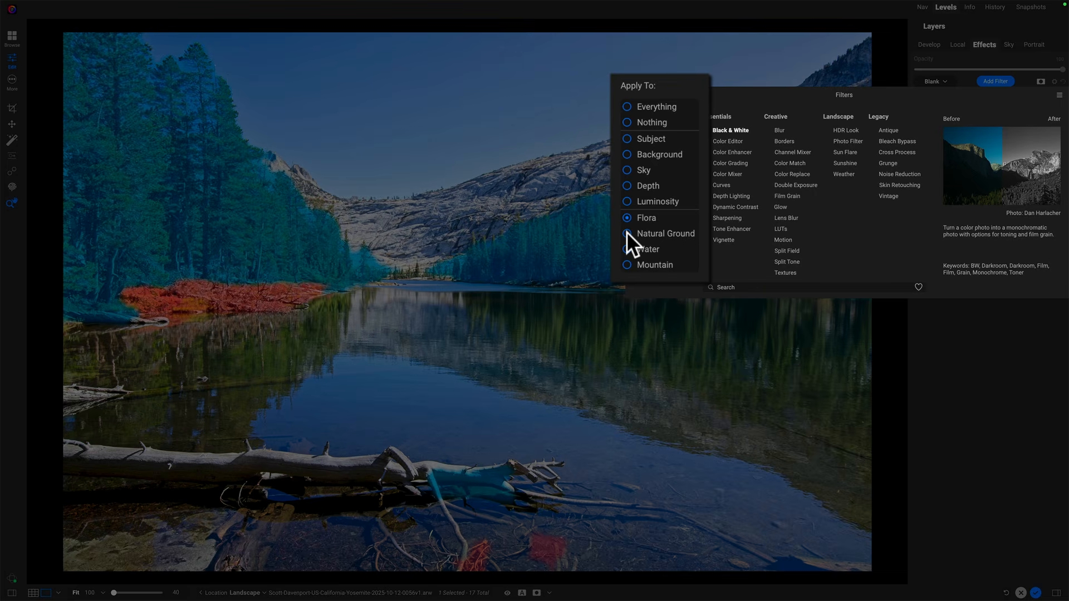
left_click(625, 261)
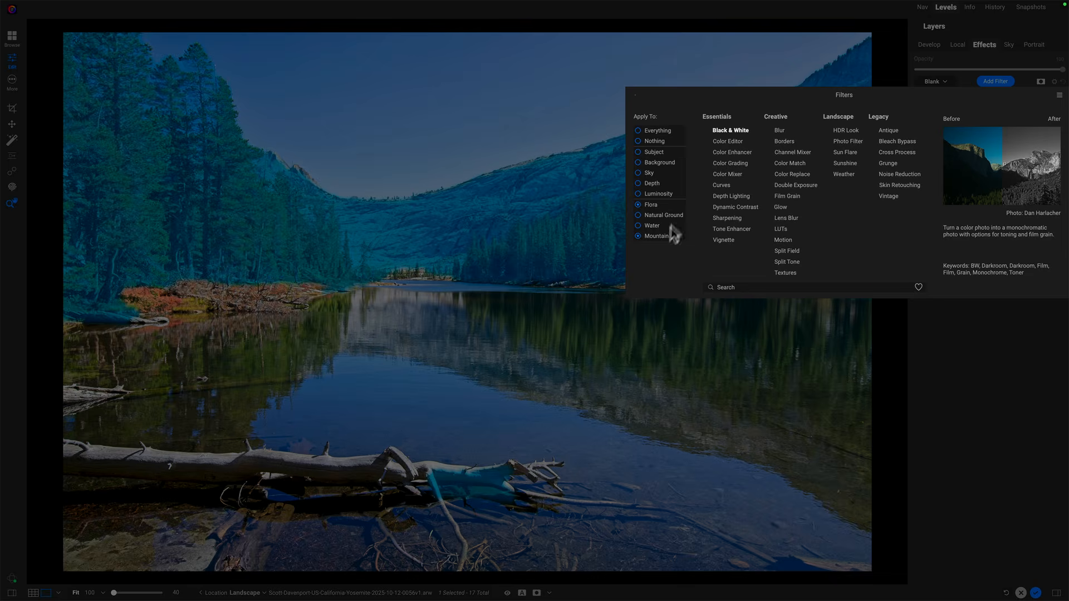
left_click(724, 206)
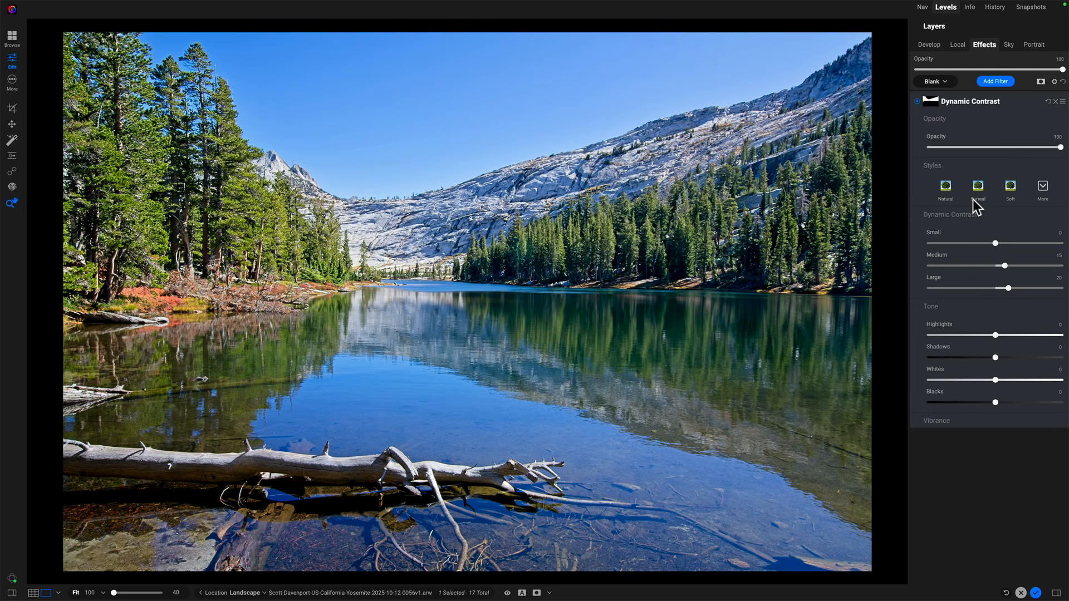
Open the Dynamic Contrast filter's mask and examine its coverage along the trees and mountain.
left_click(929, 104)
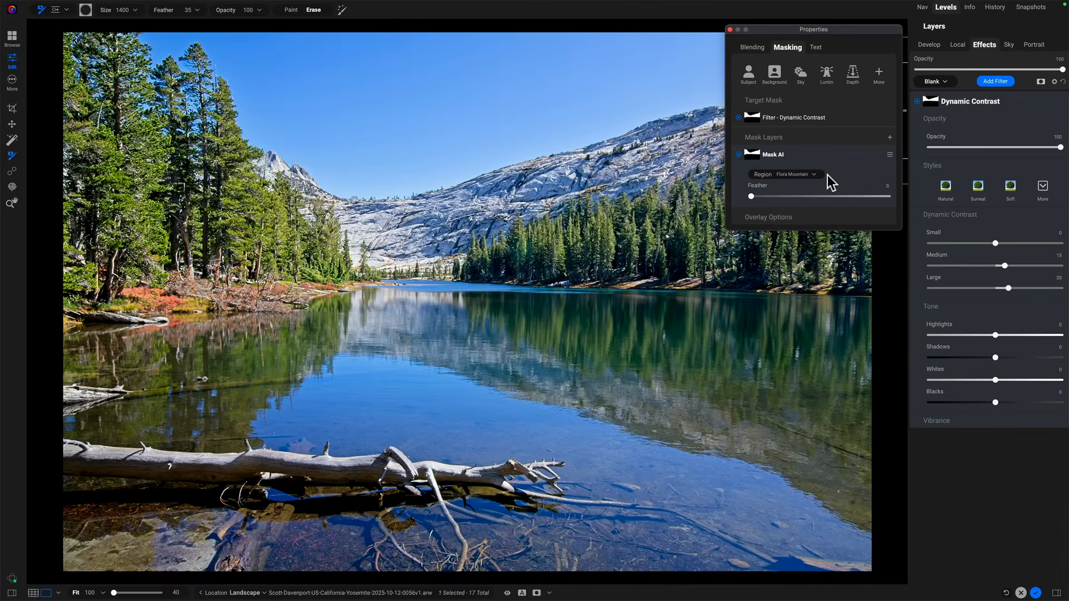
key("o")
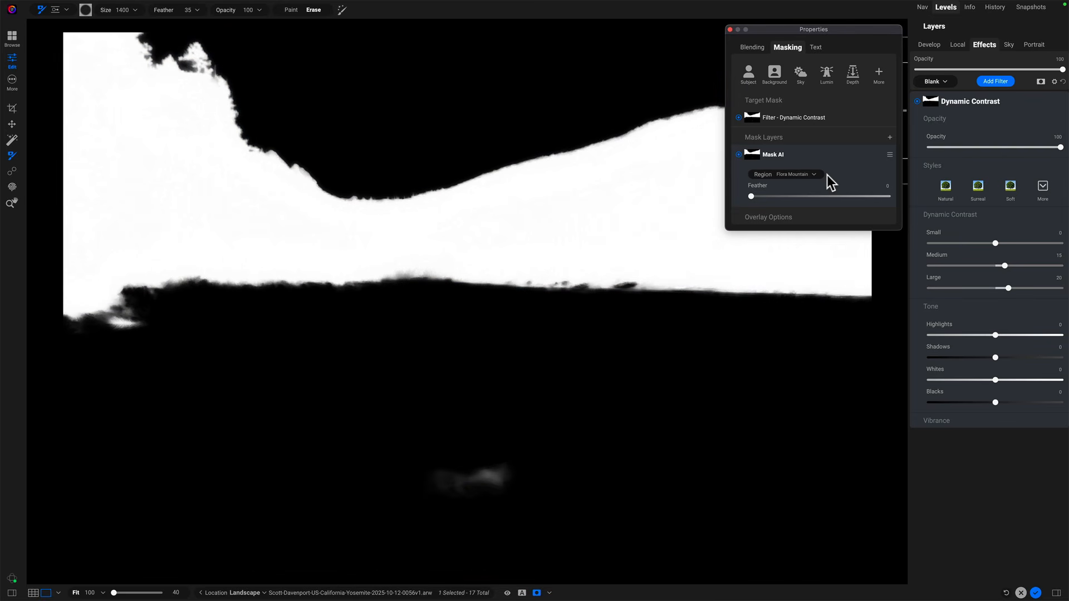
key("o")
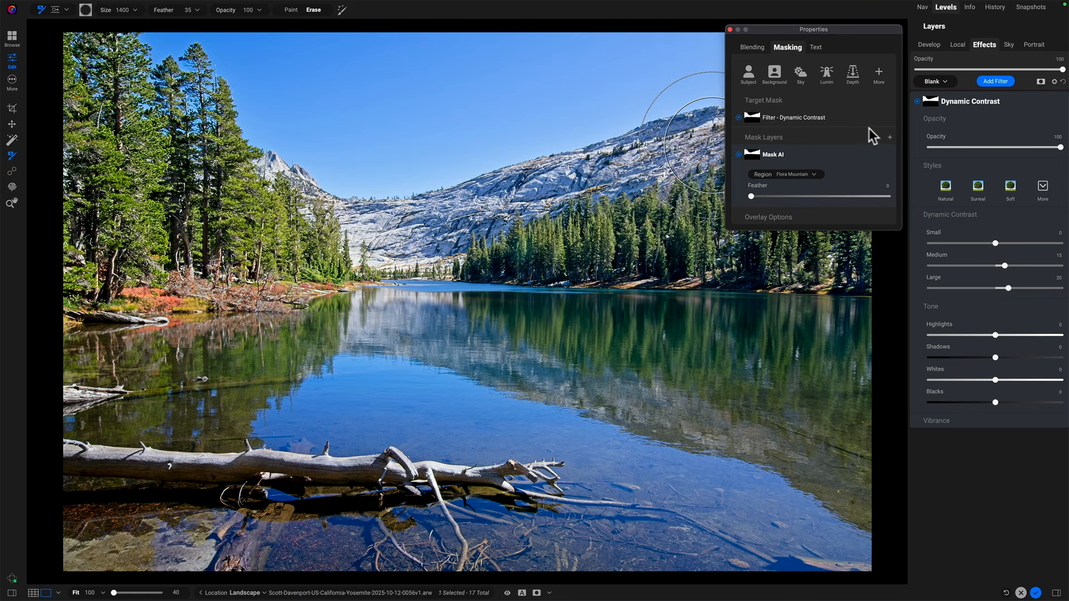
Add a Brush layer to the Dynamic Contrast mask, set the brush size to 800 and enable Perfect Brush.
left_click(889, 137)
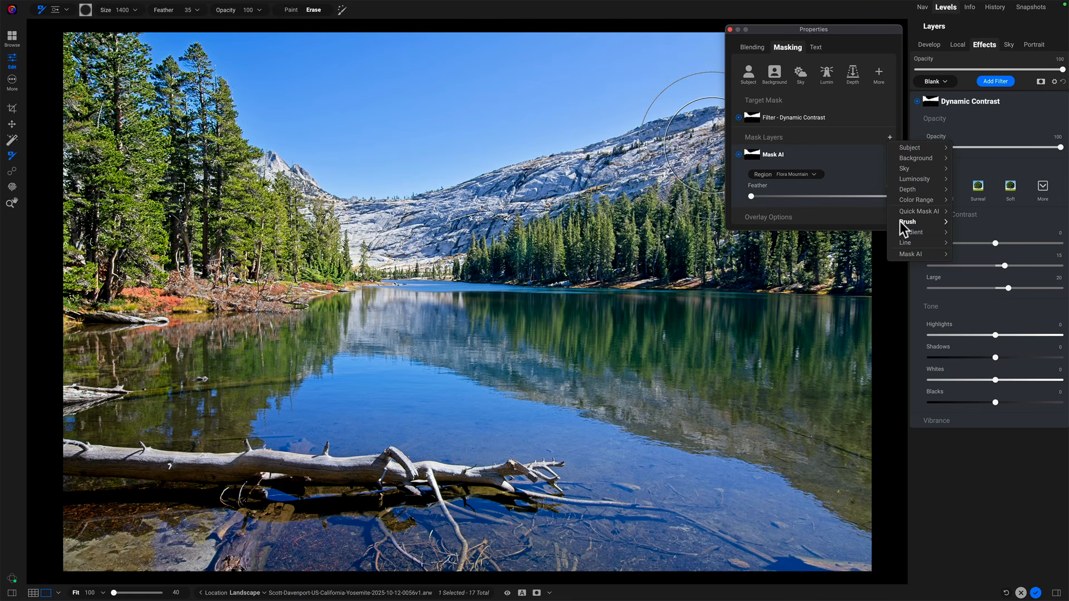
mouse_move(904, 222)
left_click(961, 221)
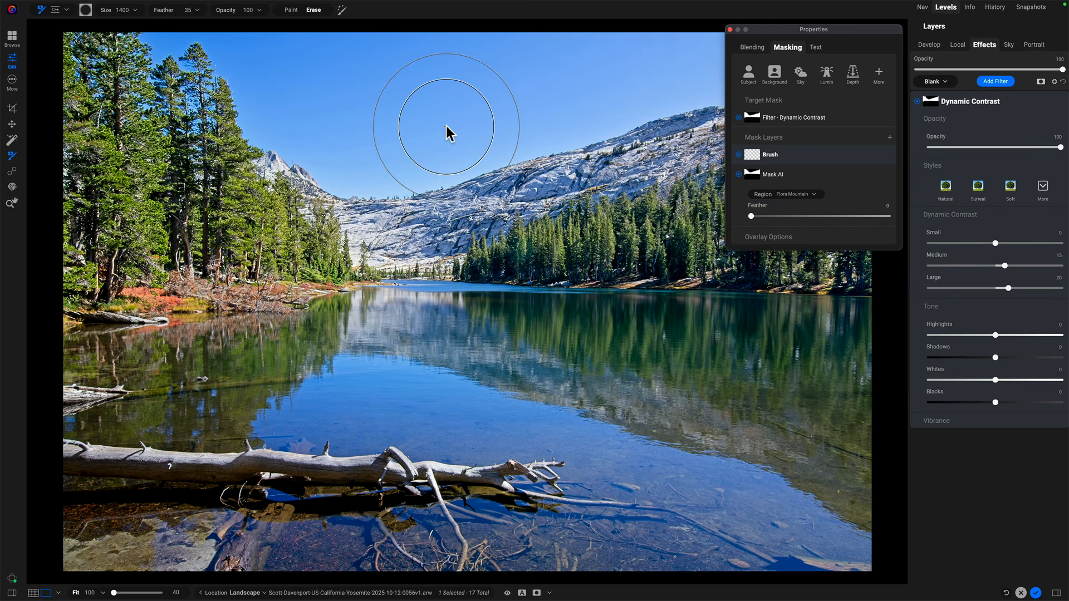
key("bracketleft")
key("bracketleft")
key("bracketleft")
key("bracketleft")
key("bracketleft")
key("bracketleft")
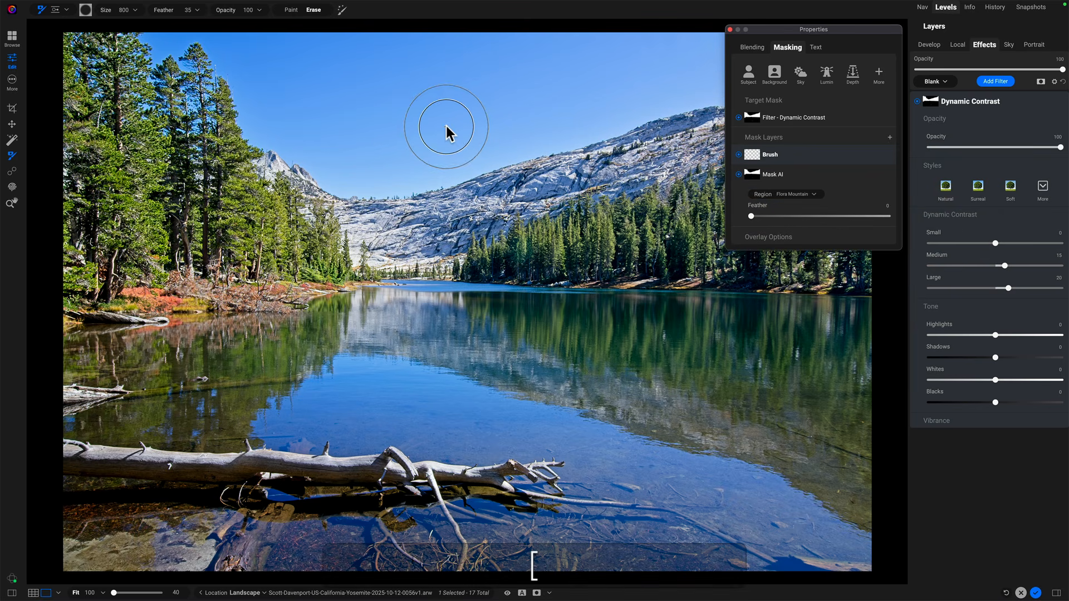
left_click(342, 10)
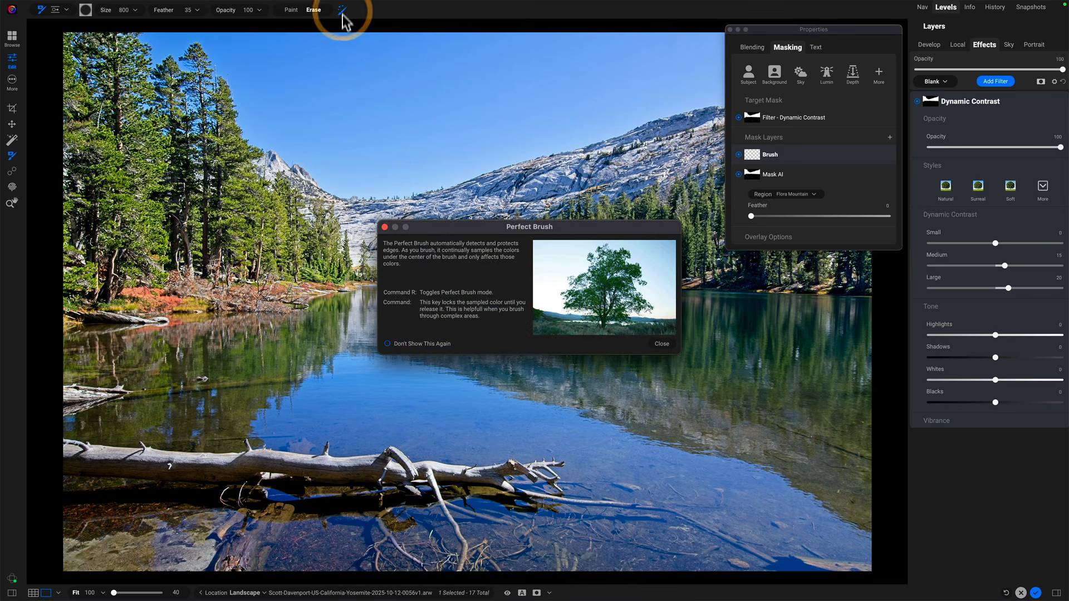
left_click(661, 344)
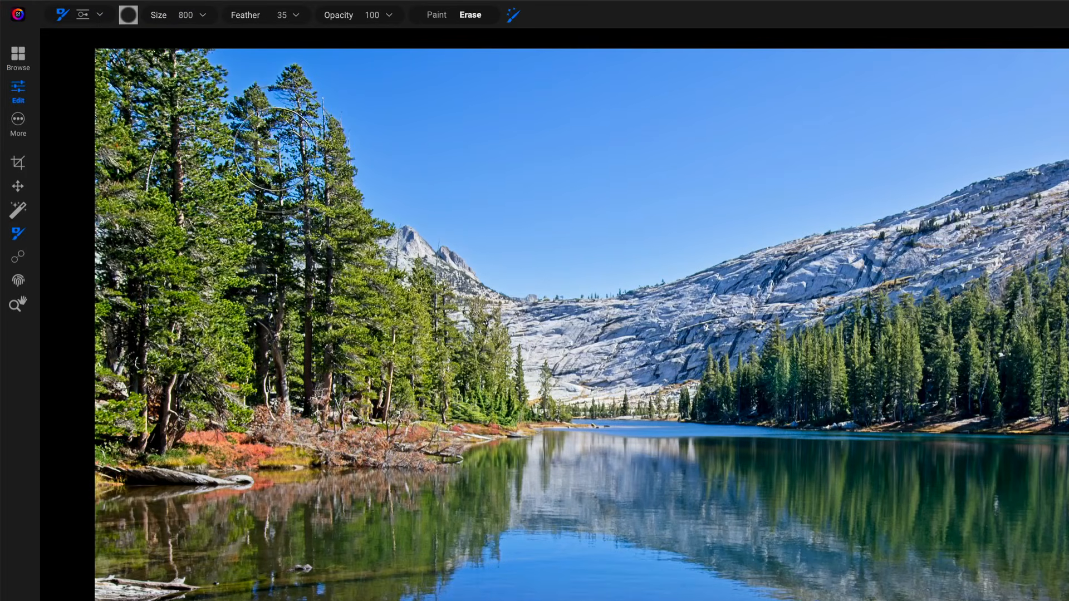
Reduce the brush size to 700 and erase the sky gaps between the tall trees on the near shore from the mask.
key("bracketleft")
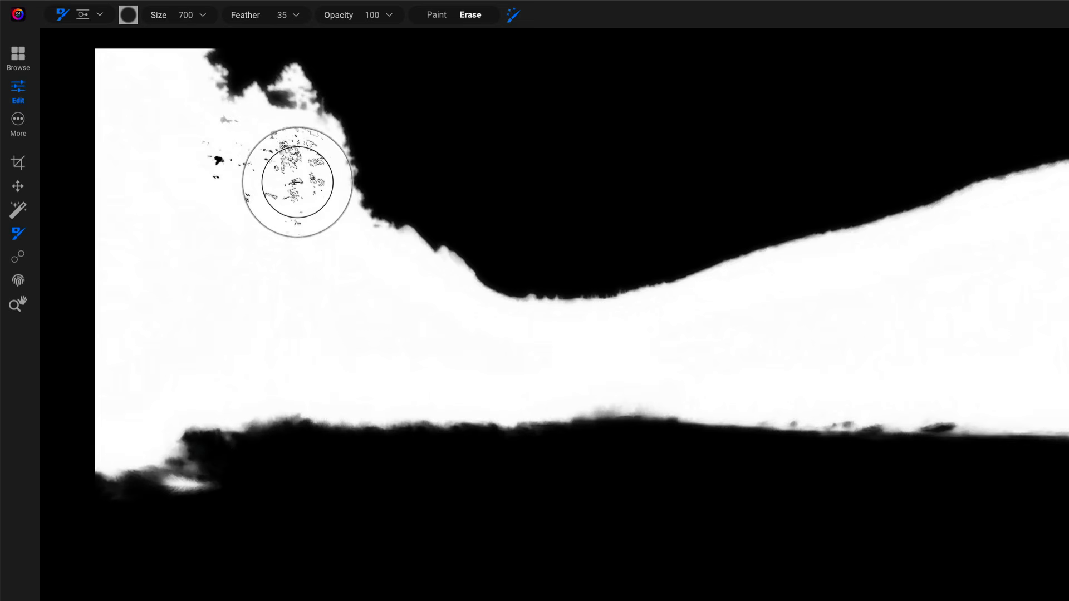
left_click(298, 182)
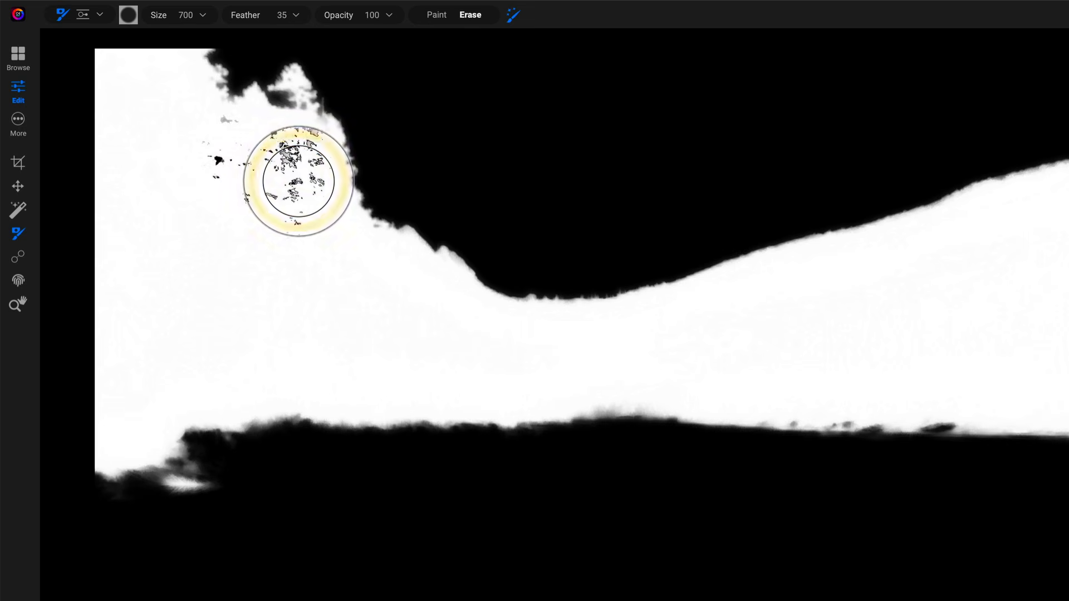
mouse_move(299, 181)
left_mouse_down()
mouse_move(273, 143)
mouse_move(294, 131)
mouse_move(289, 113)
mouse_move(289, 141)
mouse_move(367, 124)
mouse_move(315, 123)
left_mouse_up()
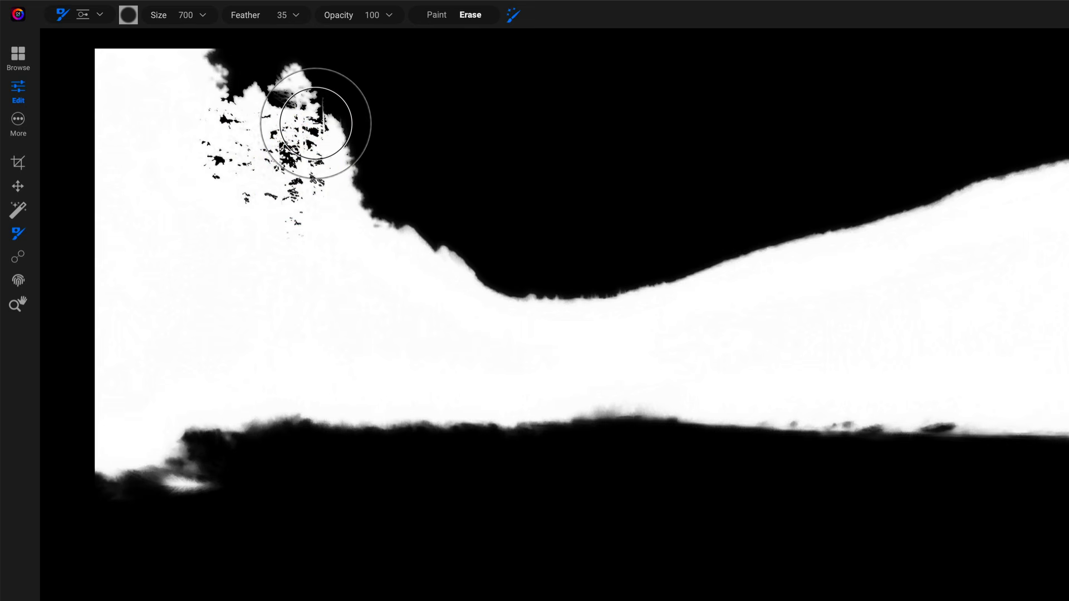
key("o")
key("o")
key("o")
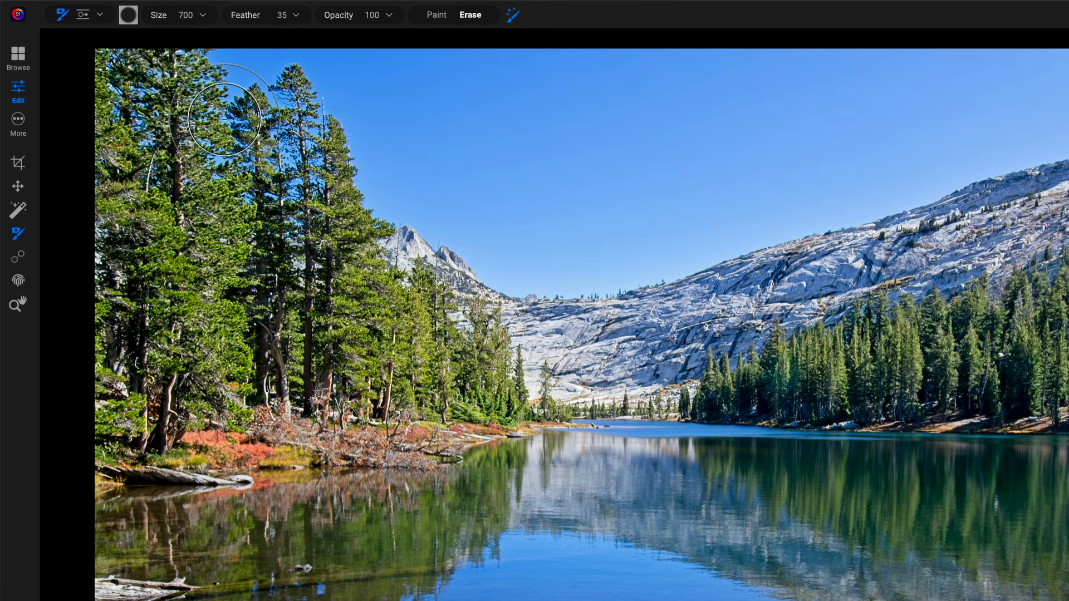
mouse_move(224, 119)
left_mouse_down()
mouse_move(260, 108)
mouse_move(212, 128)
left_mouse_up()
left_click_drag(278, 100, 288, 155)
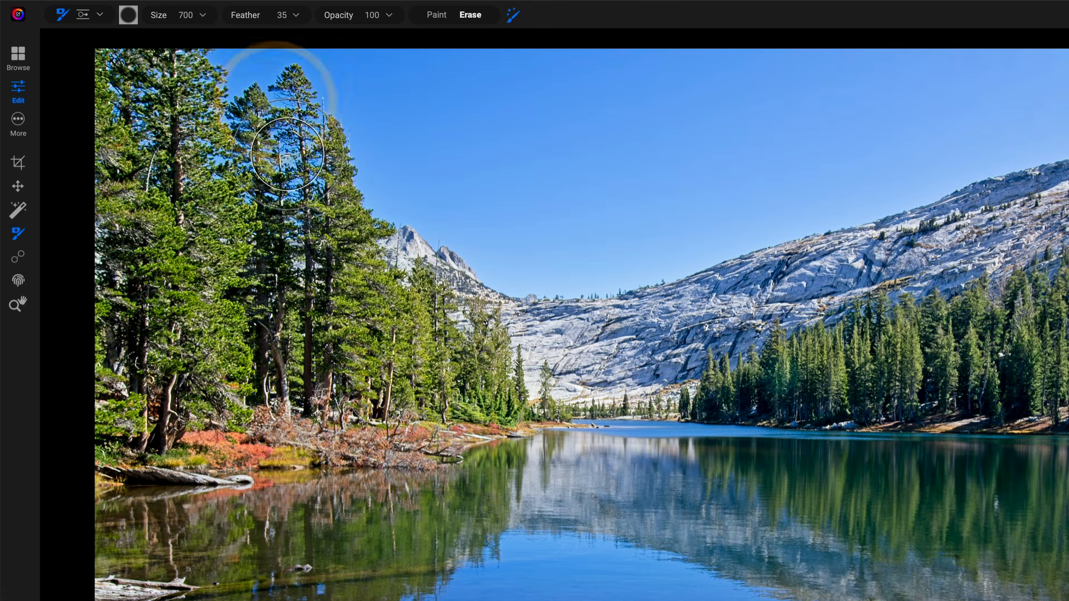
left_click(291, 160)
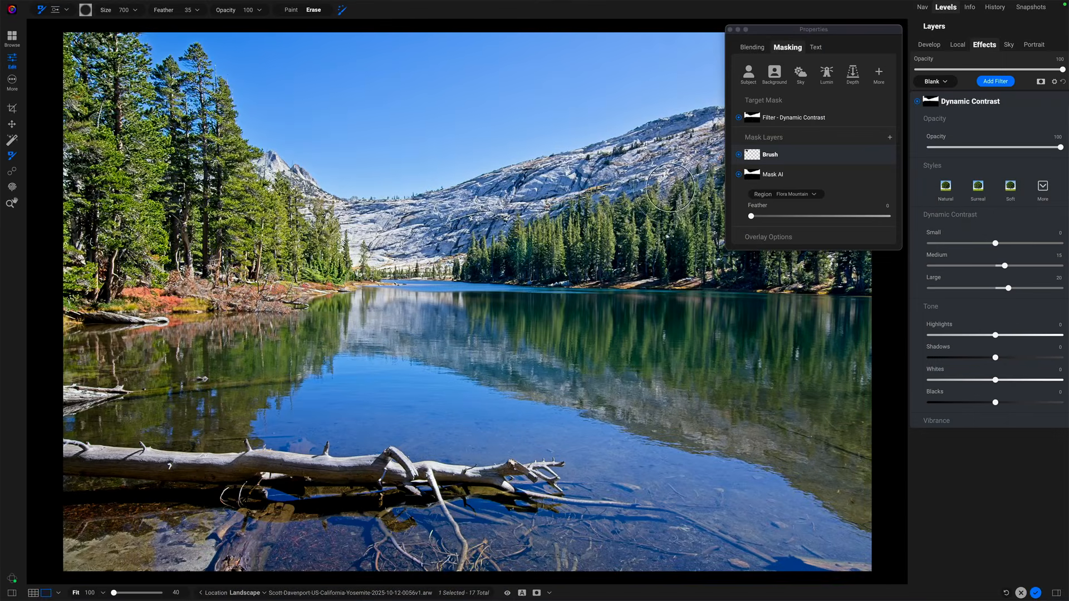
Try the Surreal style, then apply Natural to Dynamic Contrast with Small 11, Medium 22 and Large 38.
left_click(978, 189)
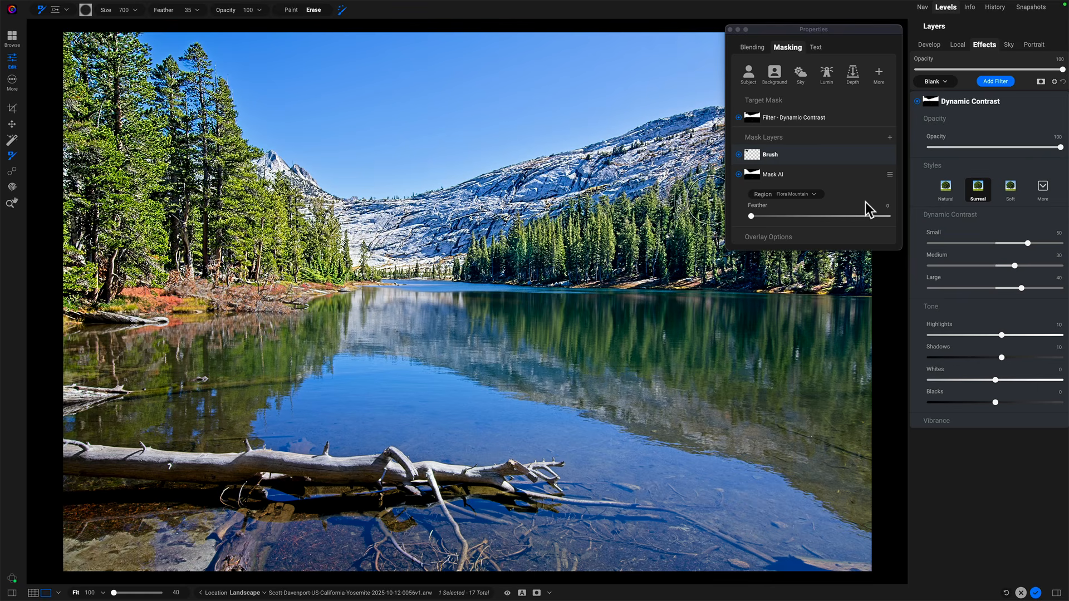
left_click(945, 192)
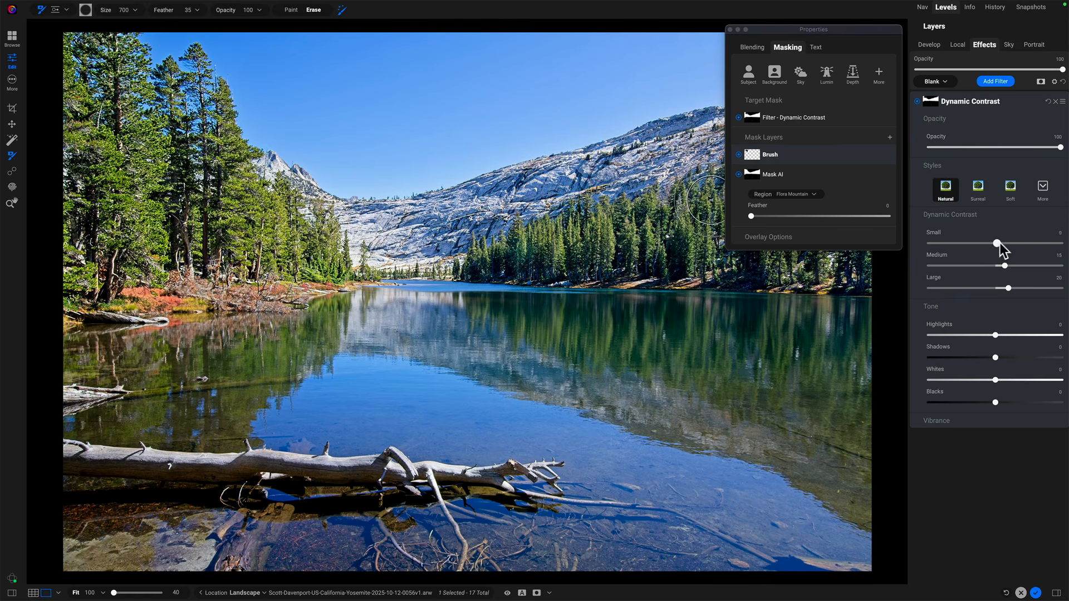
left_click(1007, 266)
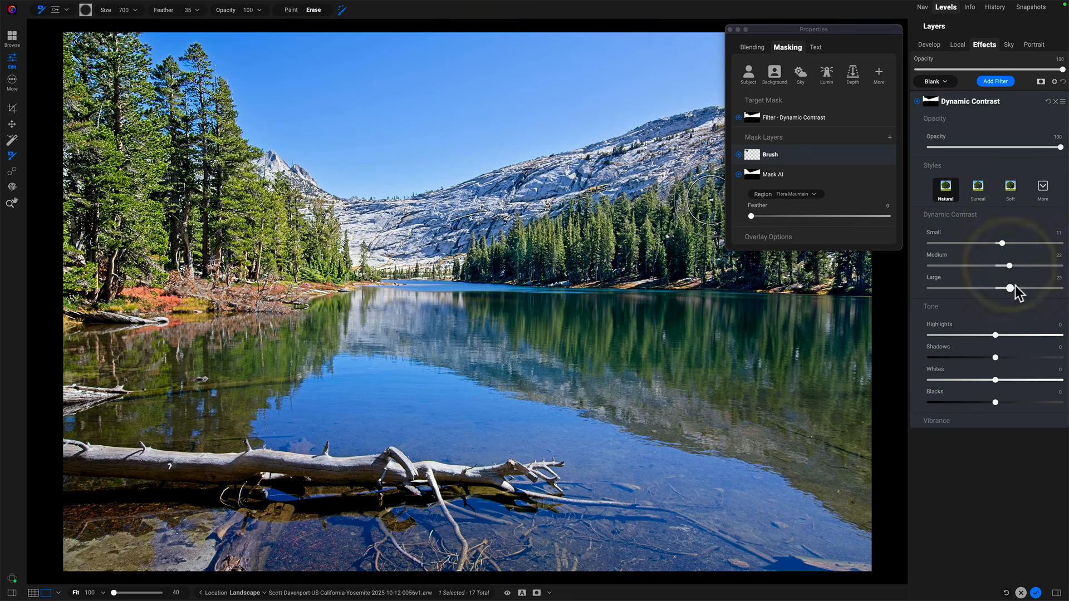
left_click(1018, 288)
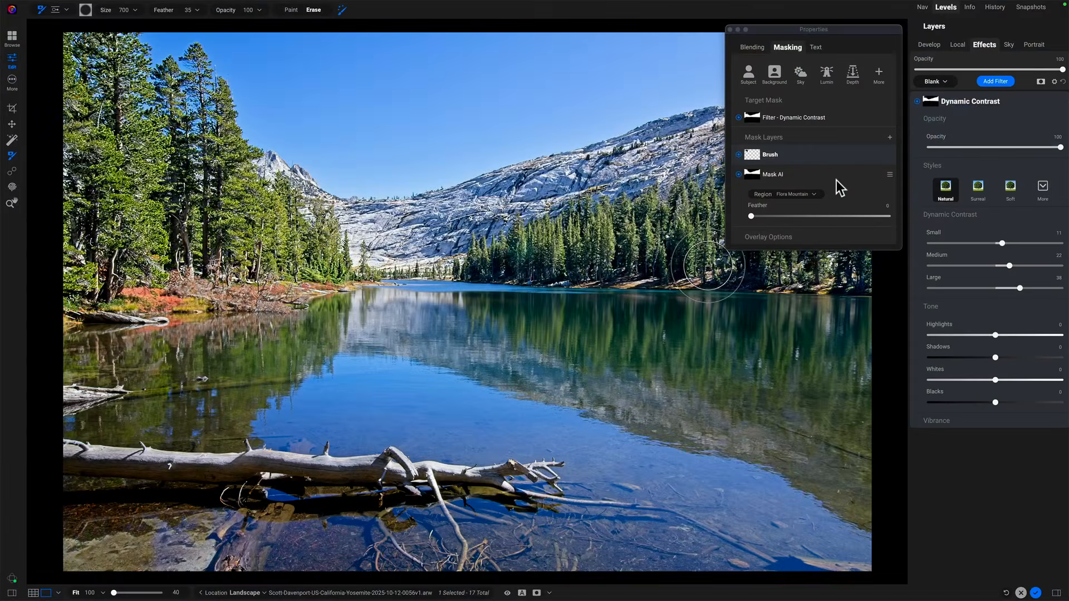
Add the fallen log and its branches to the Dynamic Contrast mask with an additive Quick Mask AI layer.
left_click(890, 137)
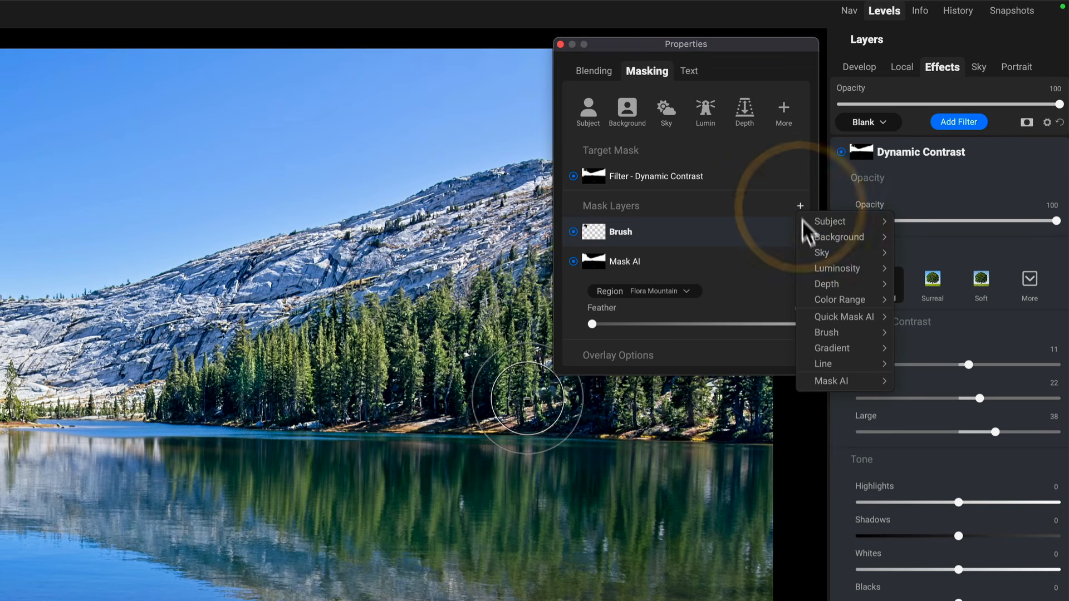
mouse_move(816, 315)
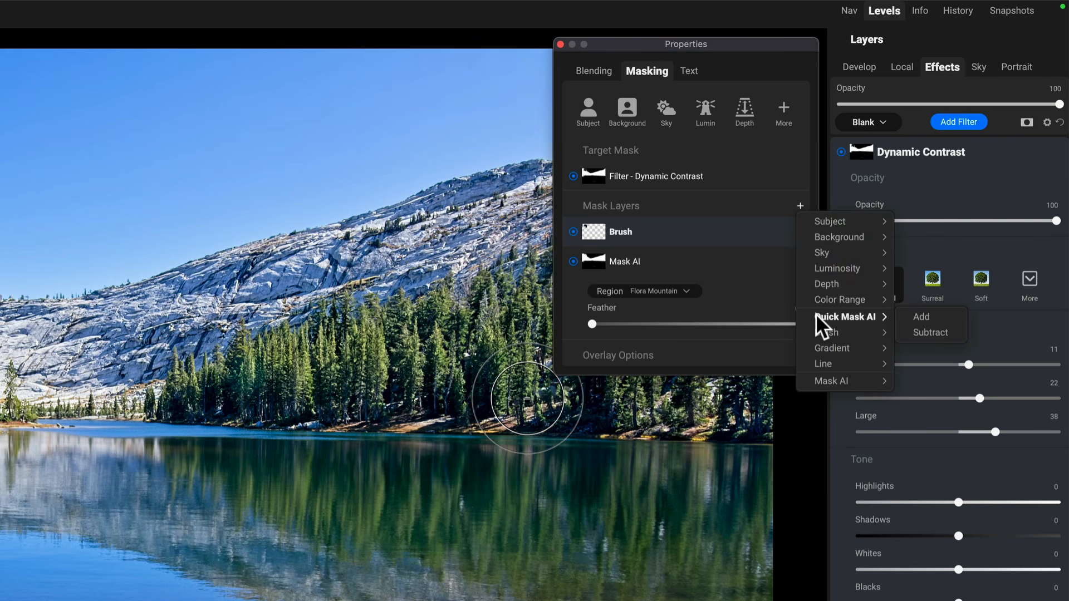
left_click(911, 313)
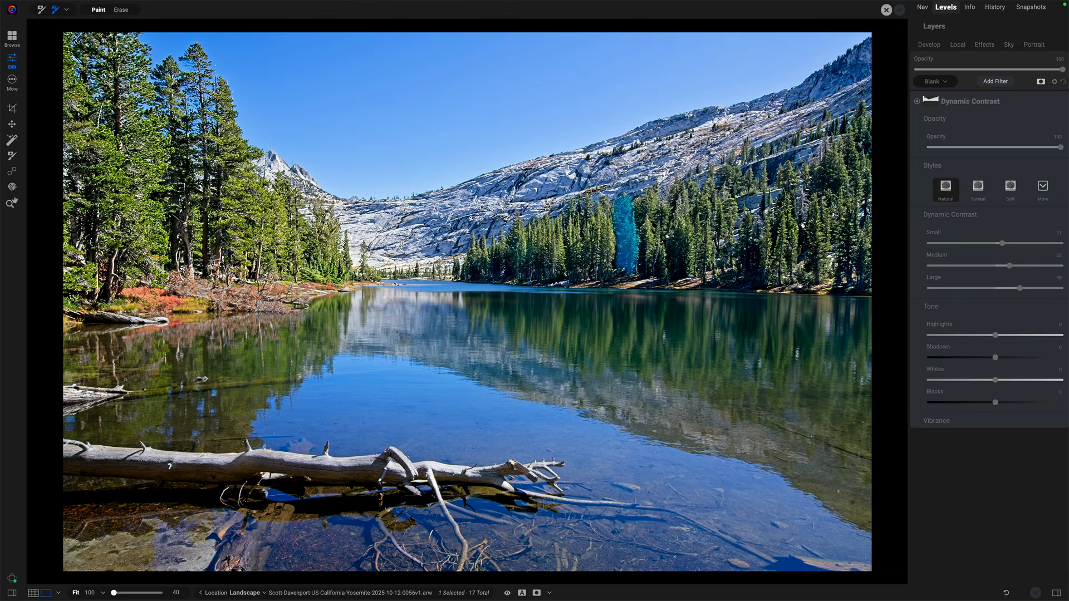
left_click(325, 464)
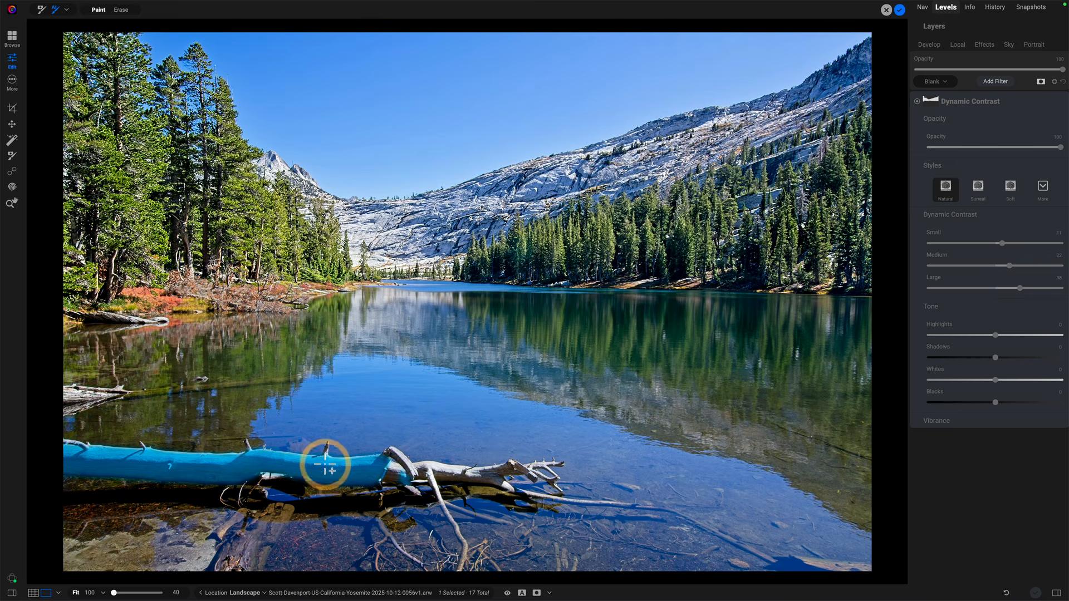
left_click(435, 474)
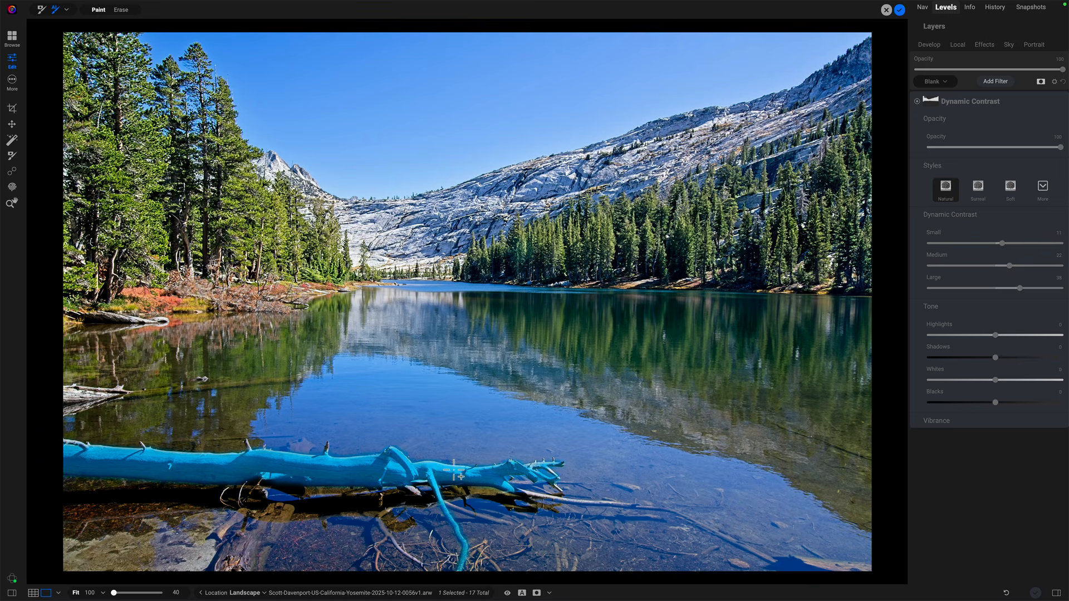
left_click(453, 470)
left_click(900, 10)
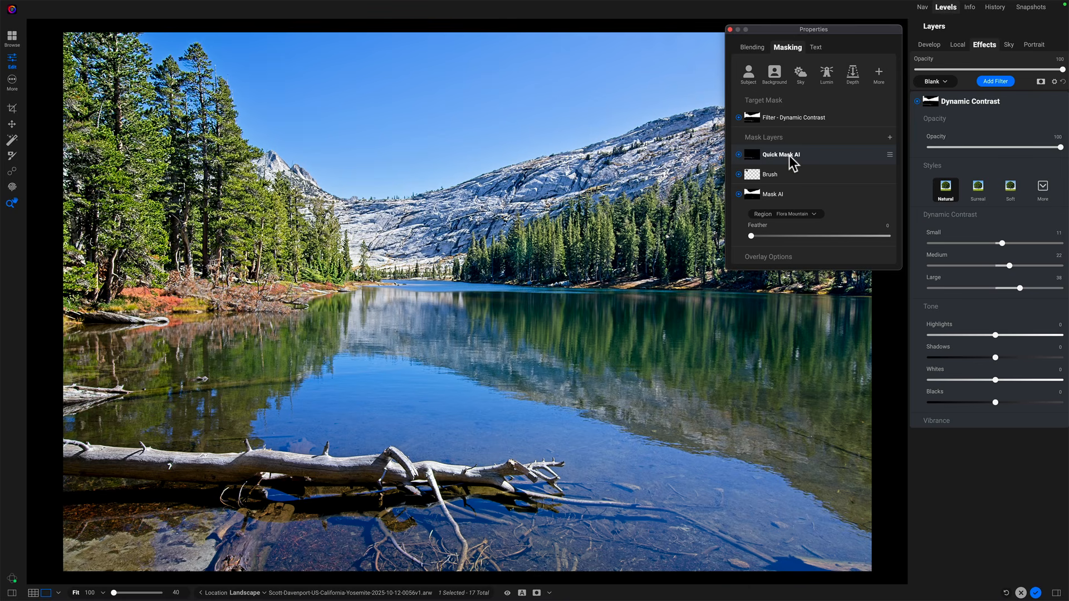
Examine the combined Dynamic Contrast mask over the log and shoreline by switching the mask view on and off.
key("o")
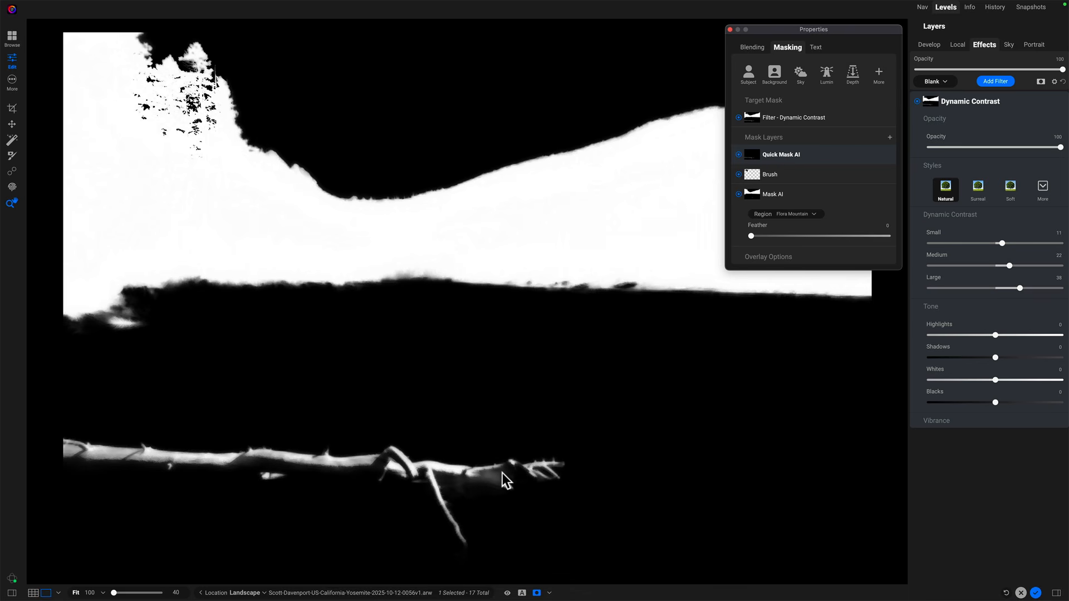
key("o")
key("o")
key("o")
key("o")
key("o")
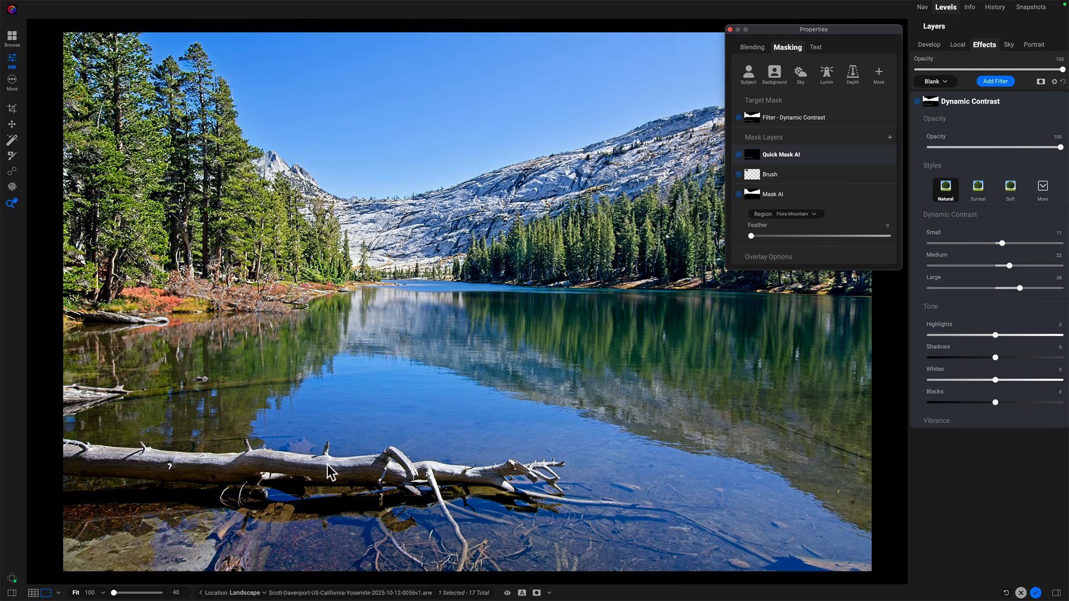
Look through the mask layer types available and compare the photo with Dynamic Contrast off and on.
left_click(890, 137)
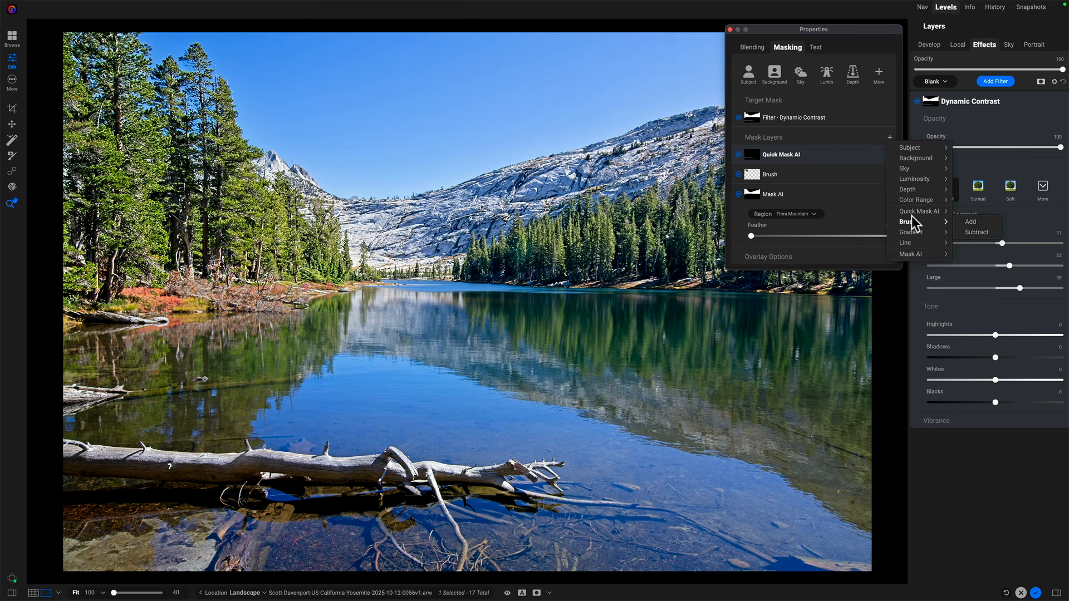
left_click(824, 139)
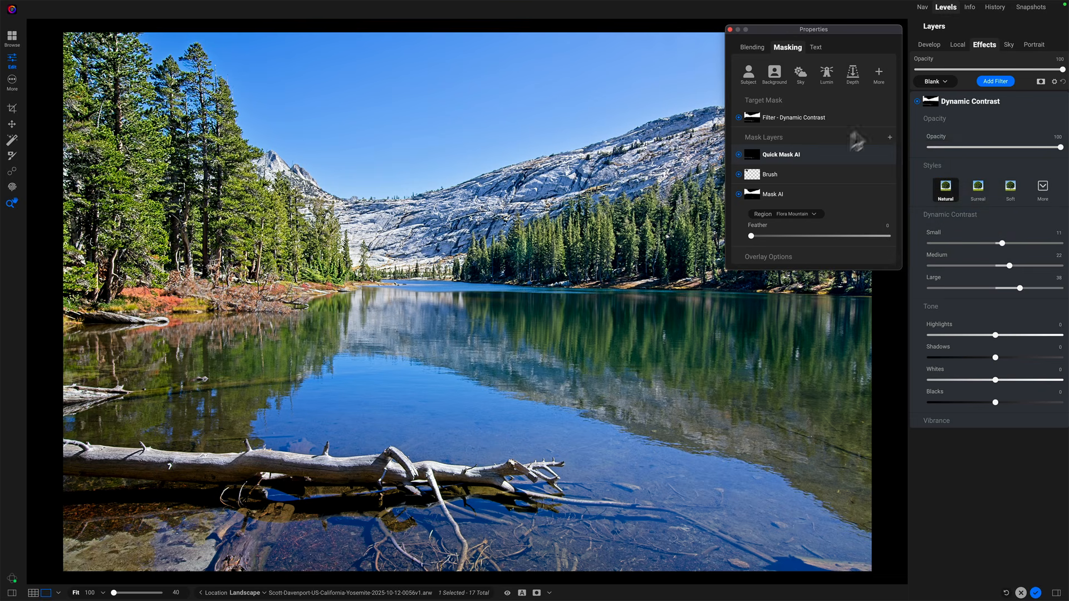
left_click(917, 103)
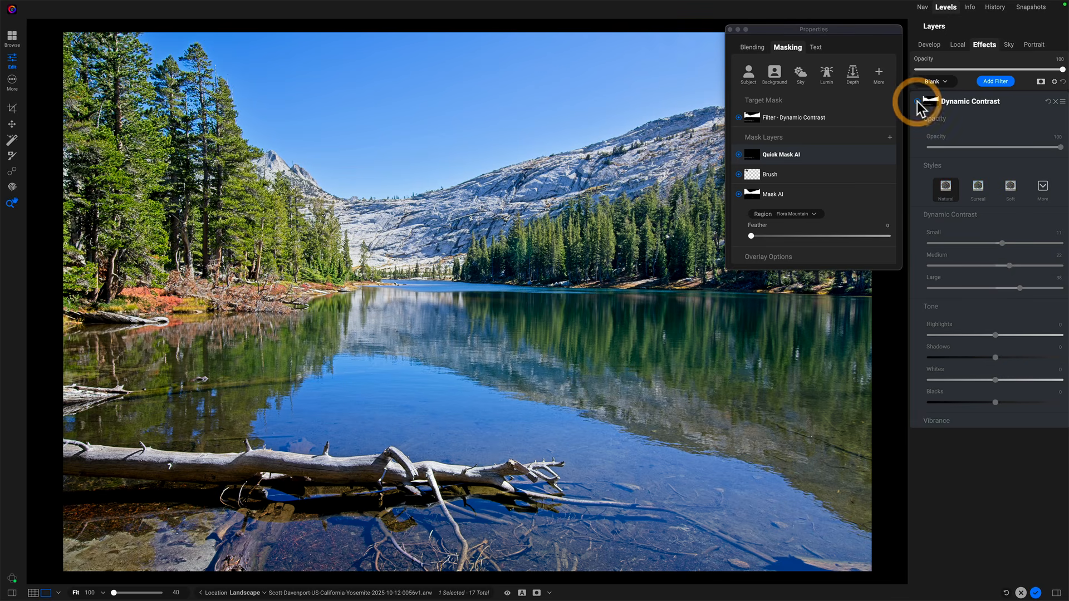
left_click(917, 102)
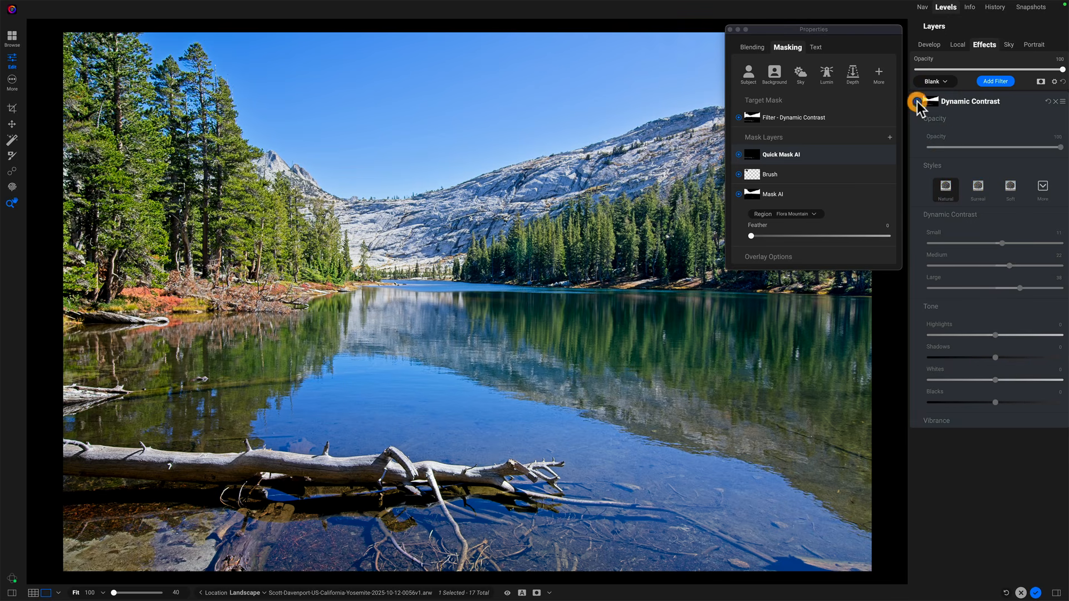
left_click(917, 103)
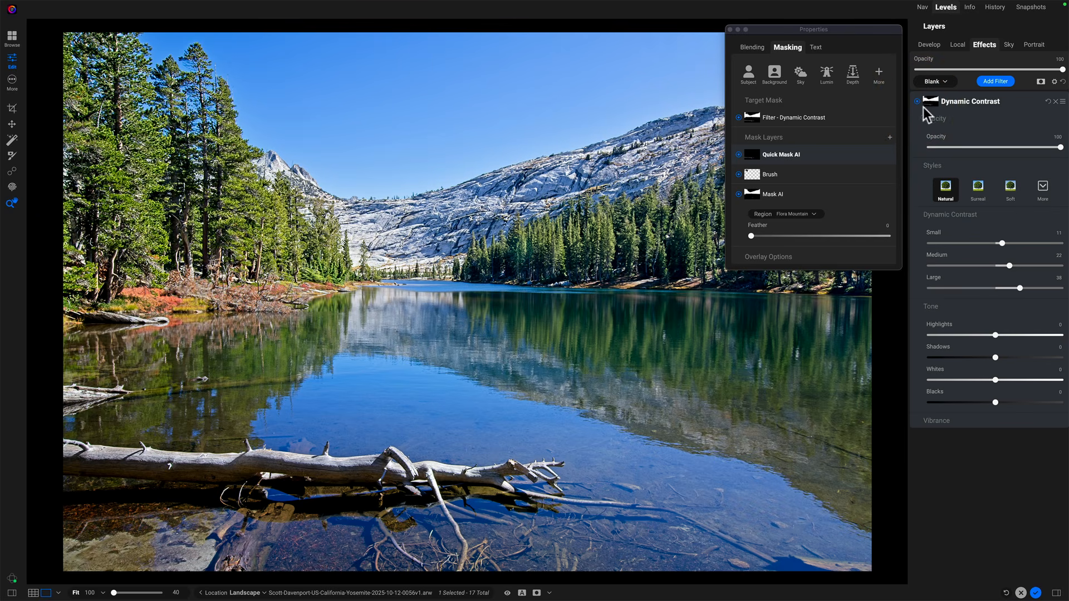
Compare the photo with Dynamic Contrast off and on, and copy the filter's entire combined mask.
left_click(917, 102)
left_click(917, 102)
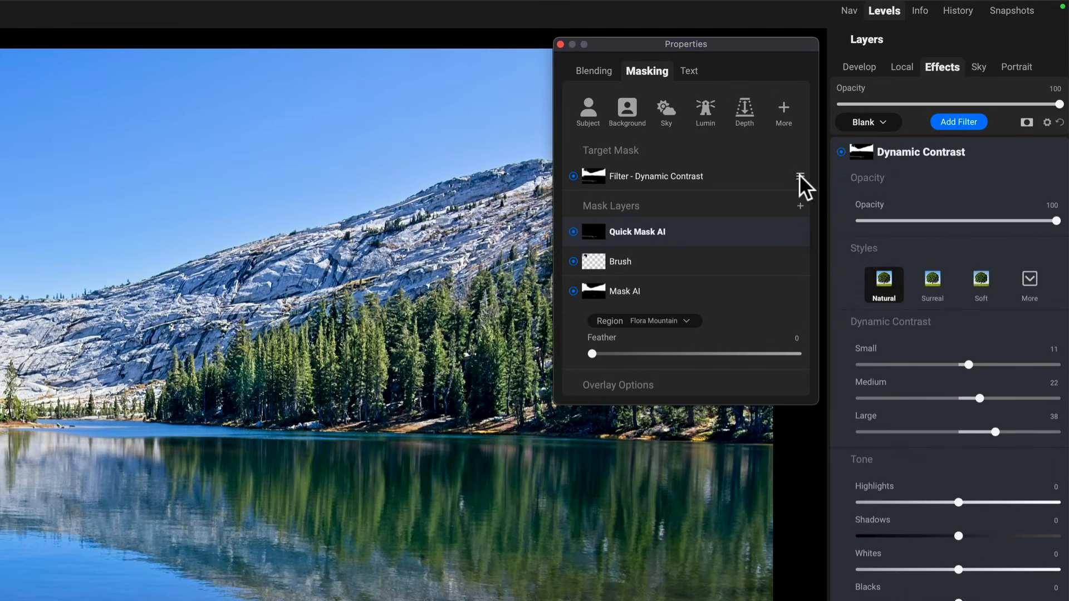
left_click(800, 175)
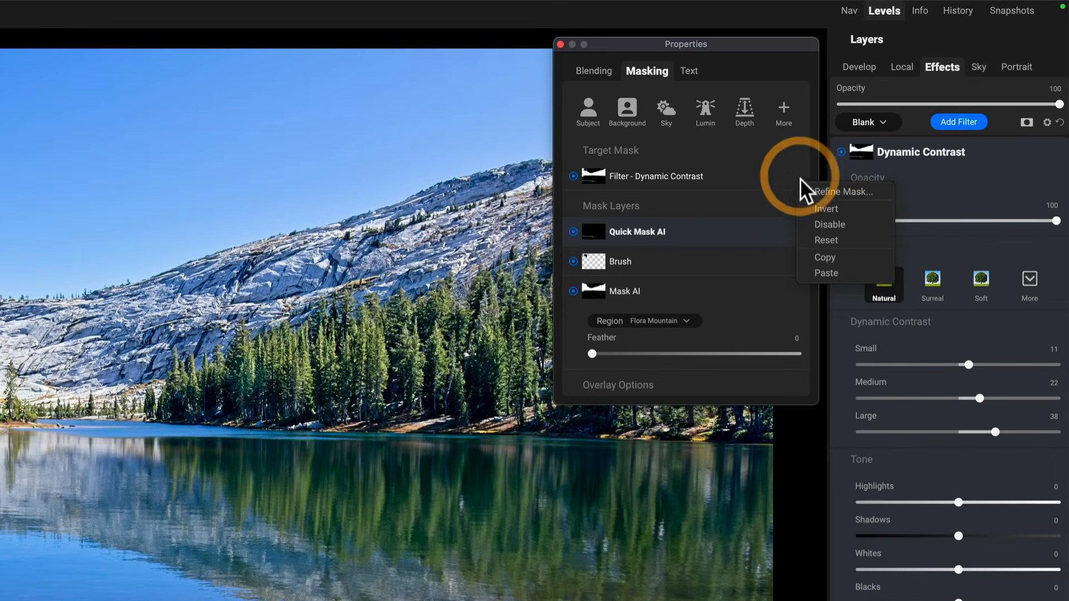
left_click(816, 254)
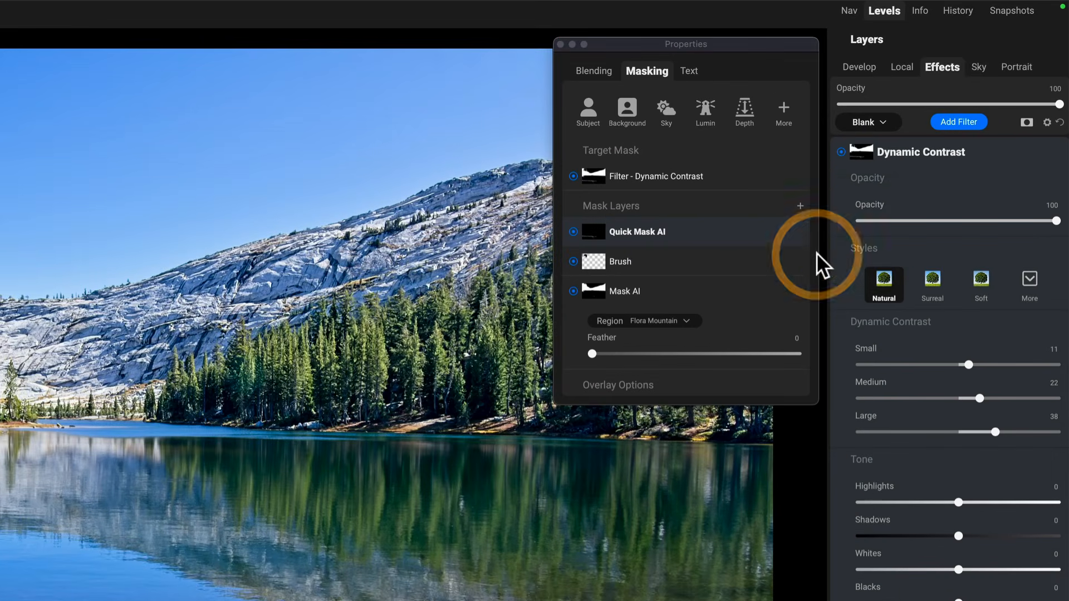
Add a new local adjustment with an additive Sky mask.
left_click(903, 64)
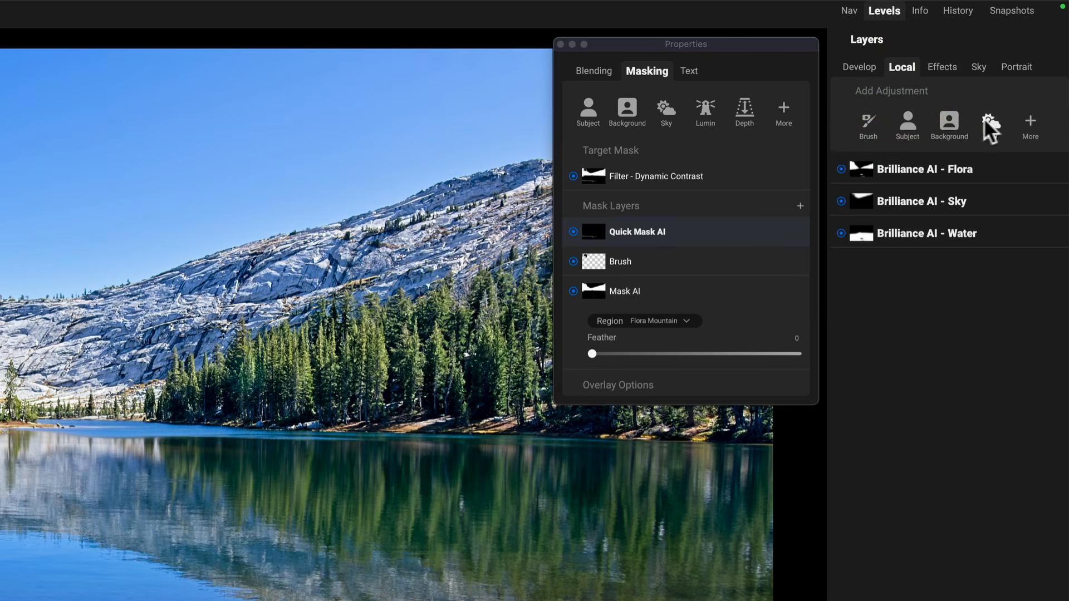
left_click(1029, 119)
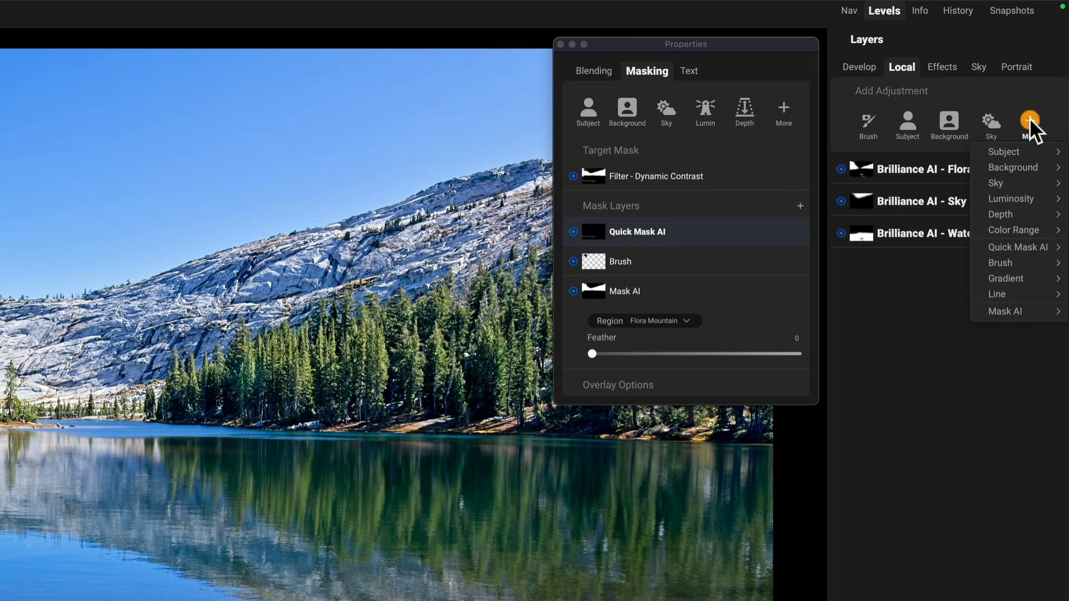
mouse_move(996, 183)
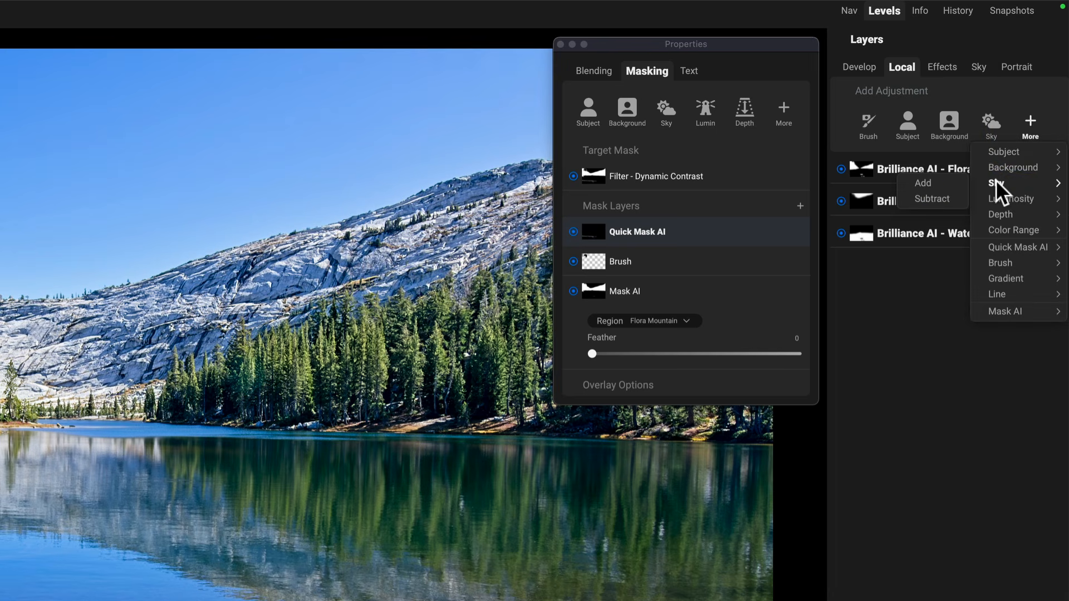
left_click(925, 183)
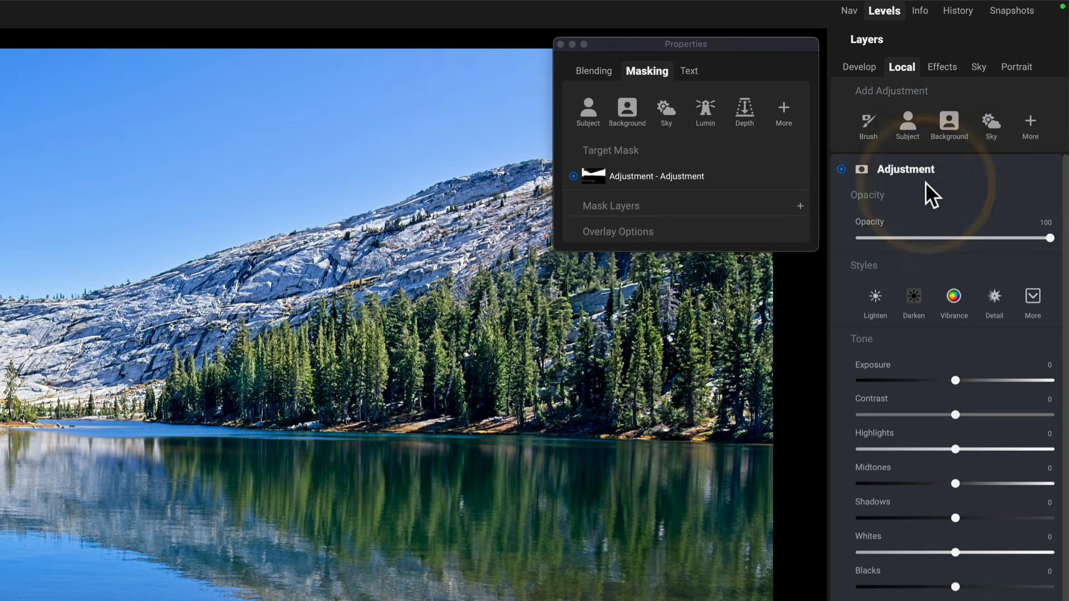
Replace the new adjustment's Sky mask by pasting the copied Dynamic Contrast mask, and invert the whole pasted mask.
left_click(797, 177)
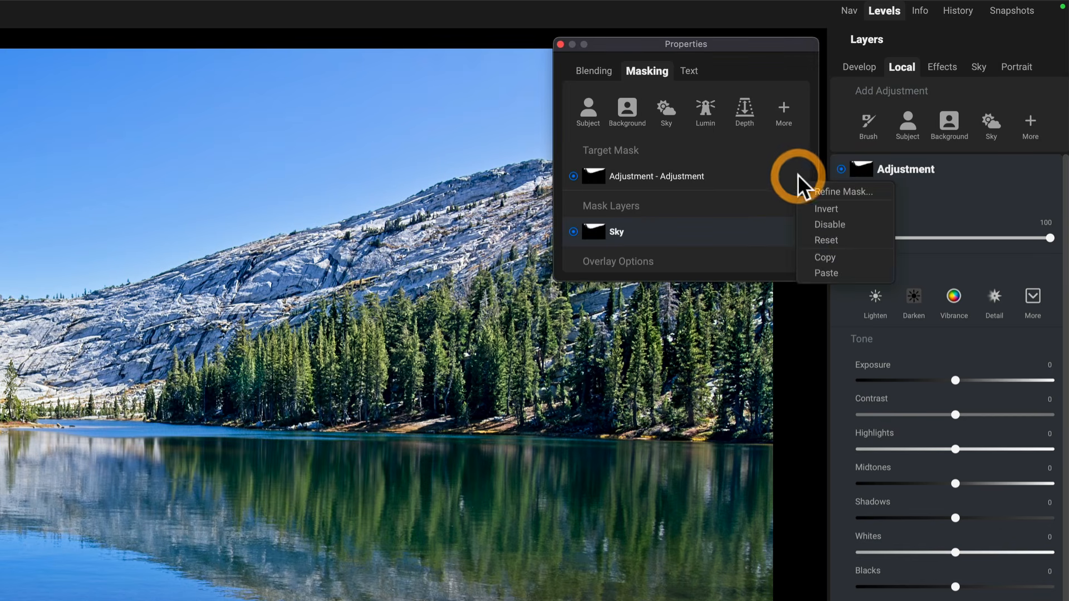
left_click(824, 272)
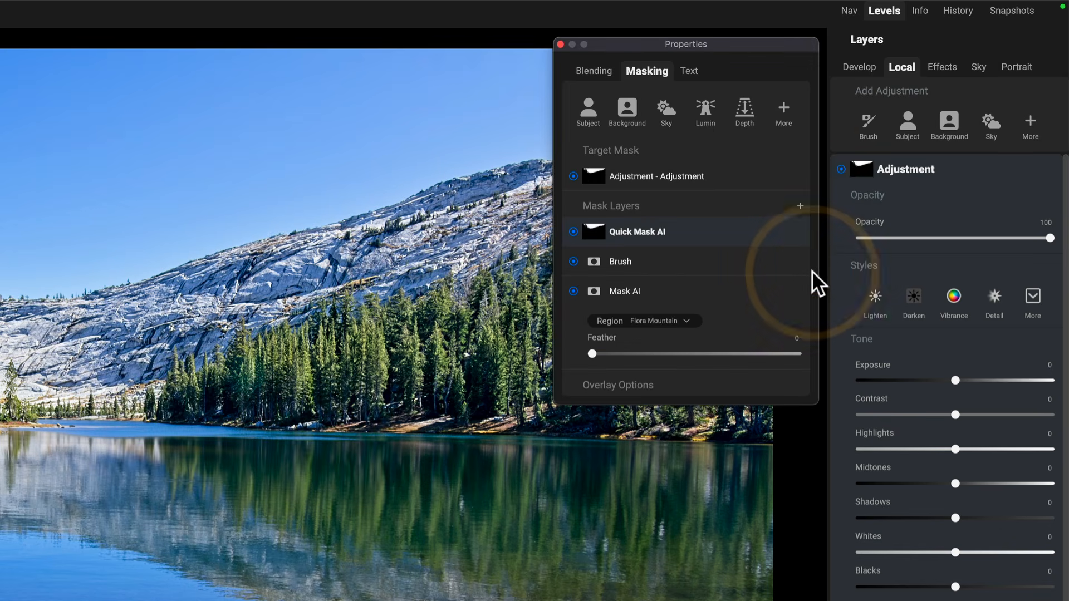
left_click(798, 176)
left_click(813, 209)
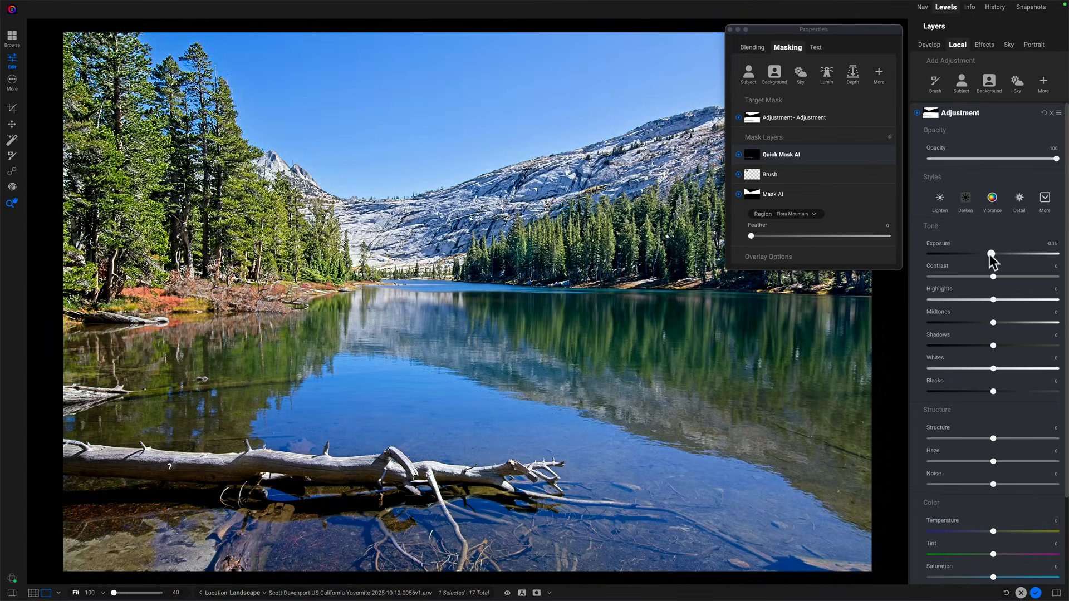
Darken the sky and water by setting the local adjustment's Exposure to -0.4.
left_click_drag(953, 382, 944, 382)
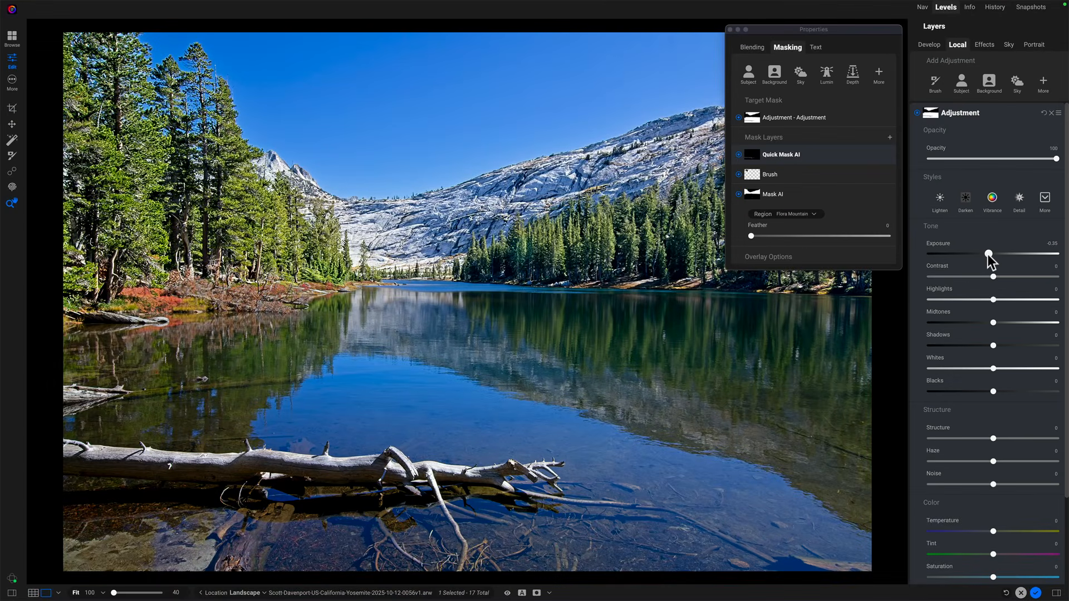
left_click_drag(989, 260, 988, 261)
left_click(987, 254)
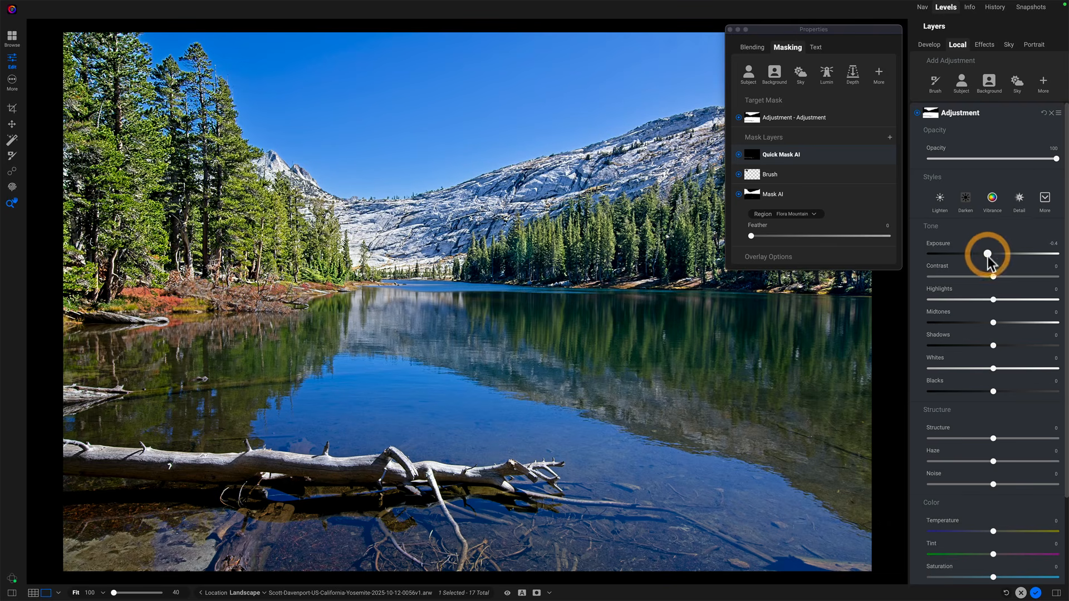